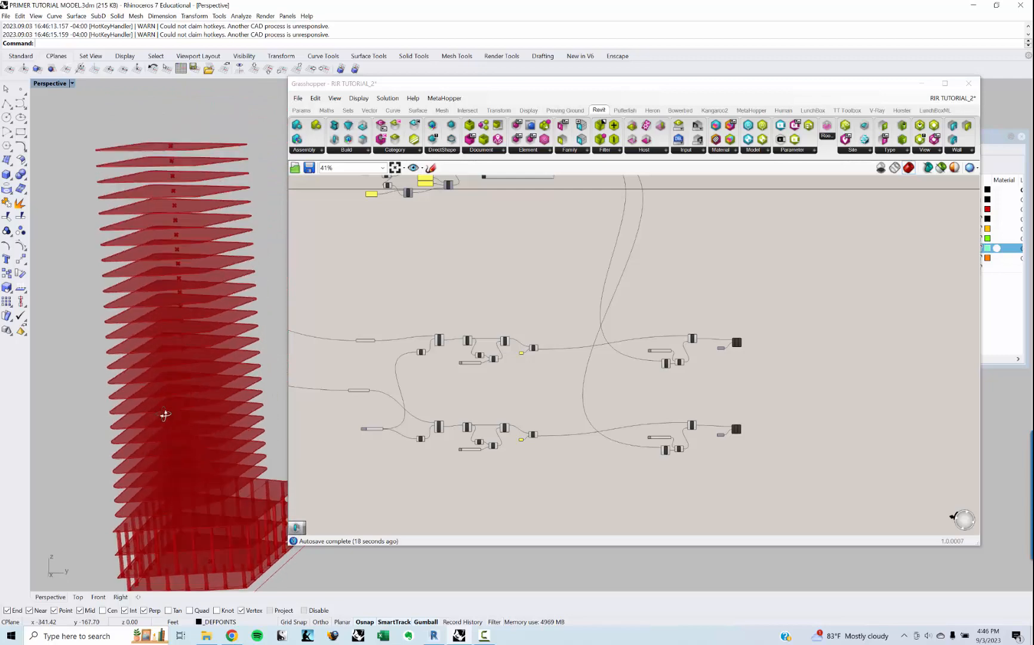
scroll(167, 399, up, 3)
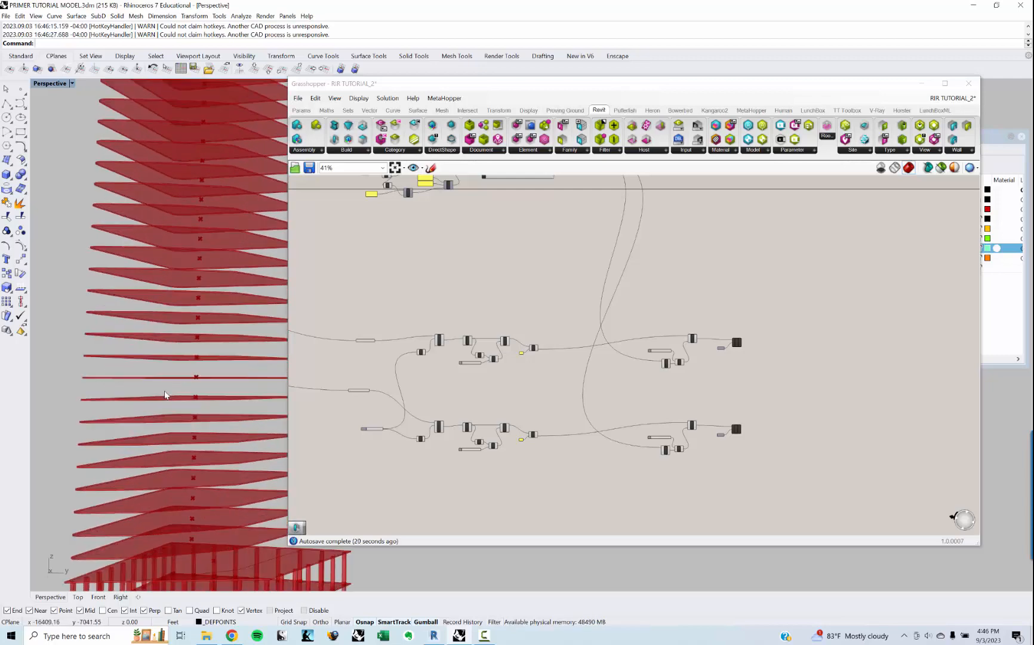
scroll(174, 400, down, 5)
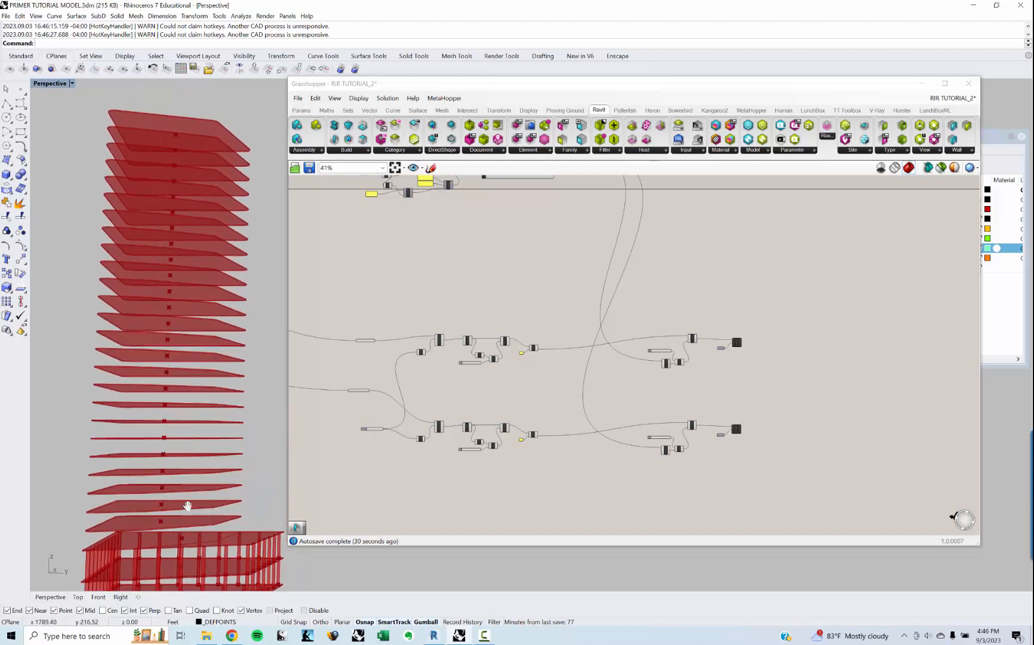
right_drag(156, 410, 151, 395)
Move the two lower rows of components together slightly upward on the canvas
right_drag(446, 393, 633, 308)
scroll(512, 350, down, 3)
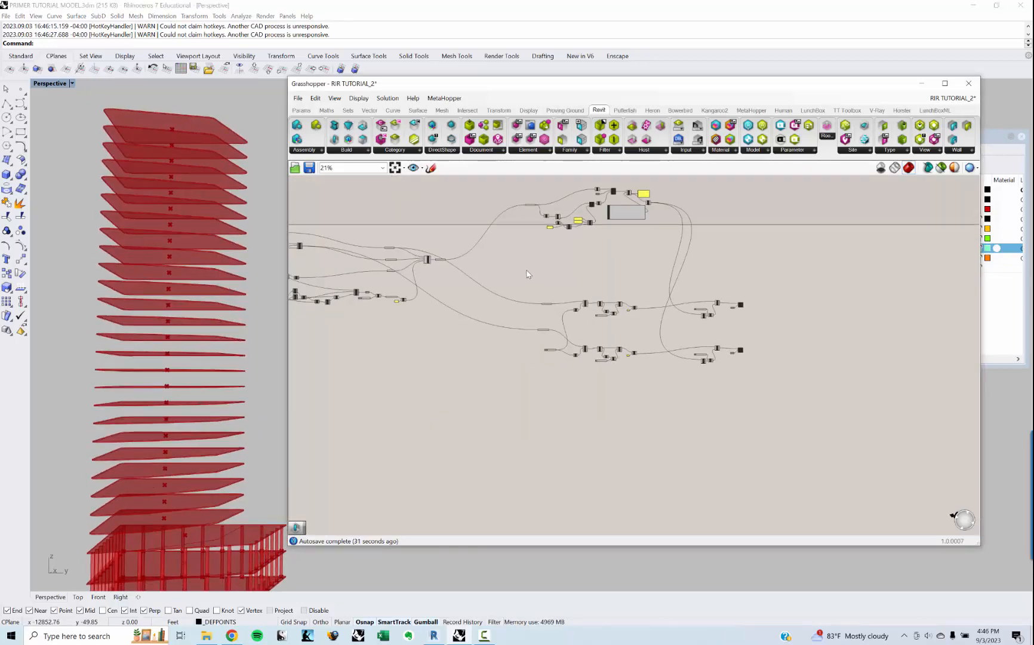
drag(528, 272, 771, 412)
drag(704, 316, 709, 301)
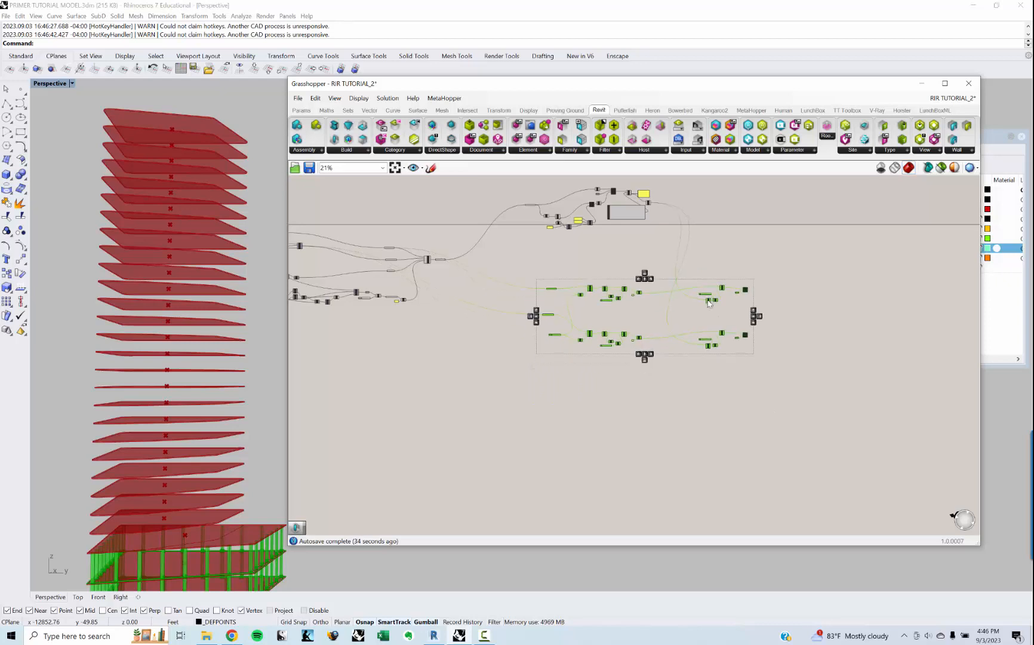
click(476, 380)
Duplicate the CURVED FLOOR SLABS curve parameter and place the copy in empty canvas space below the existing component rows
right_drag(400, 298, 477, 292)
scroll(477, 289, up, 7)
scroll(483, 326, up, 2)
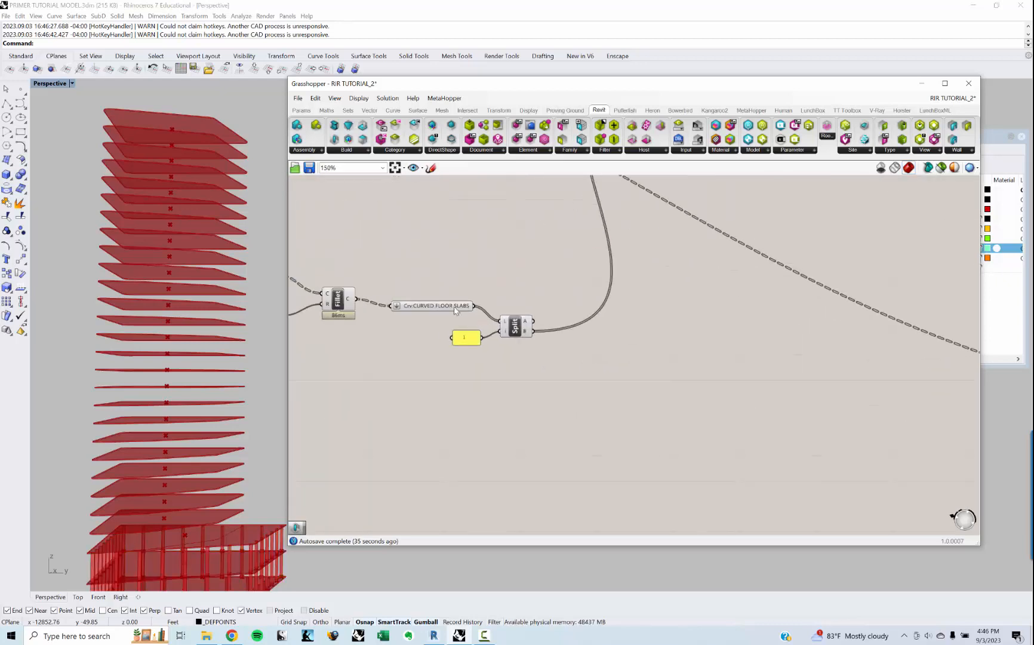
right_drag(485, 343, 406, 438)
scroll(450, 404, down, 1)
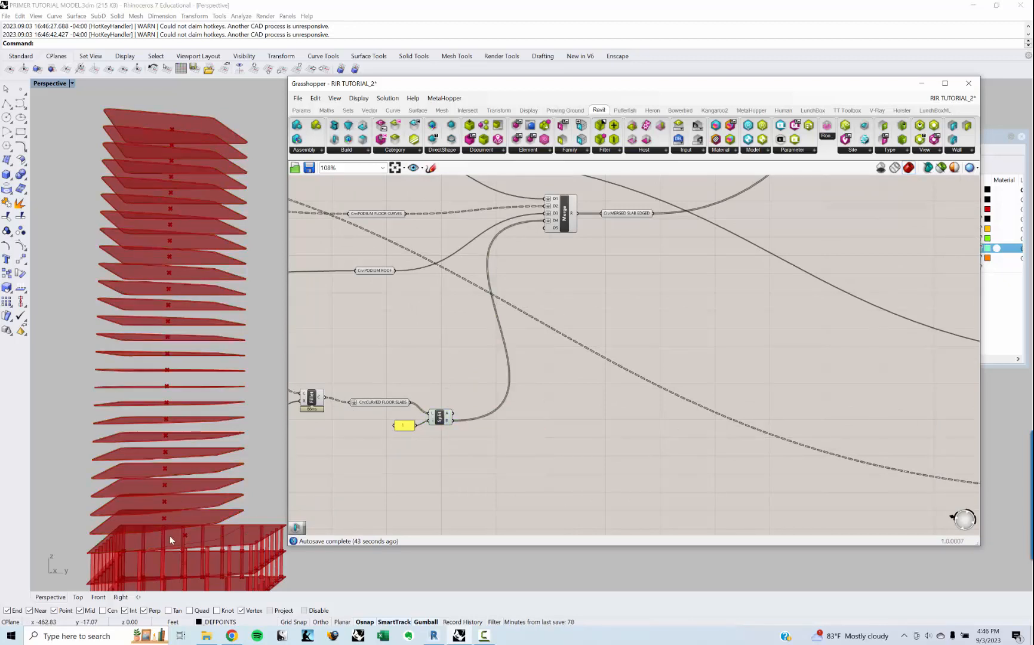
click(383, 403)
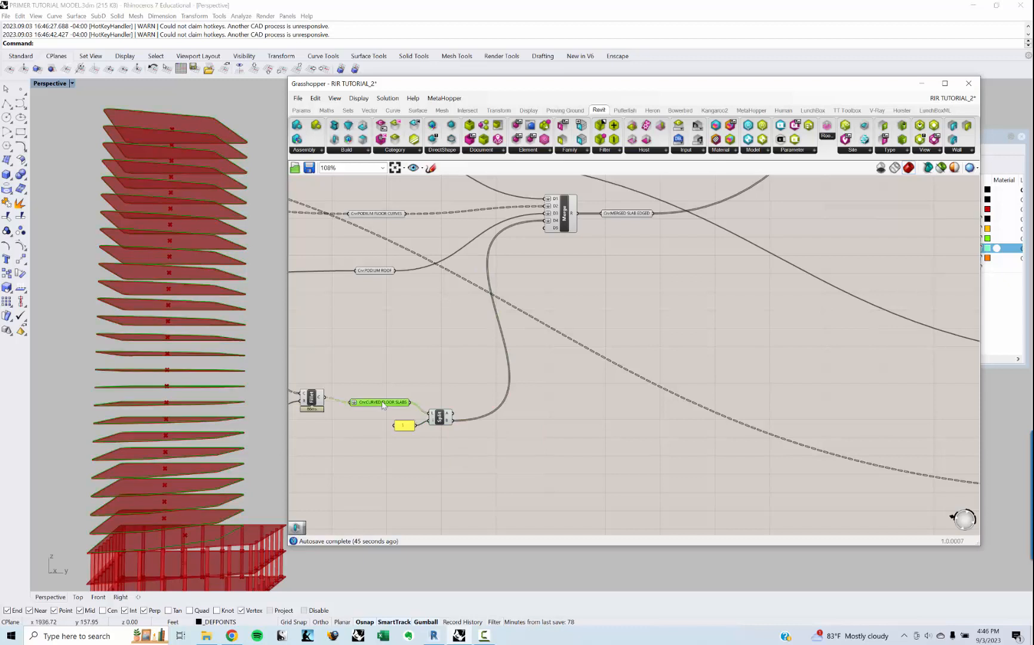
key(ctrl+c)
key(ctrl+v)
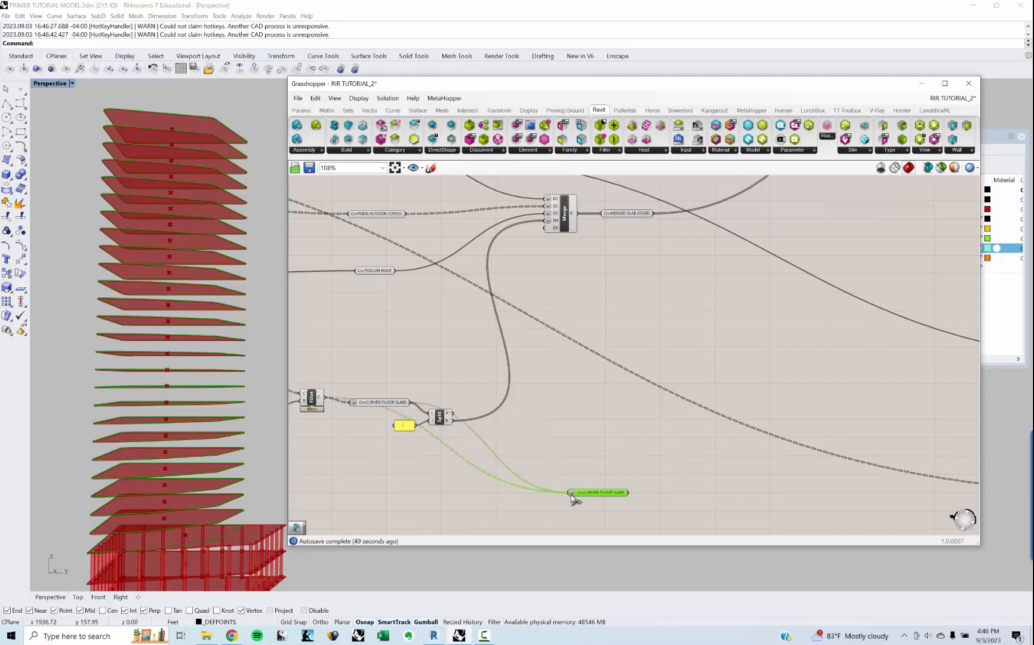
scroll(602, 497, down, 5)
scroll(601, 497, down, 4)
drag(601, 497, 726, 437)
scroll(719, 440, up, 9)
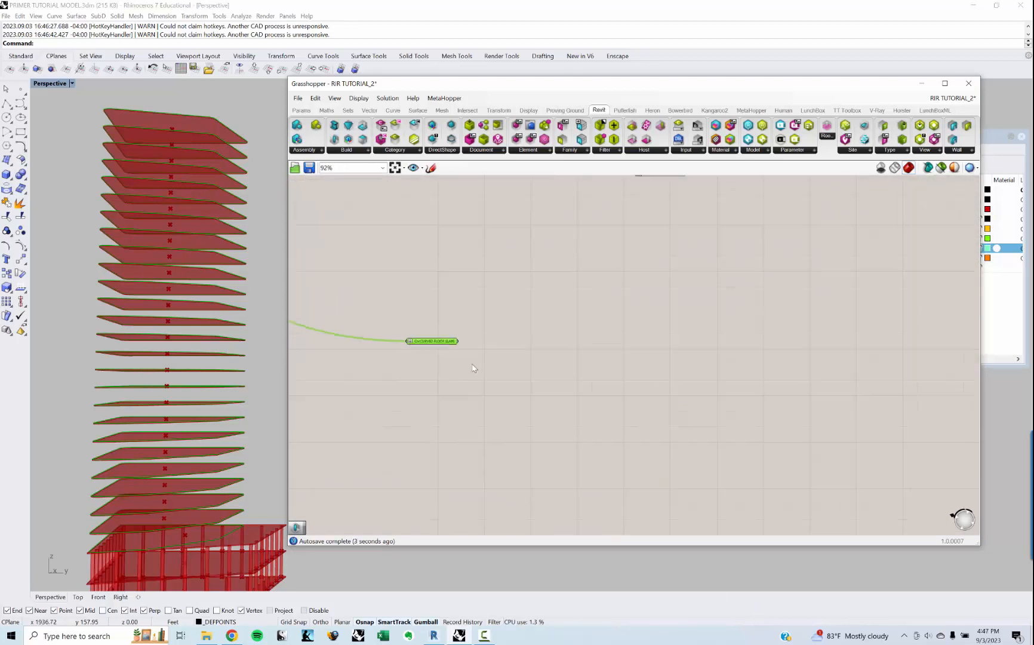
drag(444, 346, 446, 355)
Add a Divide Curve component beside the copied CURVED FLOOR SLABS parameter
right_drag(163, 396, 147, 422)
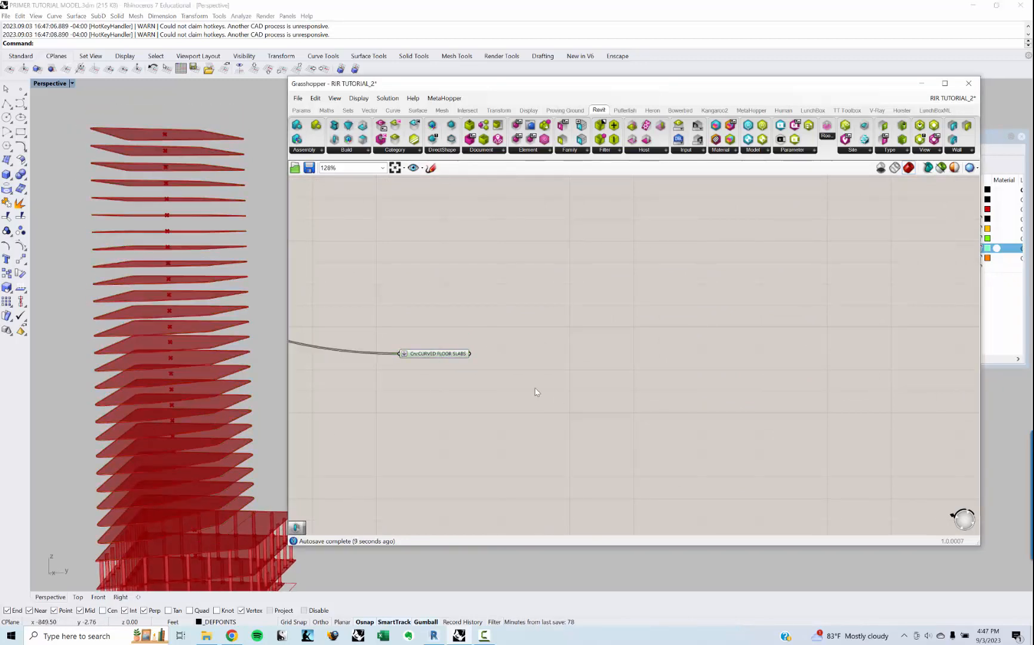
scroll(472, 364, down, 4)
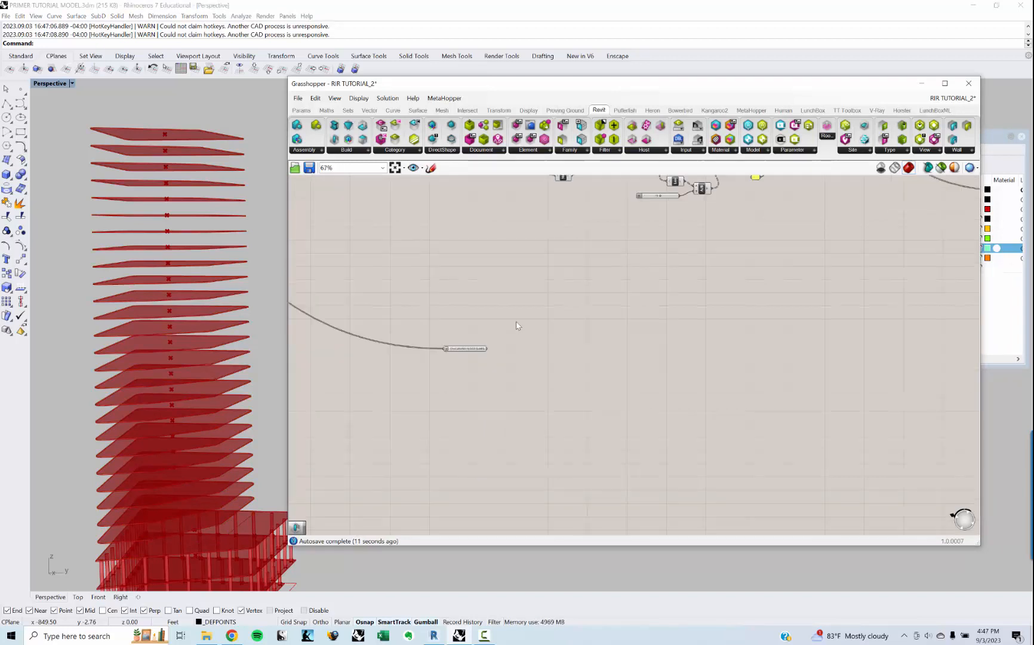
scroll(481, 406, up, 5)
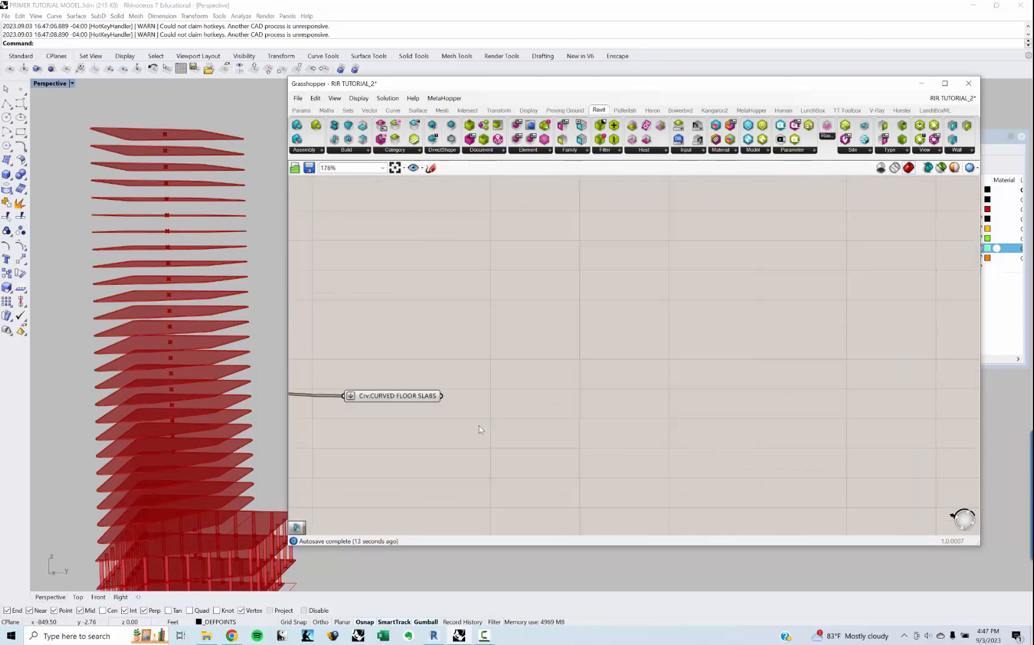
double_click(536, 423)
text(divide)
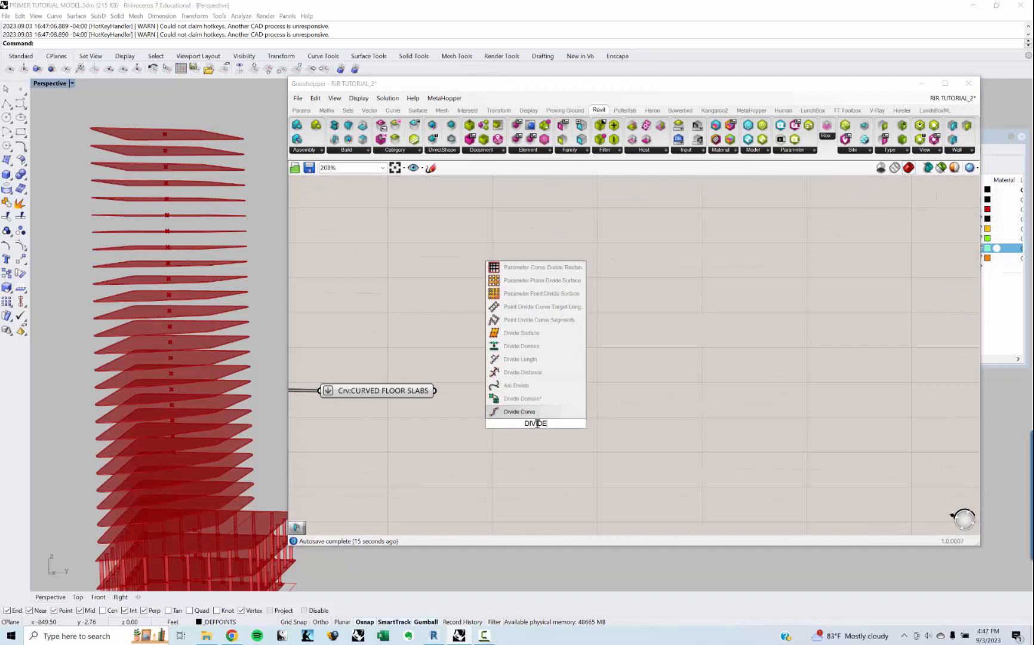
key(Return)
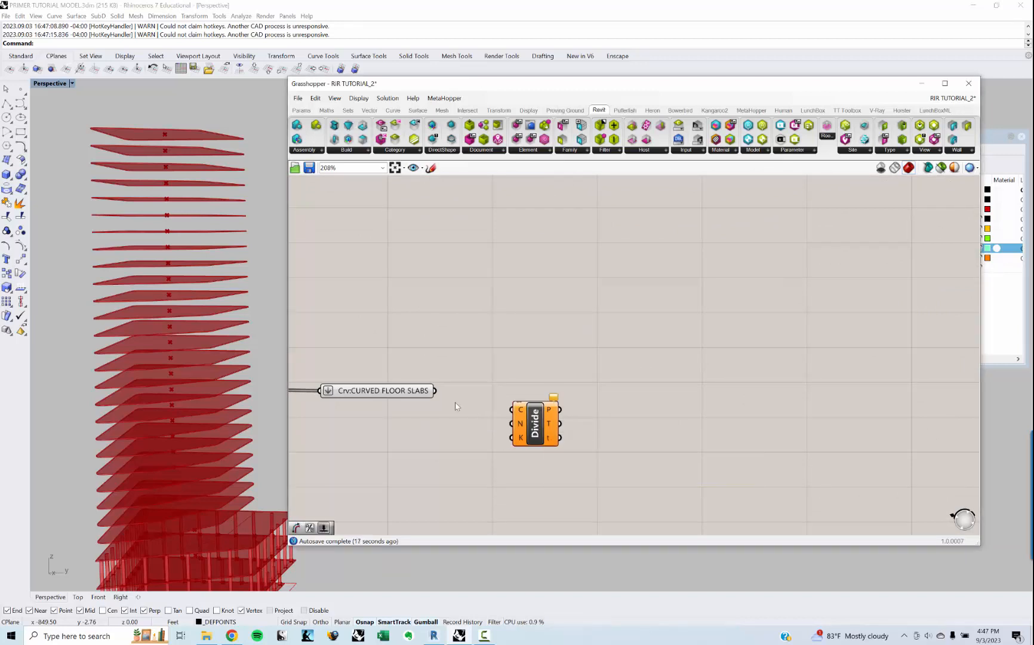
drag(531, 431, 573, 435)
Add a Length component and feed its curve input from the copied CURVED FLOOR SLABS parameter
double_click(527, 356)
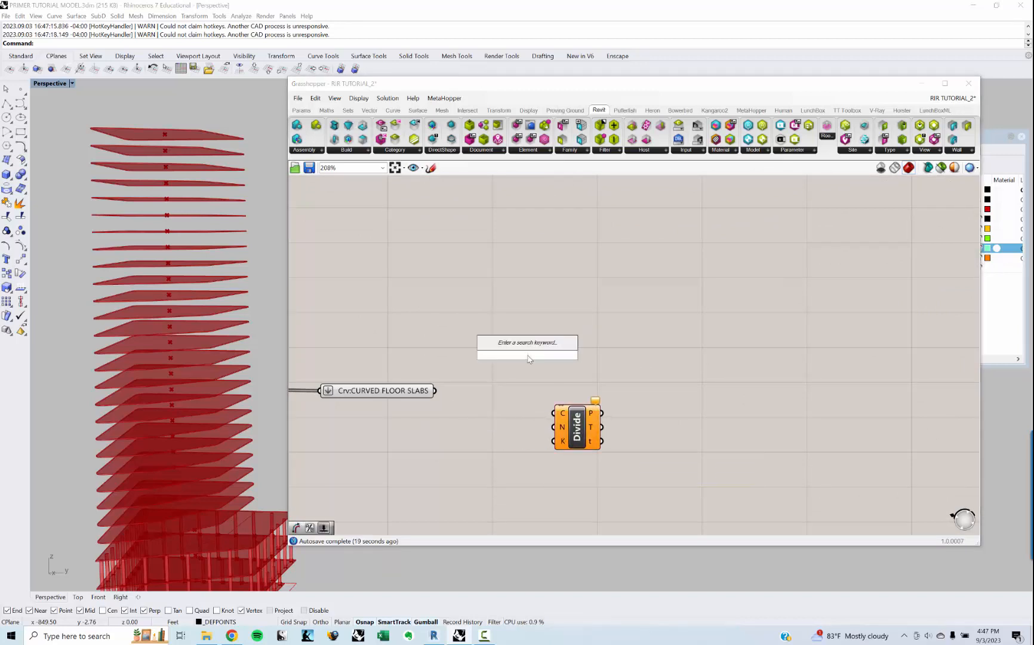
text(length)
key(Return)
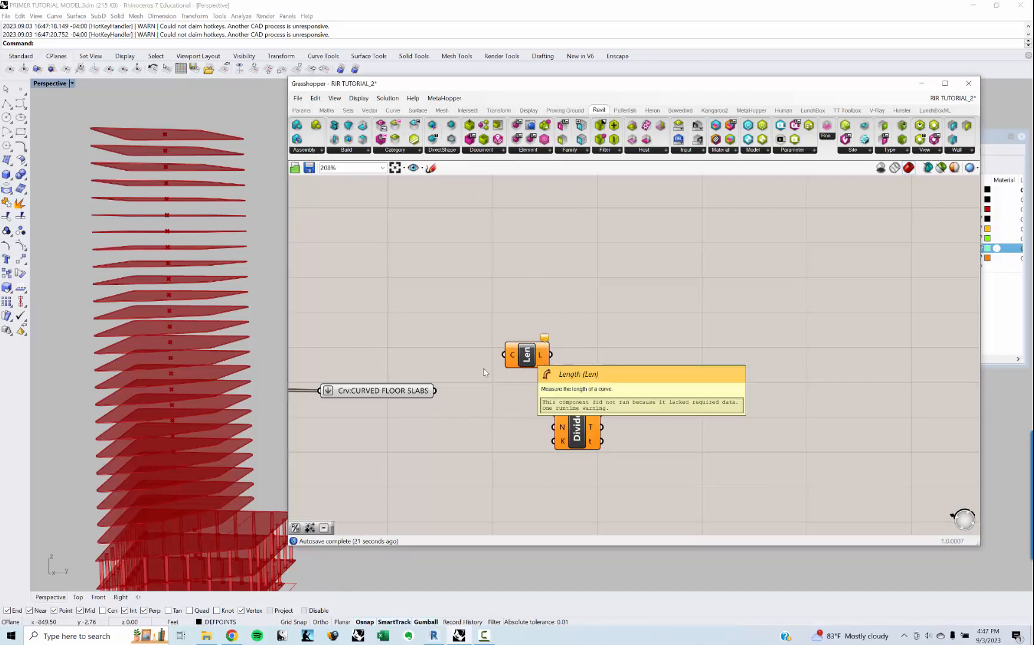
drag(434, 390, 512, 344)
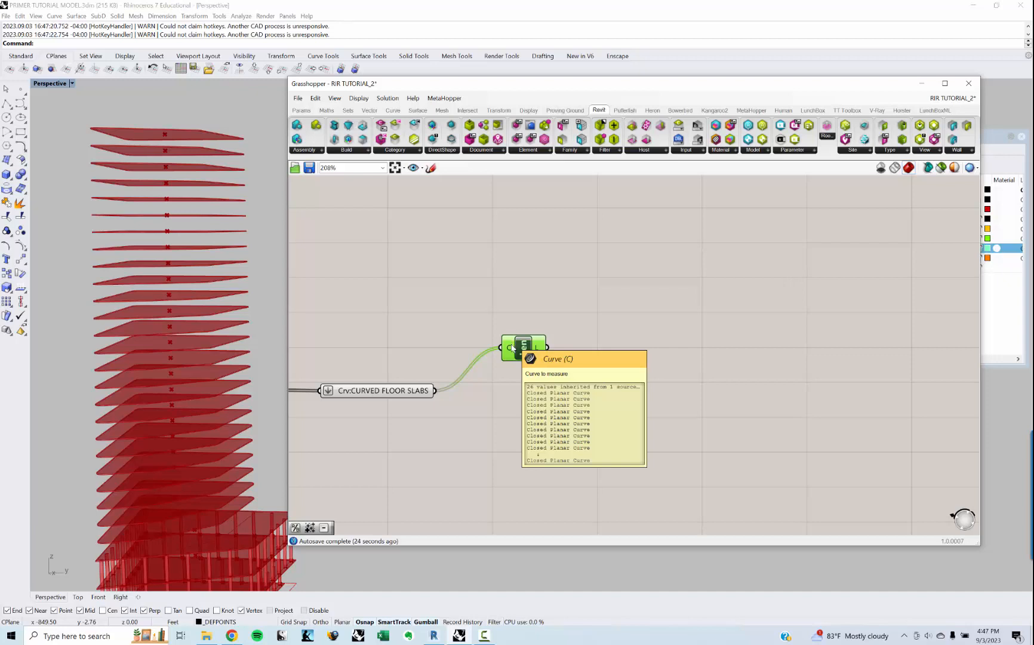
Align the Length component with the CURVED FLOOR SLABS parameter and move Divide Curve farther away to leave room between them
right_drag(520, 379, 518, 385)
drag(523, 364, 513, 383)
drag(576, 442, 698, 422)
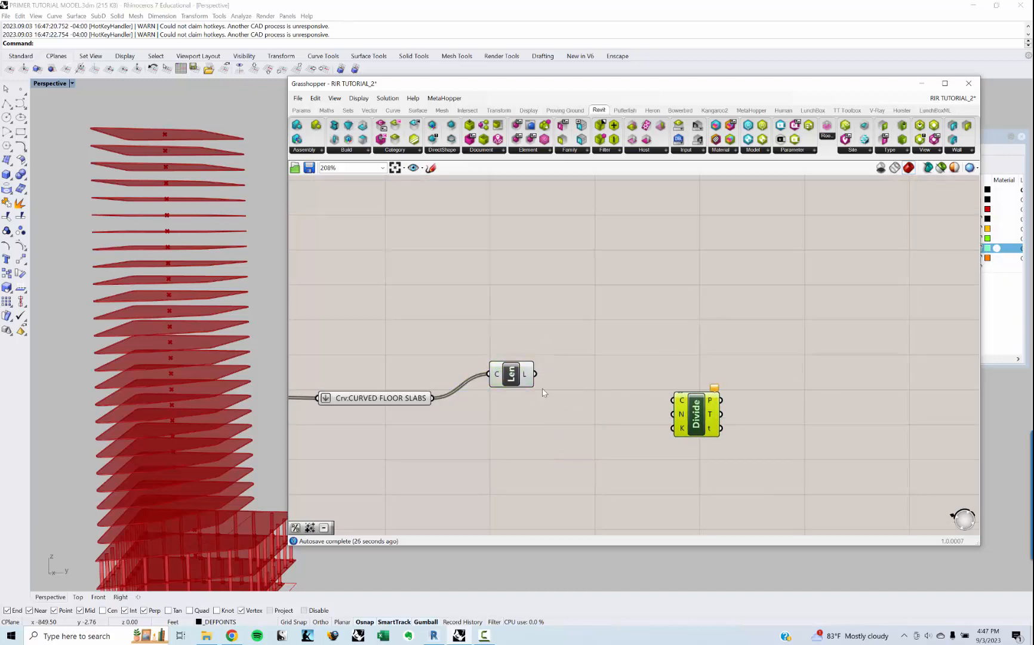
click(543, 391)
drag(510, 375, 512, 399)
click(527, 414)
right_drag(520, 403, 524, 390)
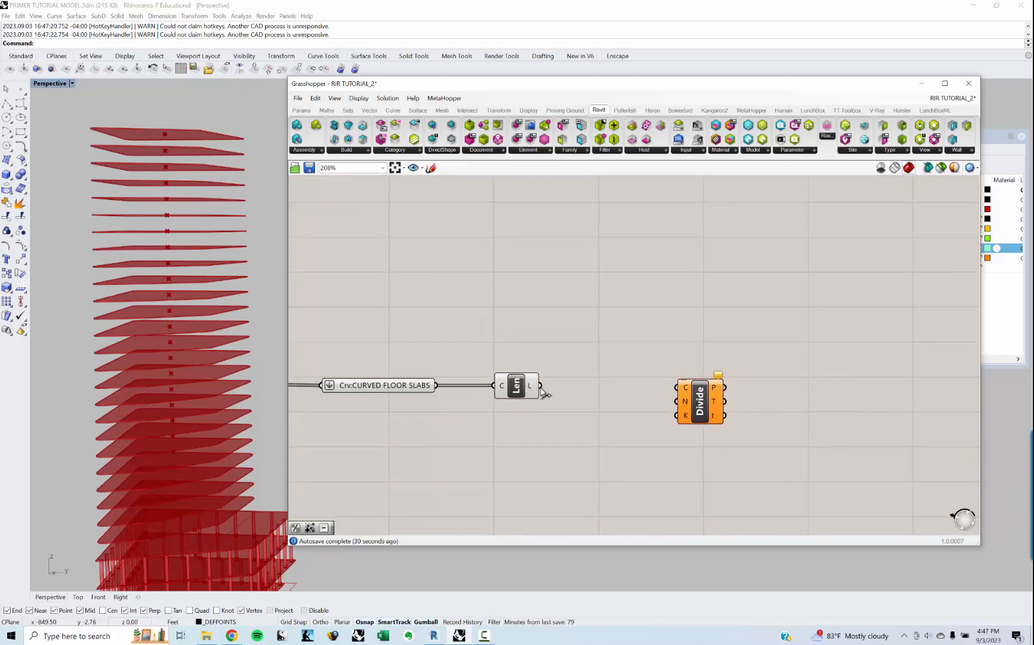
Add a Sort List component below the Length component and connect the measured lengths to its K input
mouse_move(528, 388)
double_click(570, 463)
text(sort)
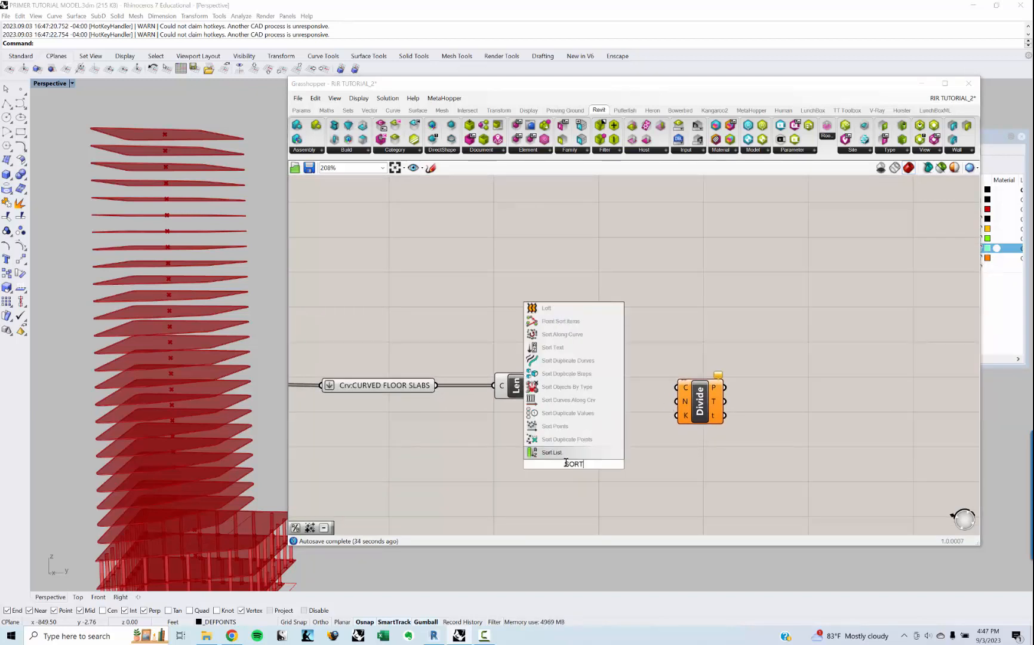
key(Return)
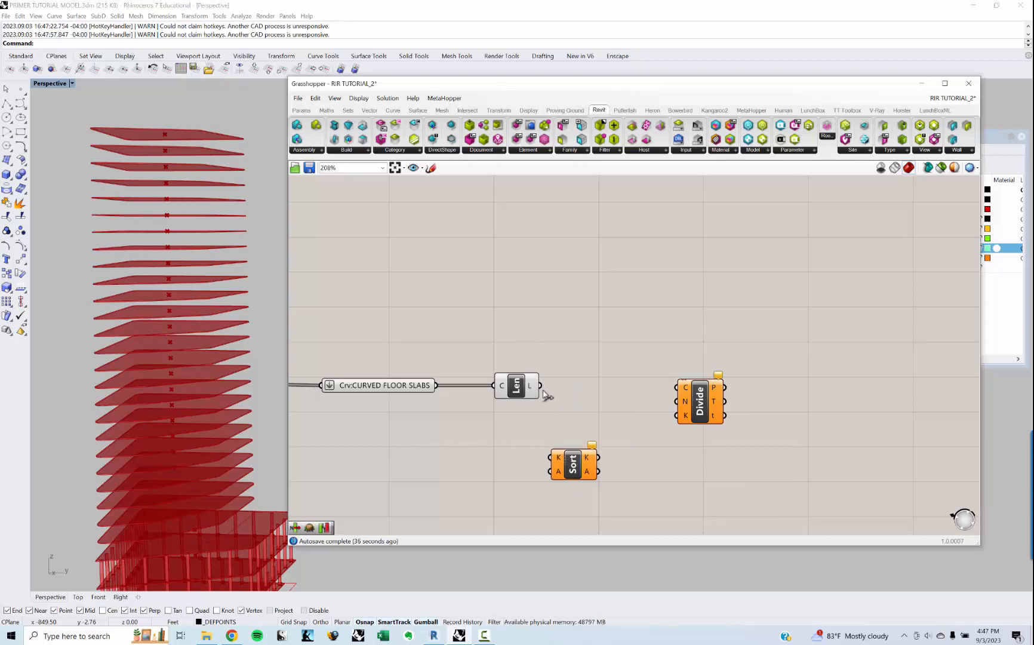
drag(543, 389, 551, 457)
right_drag(585, 459, 578, 431)
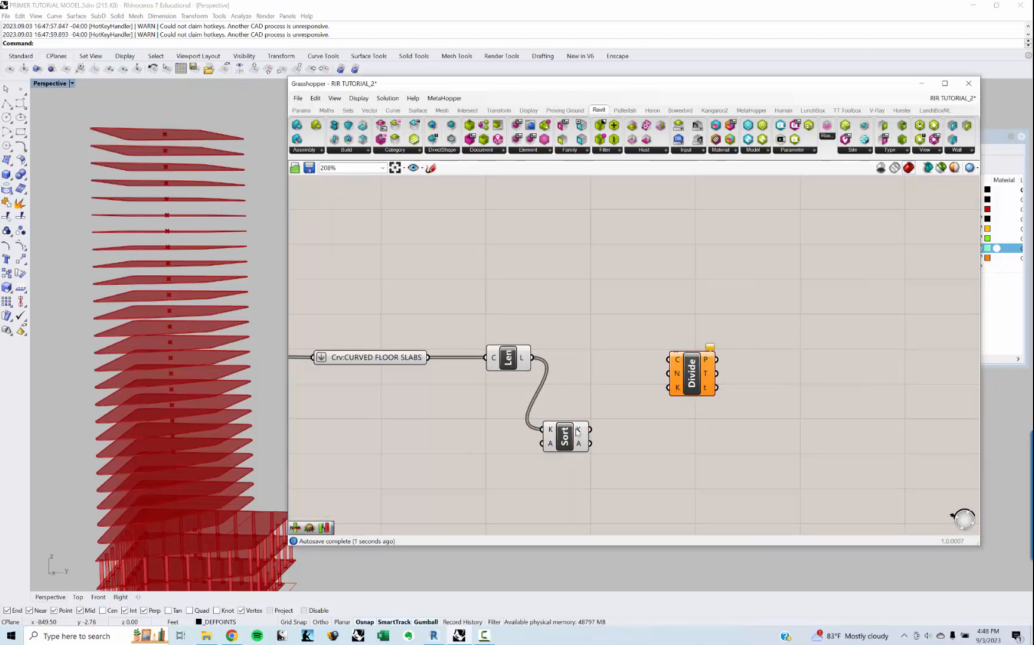
Add a Reverse List component and connect the sorted K output to its list input
double_click(628, 465)
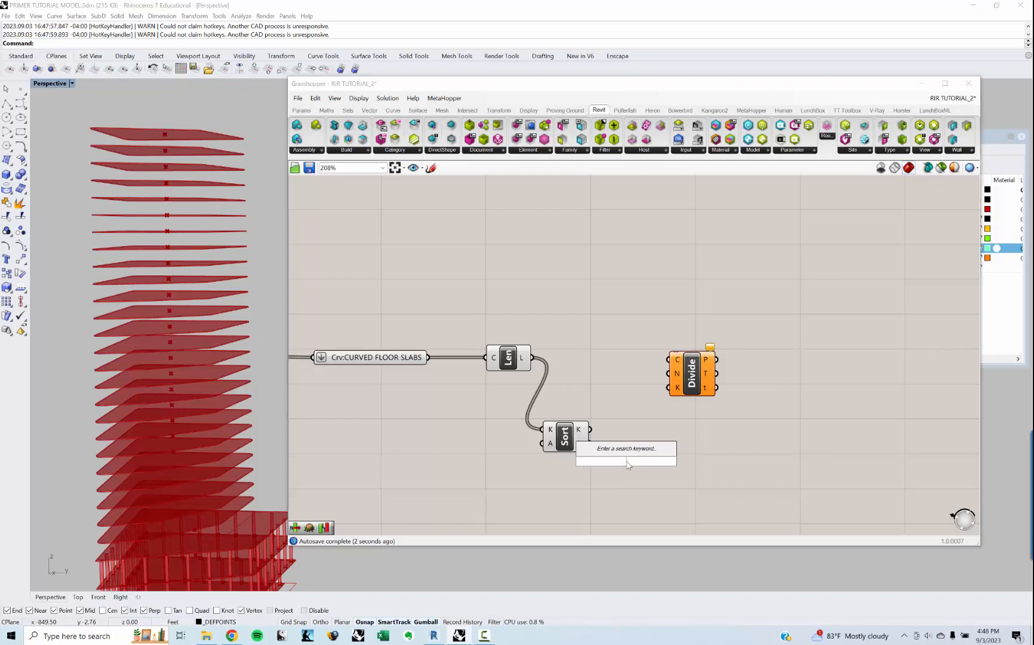
text(REVERSE)
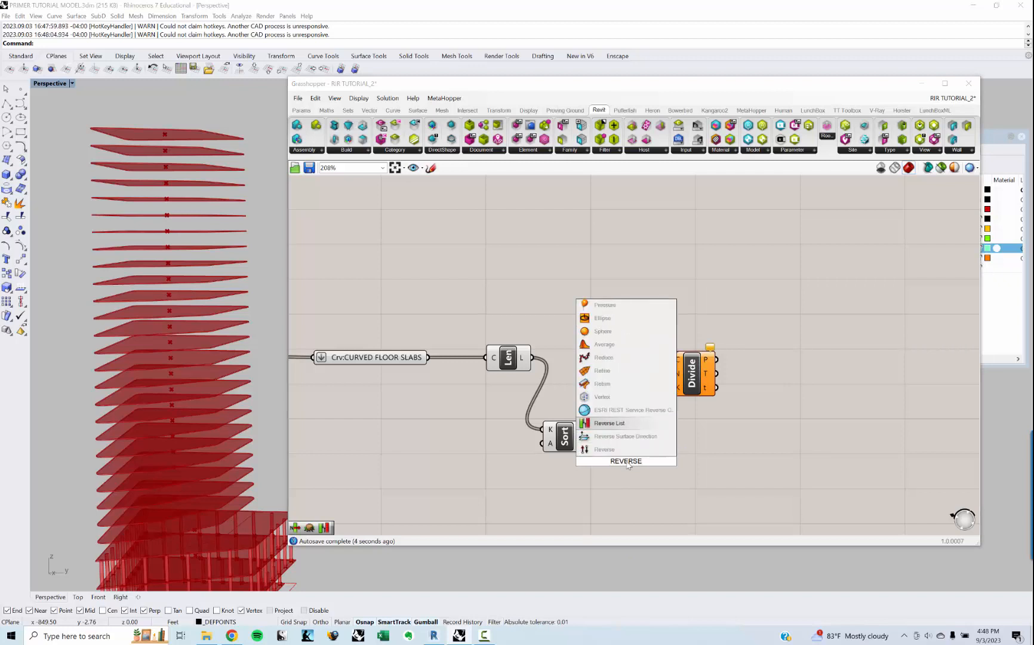
key(Return)
drag(590, 428, 607, 456)
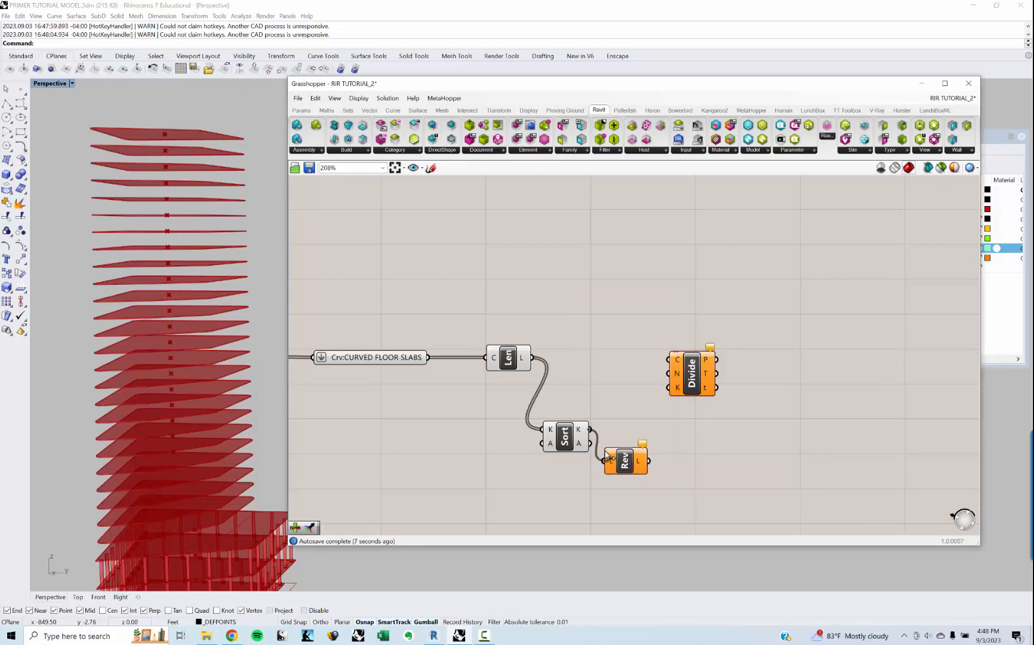
Add a List Item component and connect the reversed list to its L input
double_click(689, 472)
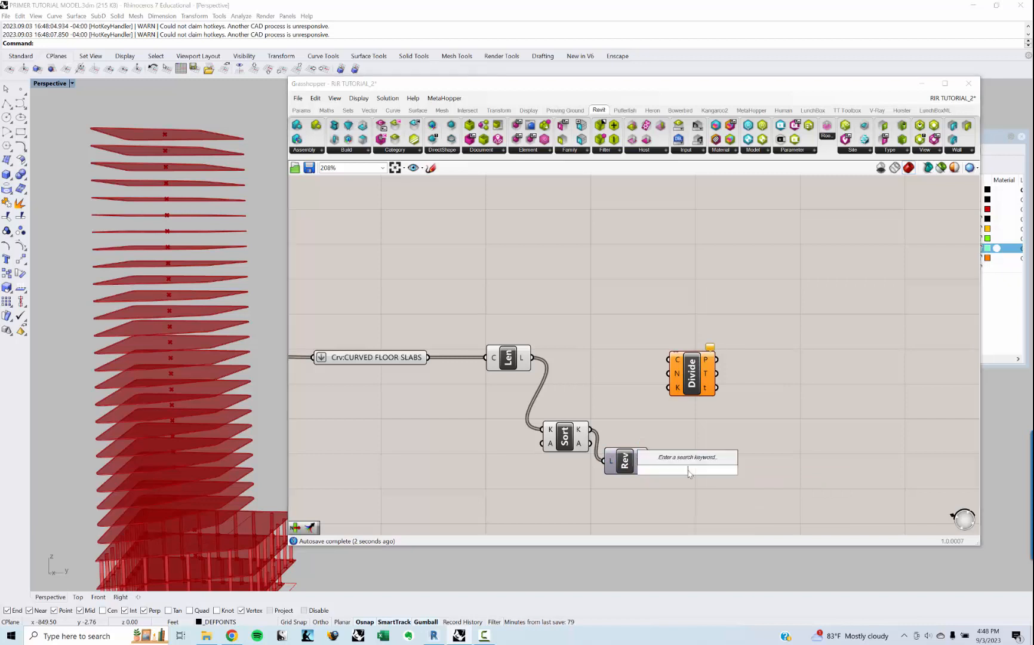
text(LIST)
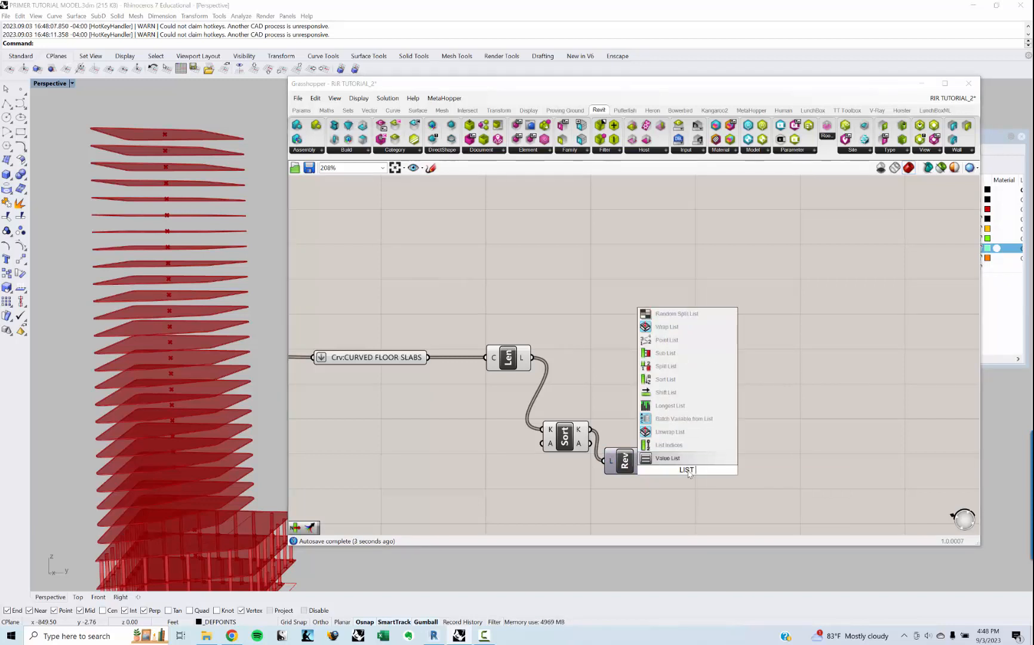
text( ITEM)
key(Return)
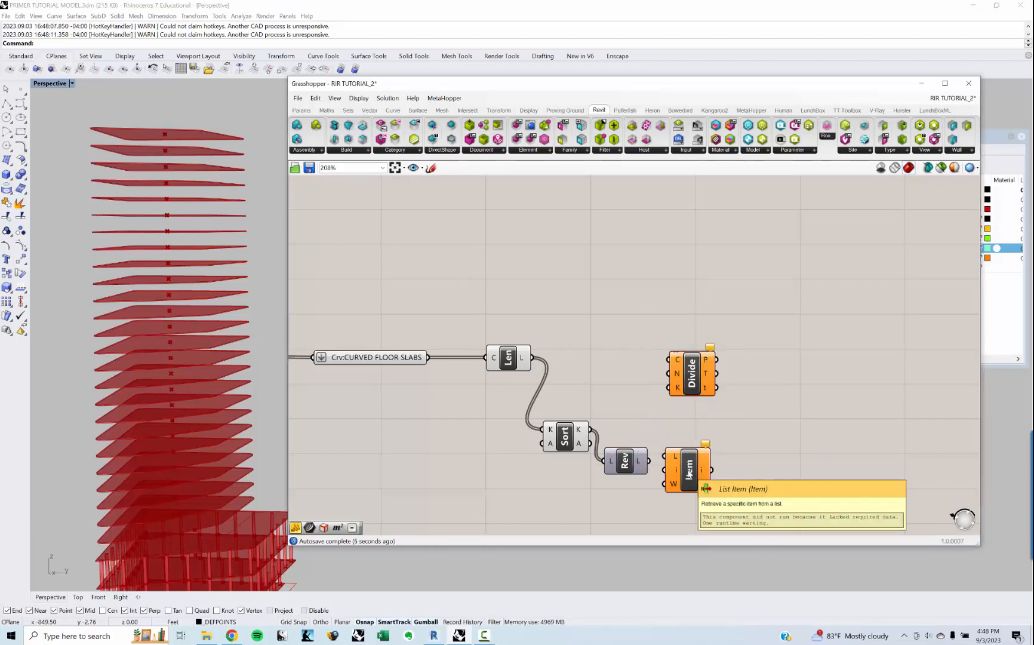
drag(649, 461, 665, 455)
right_drag(687, 433, 635, 420)
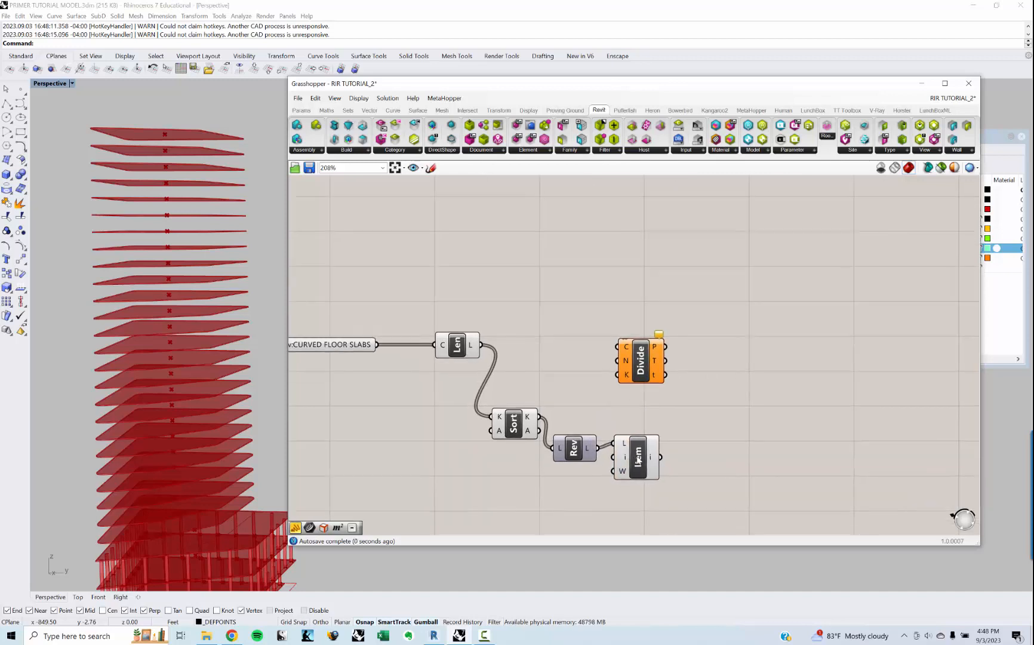
Move Divide Curve clear of List Item, then add a Division component with the List Item output connected to its A input
drag(638, 457, 646, 456)
drag(631, 376, 775, 399)
double_click(732, 472)
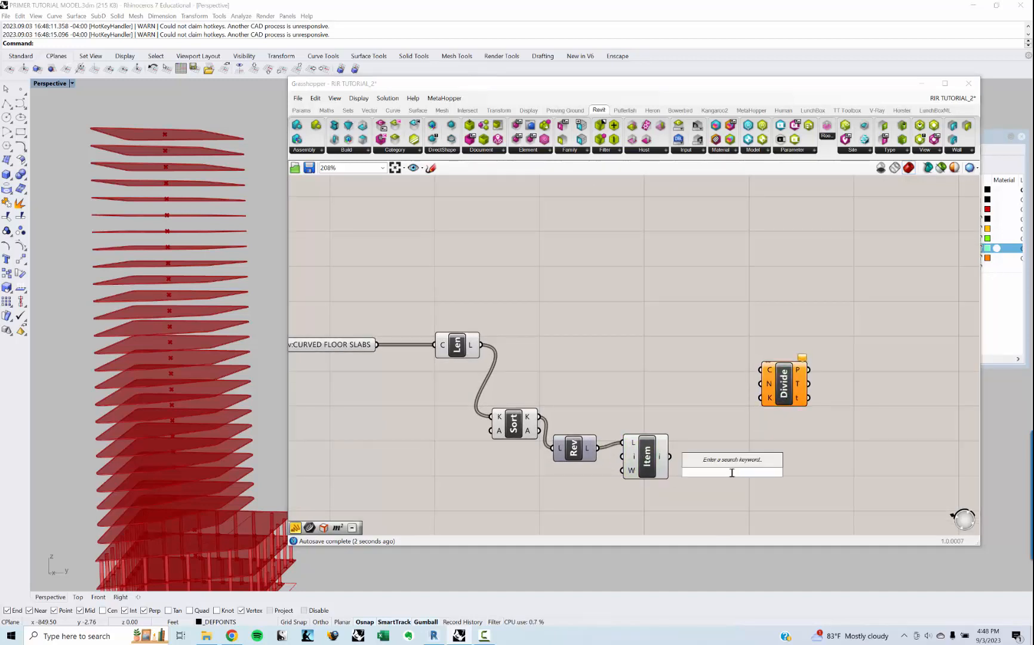
text(DIVISION)
key(Return)
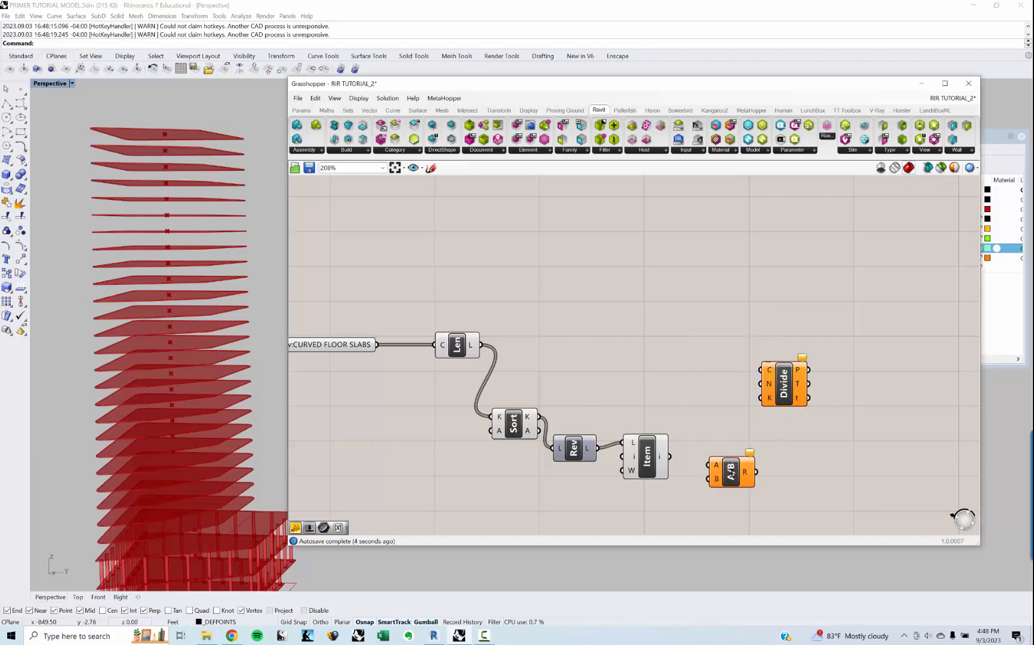
drag(669, 456, 719, 504)
Add a number slider ranging from 10 to 15 with value 12 and connect it to the Division component's B input
right_drag(635, 515, 648, 424)
double_click(648, 465)
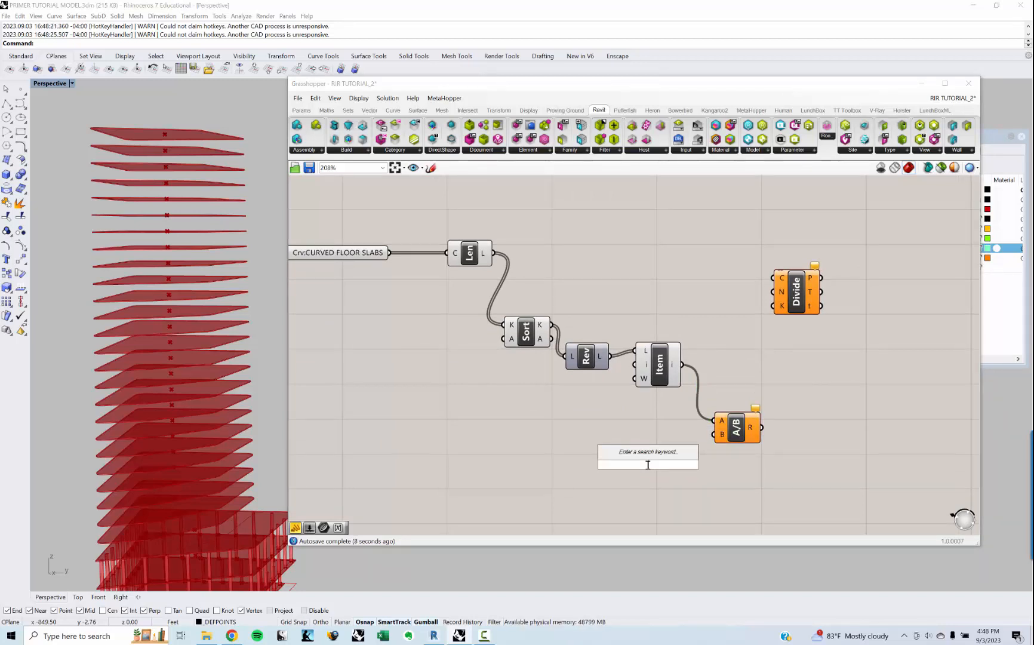
text(1)
key(BackSpace)
text(10<)
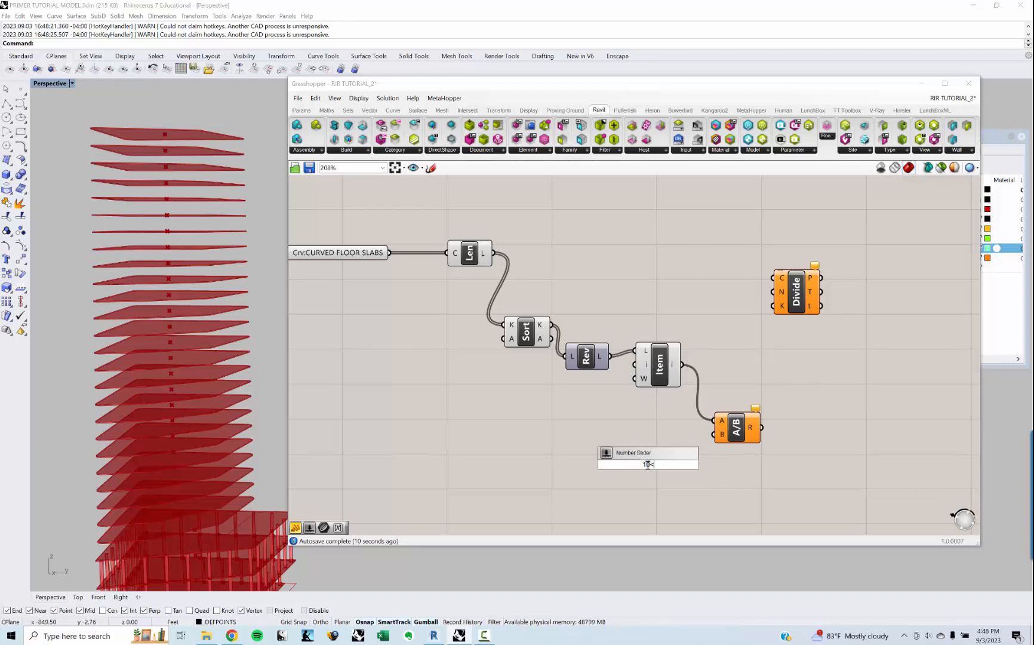
key(BackSpace)
key(BackSpace)
key(BackSpace)
text(10<12<15)
key(Return)
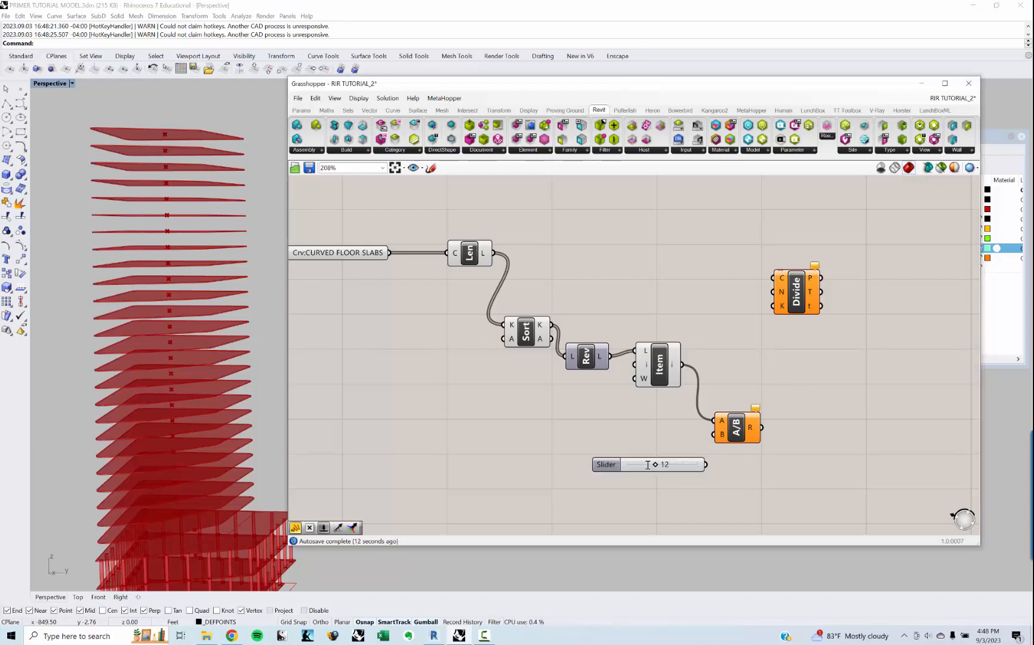
drag(706, 464, 714, 434)
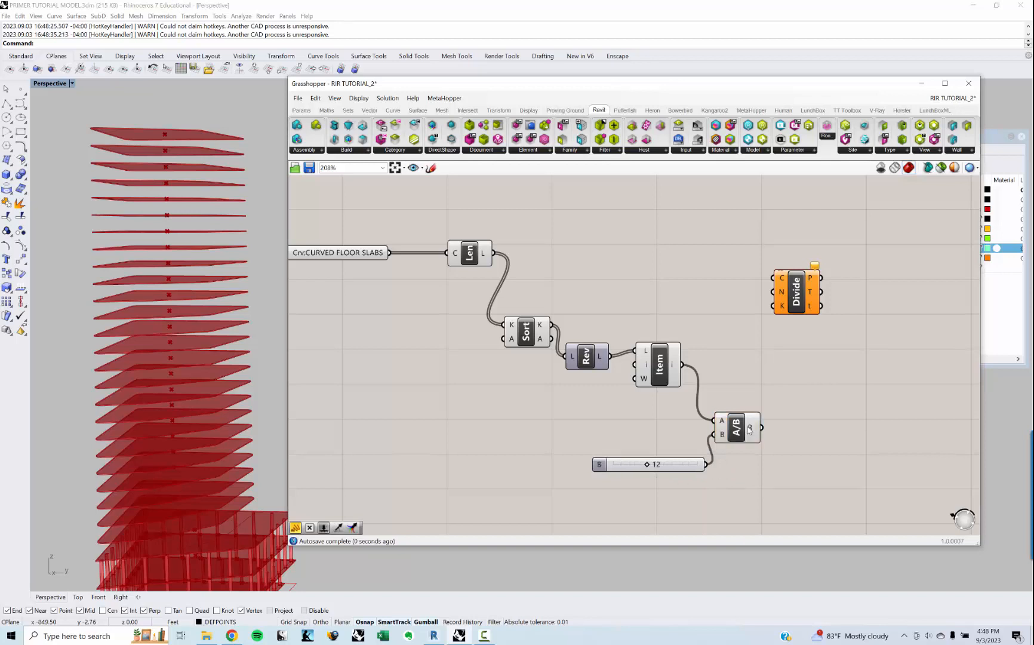
Connect the Division result to Divide Curve's N input
right_drag(791, 409, 777, 408)
drag(787, 302, 794, 300)
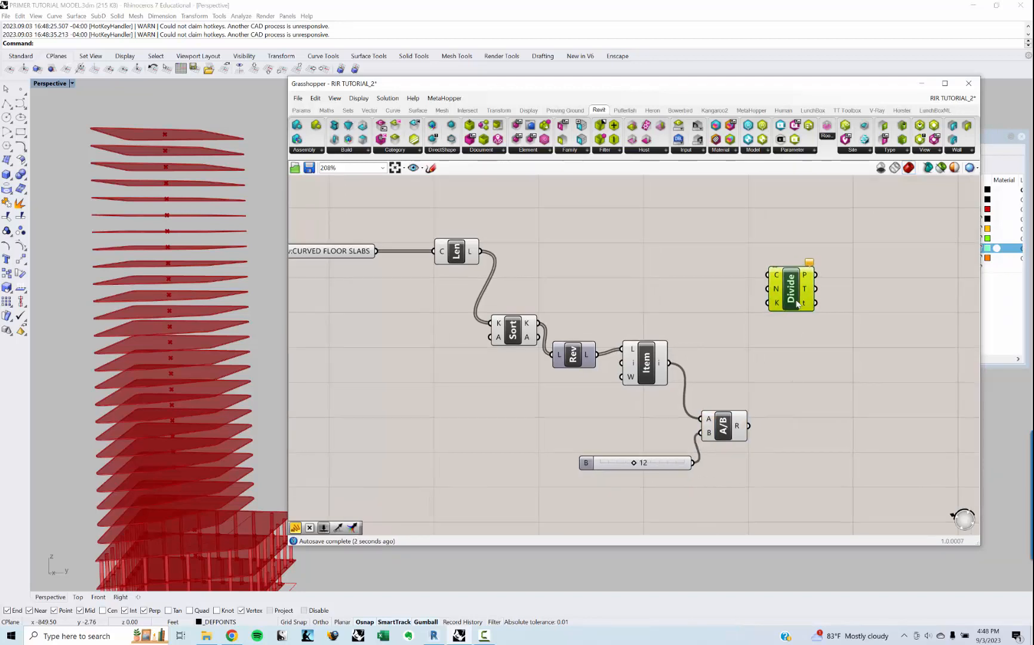
scroll(791, 299, down, 1)
drag(755, 408, 771, 289)
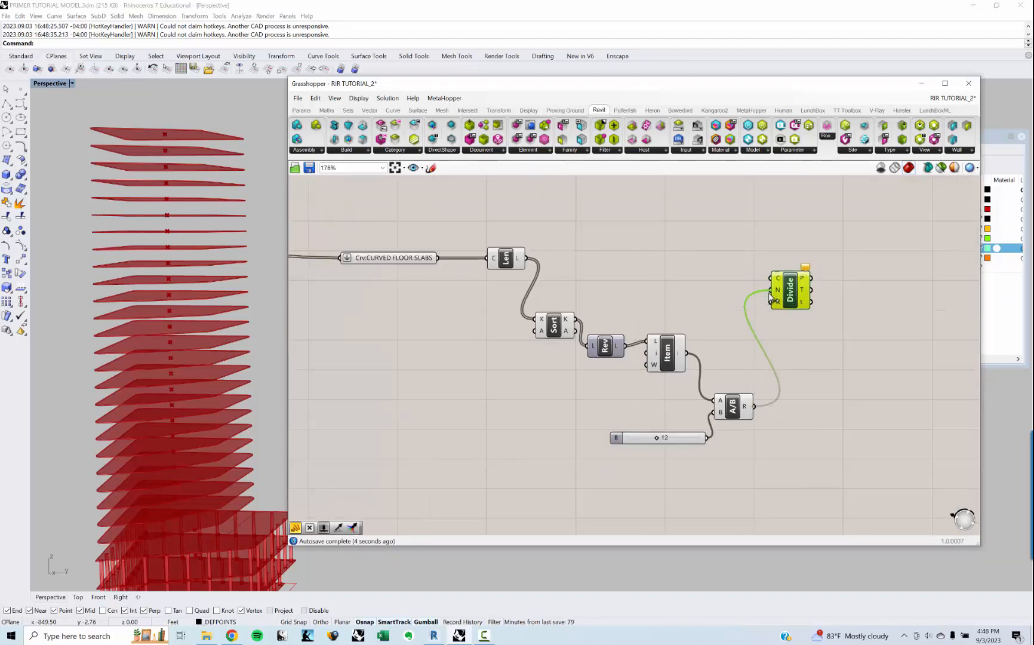
mouse_move(746, 411)
right_drag(705, 294, 701, 312)
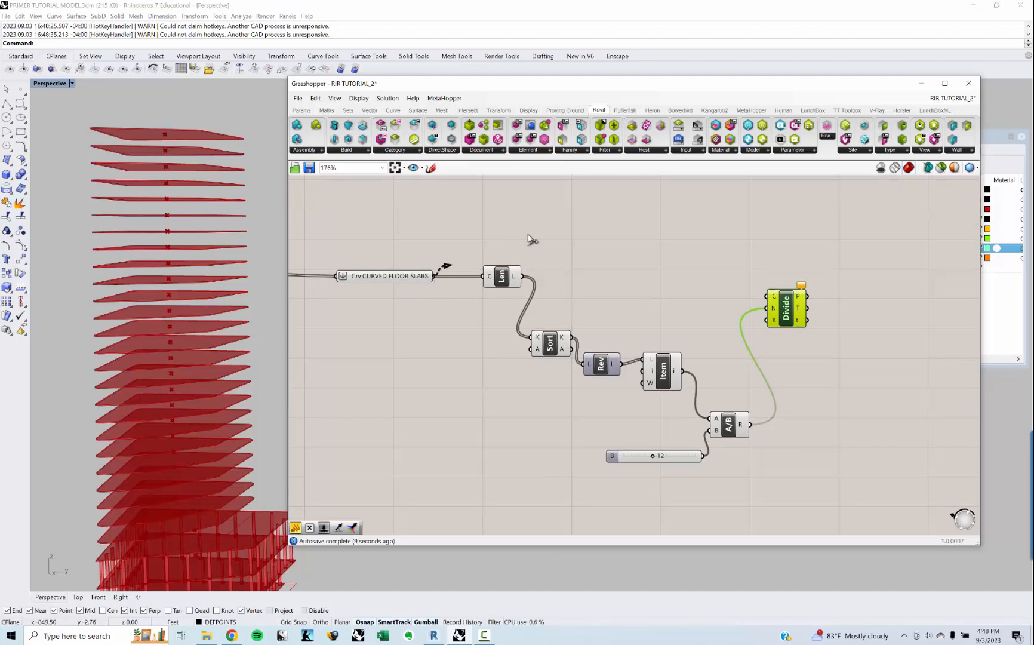
Connect the CURVED FLOOR SLABS curve parameter to Divide Curve's C input and move the Length component below that wire
drag(522, 276, 767, 297)
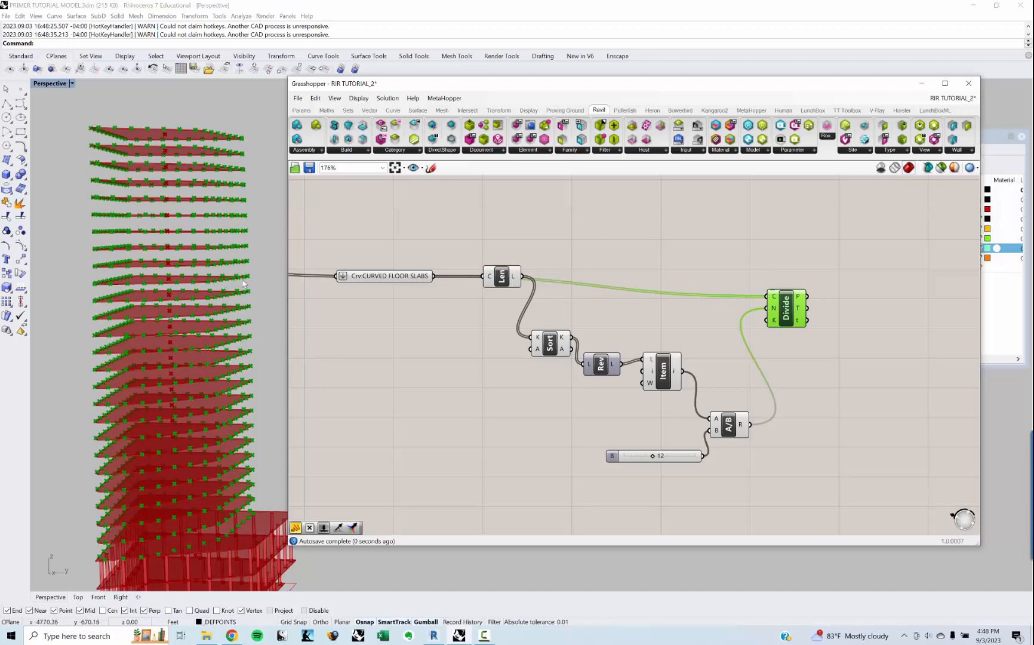
drag(508, 280, 492, 328)
click(795, 312)
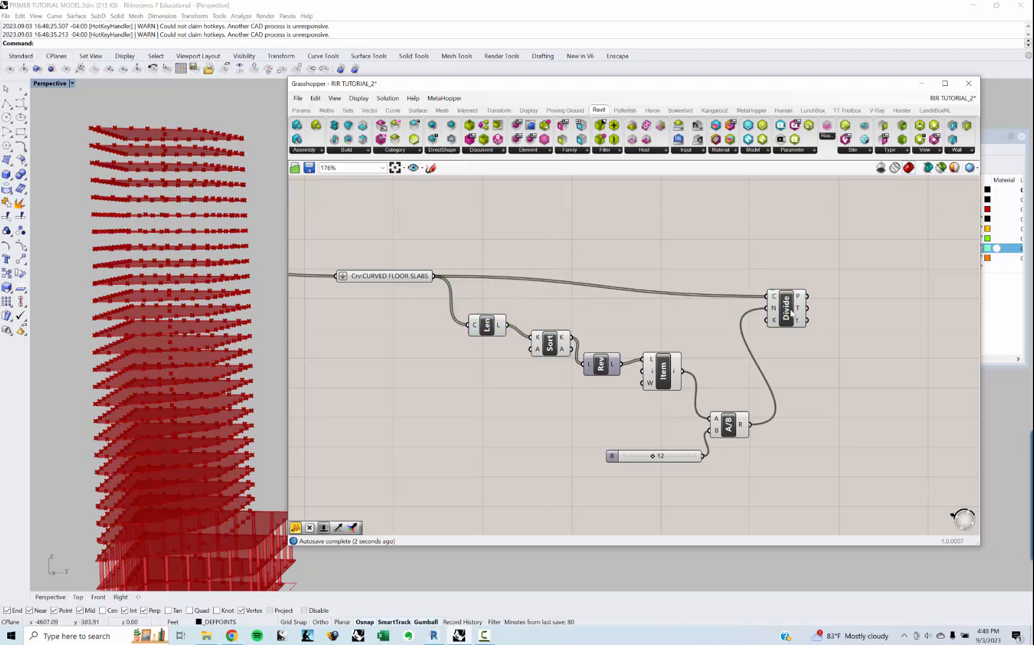
Examine the division points along the tower's floor slab edges and the Divide Curve outputs
right_drag(732, 310, 589, 315)
mouse_move(187, 279)
right_down()
mouse_move(179, 296)
mouse_move(179, 286)
right_up()
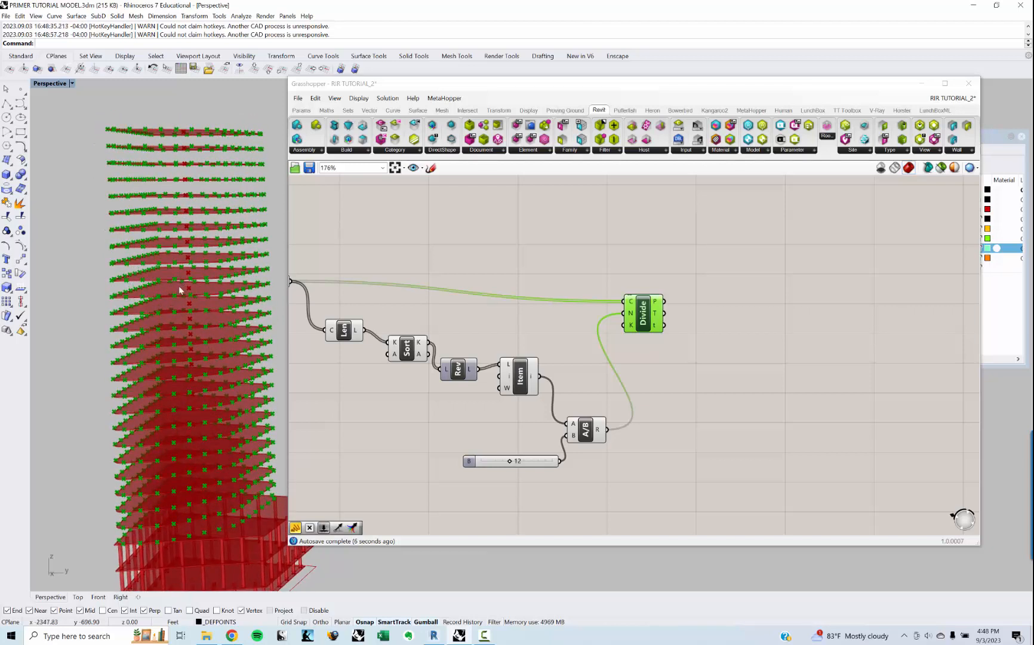
right_drag(641, 343, 561, 324)
scroll(570, 312, up, 3)
drag(561, 293, 577, 293)
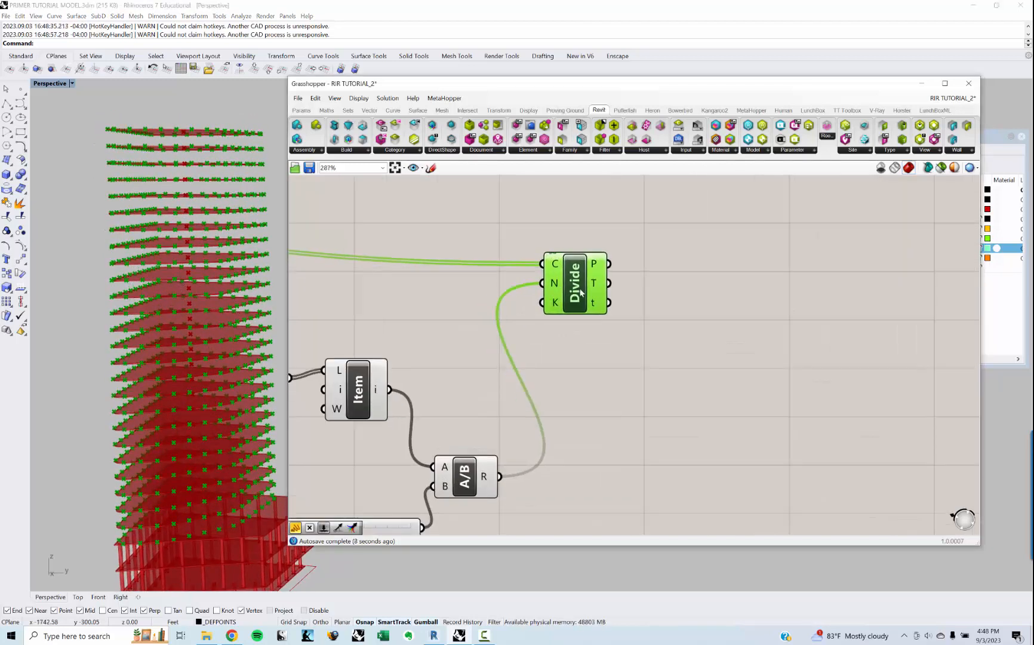
click(630, 309)
right_drag(630, 309, 596, 320)
mouse_move(561, 277)
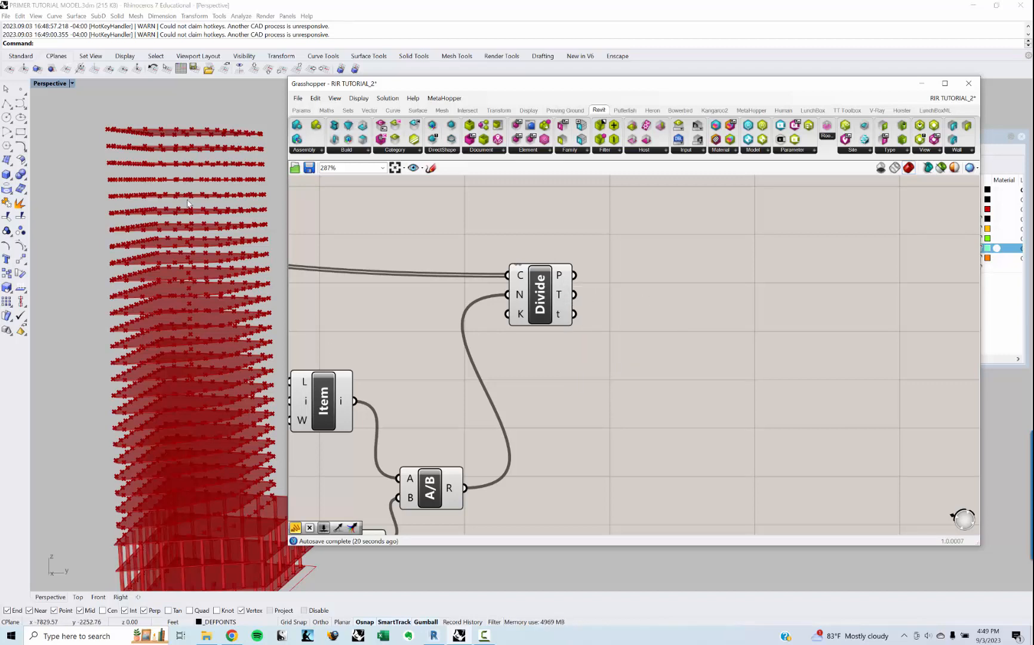
right_drag(657, 277, 639, 286)
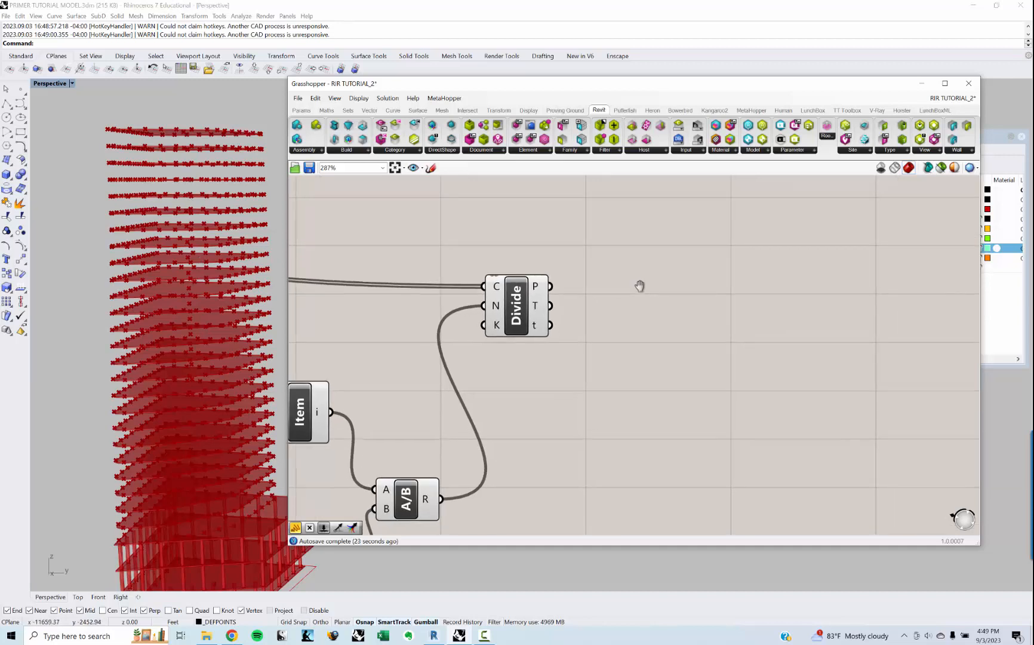
scroll(627, 299, up, 3)
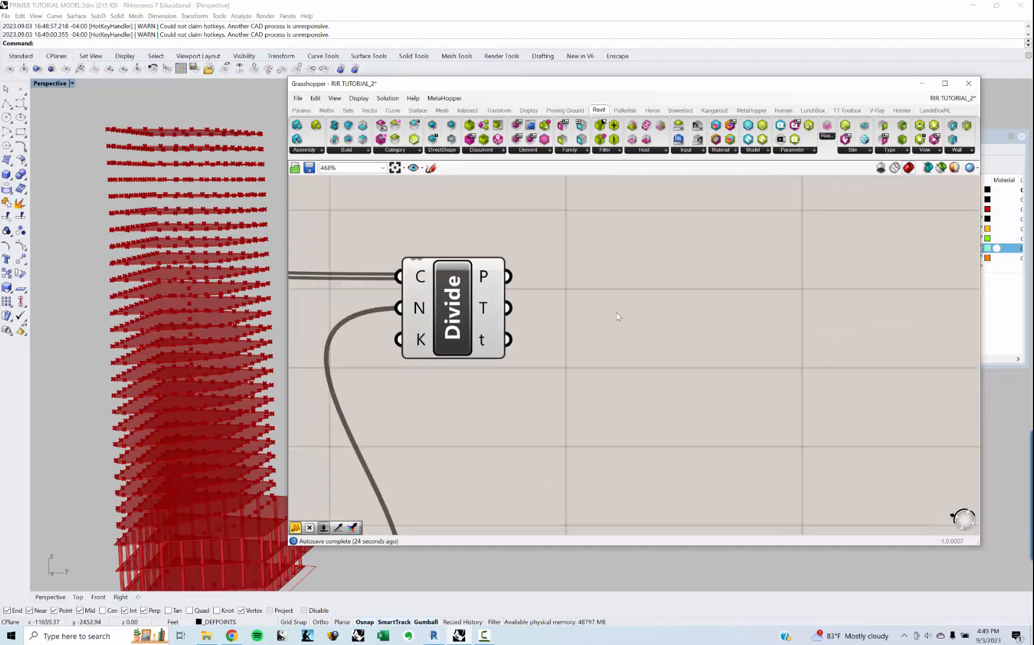
double_click(616, 313)
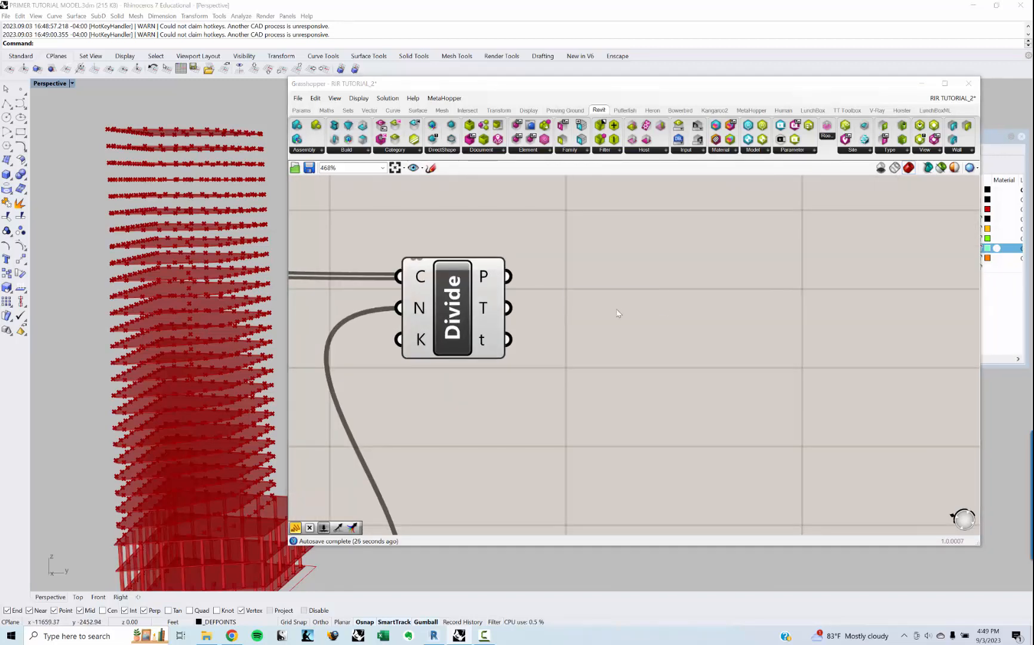
double_click(617, 312)
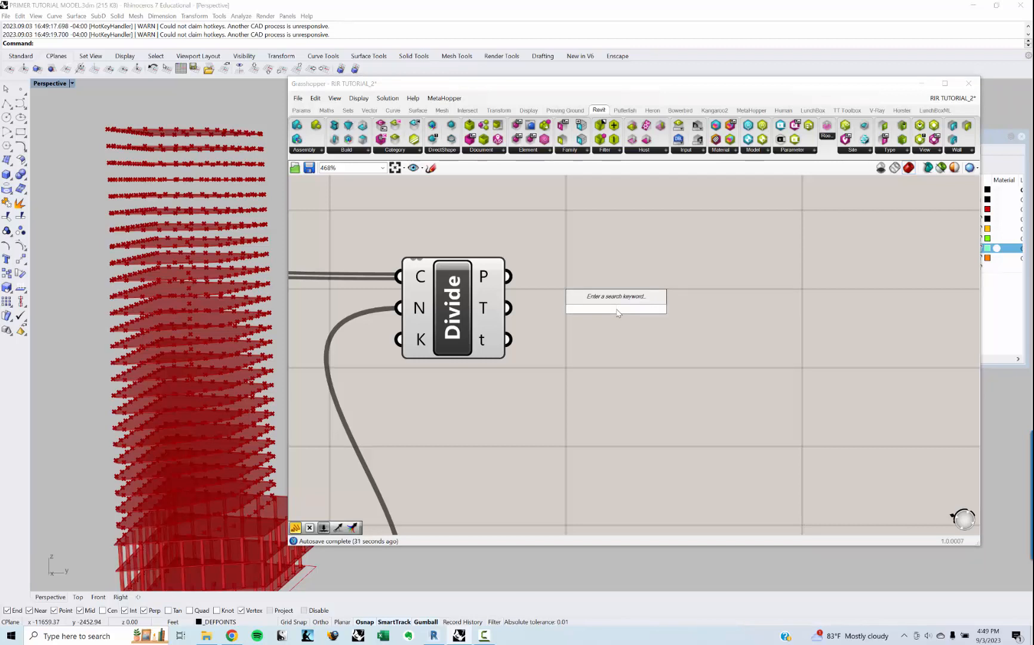
text(FLIP)
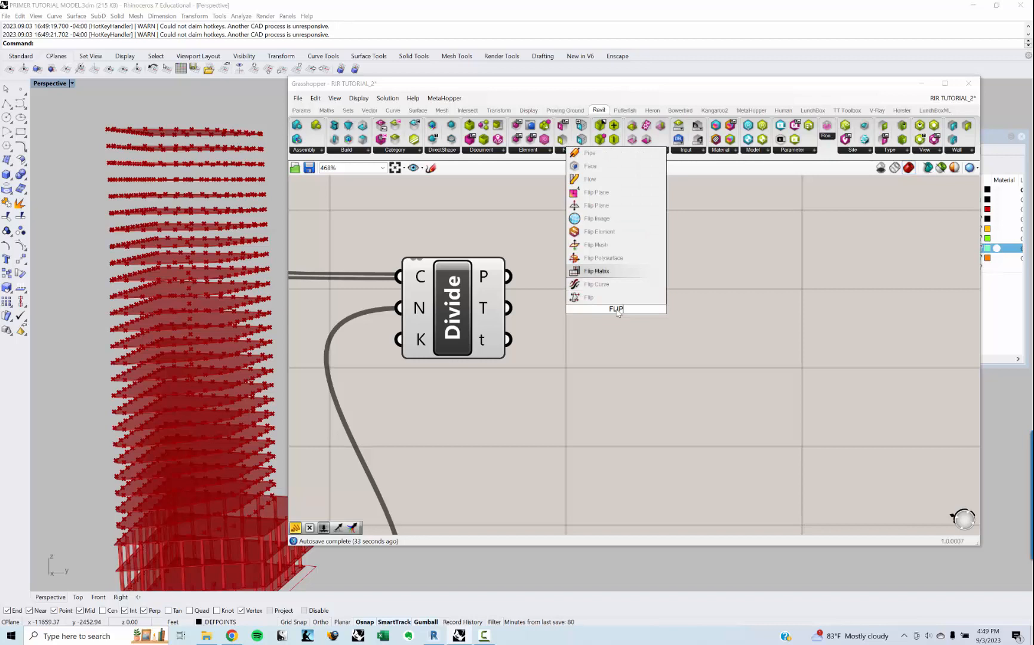
key(Return)
Add a Graft Tree component and place it well clear of Divide Curve, leaving room between them
double_click(614, 324)
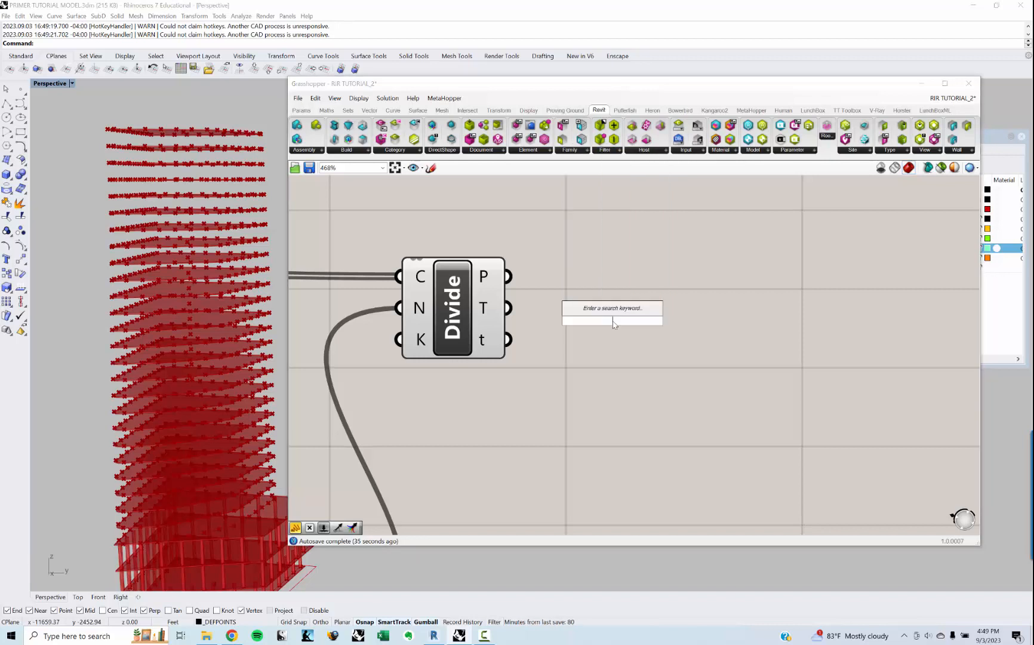
text(GRAFT)
key(Return)
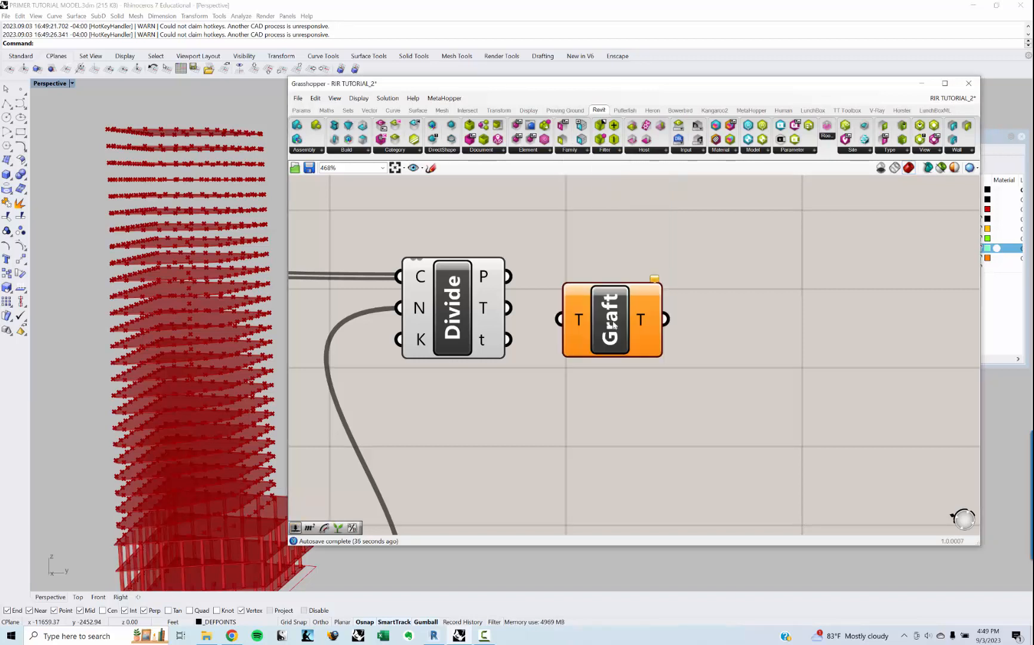
right_drag(615, 325, 526, 337)
drag(525, 337, 742, 351)
Add a Shift List component below and connect Divide Curve's P output to its L input
double_click(565, 397)
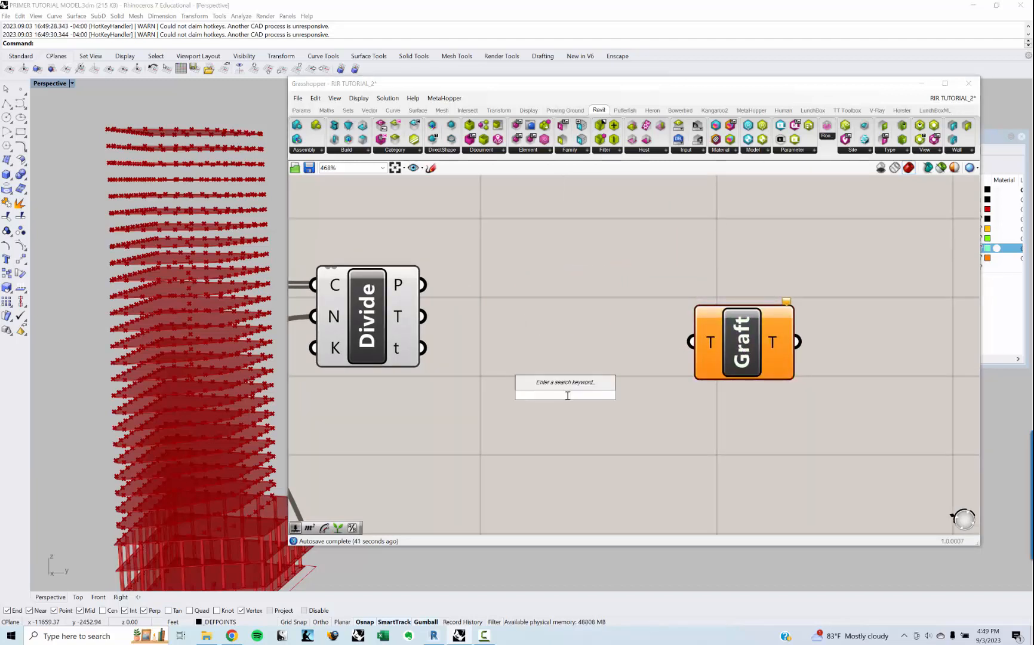
text(shift)
key(Return)
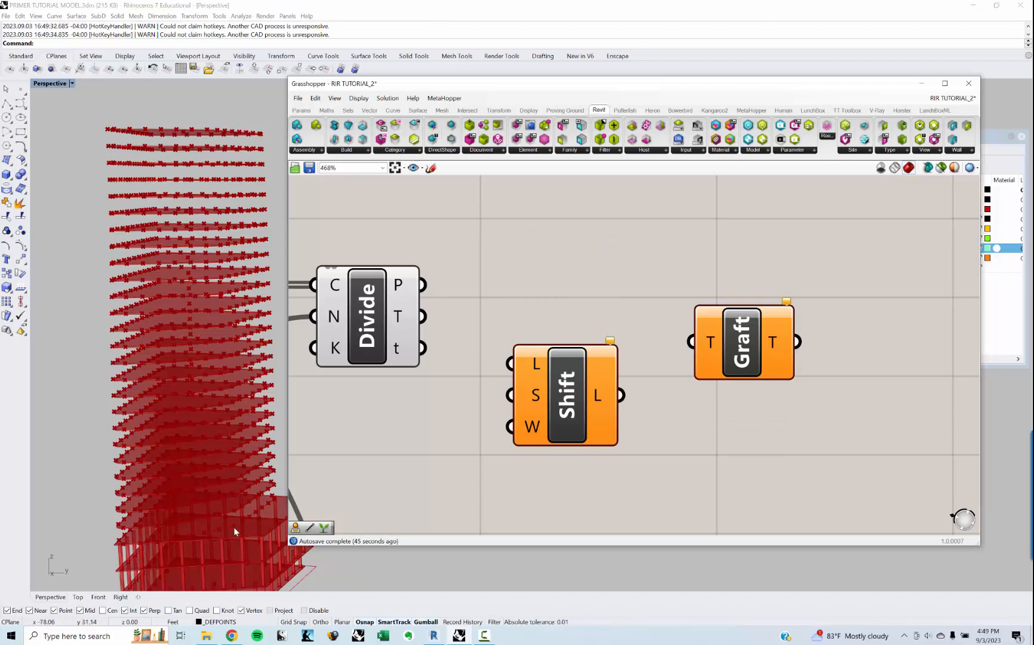
drag(423, 285, 577, 422)
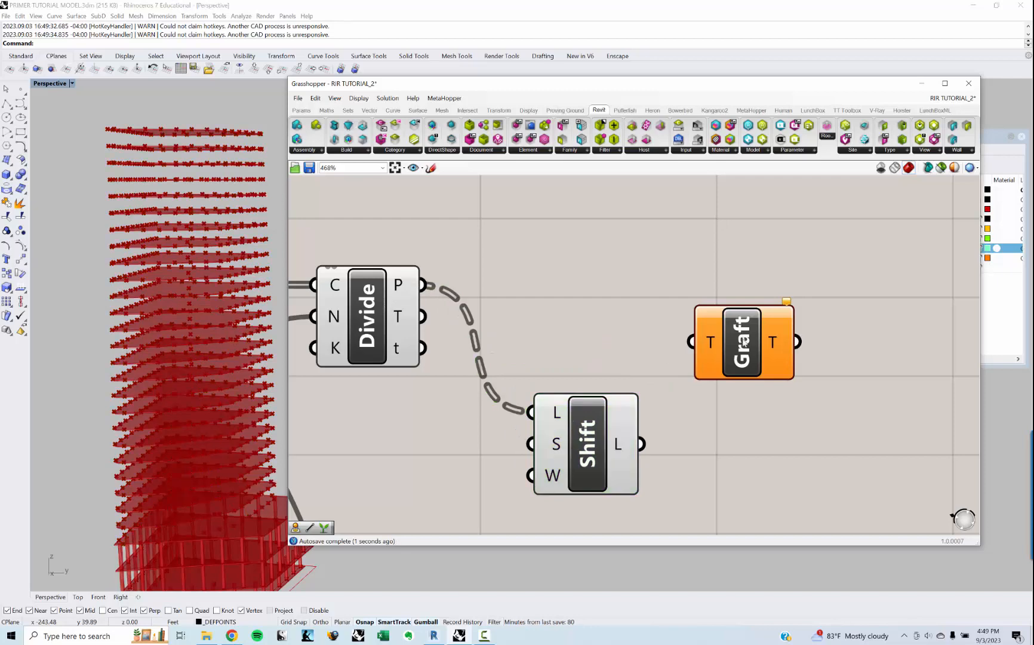
Connect Divide Curve's P output to the Graft component, and feed the Shift List output into a duplicate Graft
drag(730, 341, 653, 297)
drag(422, 285, 614, 297)
click(677, 313)
alt+drag(677, 313, 782, 431)
drag(641, 444, 774, 446)
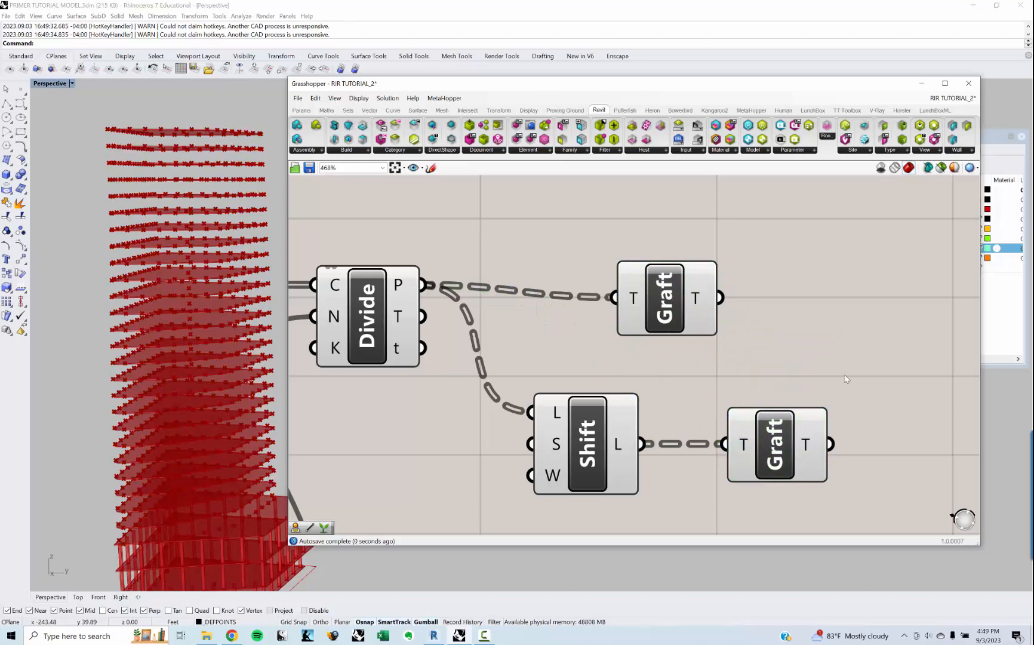
Add a Line component and connect the unshifted Graft to its A input and the shifted Graft to its B input
double_click(844, 375)
text(E)
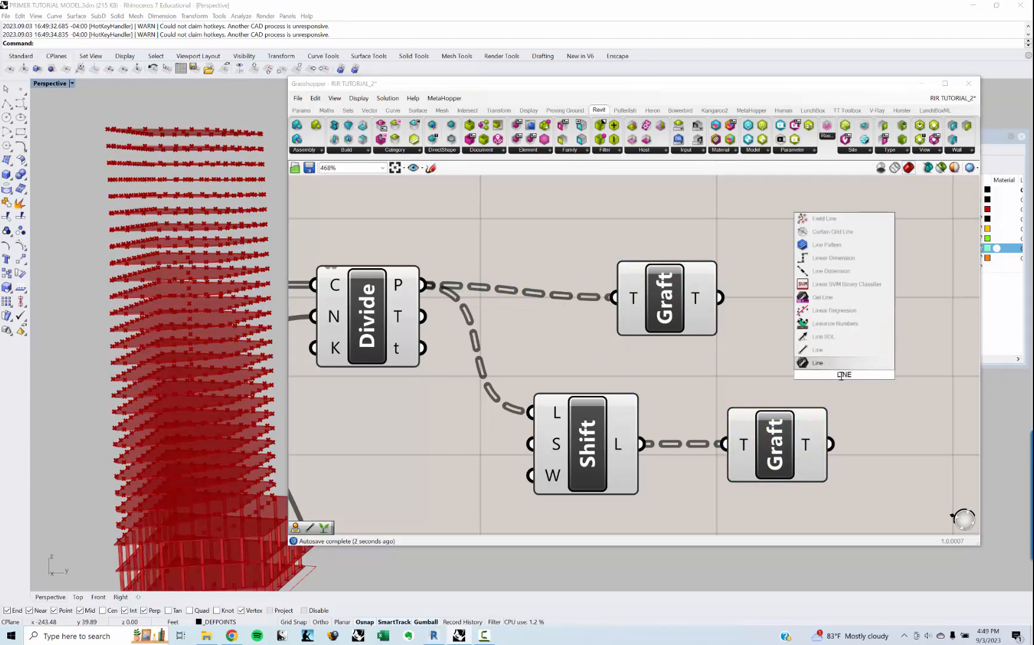
click(837, 351)
drag(721, 298, 791, 359)
right_drag(776, 353, 682, 345)
drag(743, 364, 790, 347)
click(757, 420)
drag(736, 435, 744, 364)
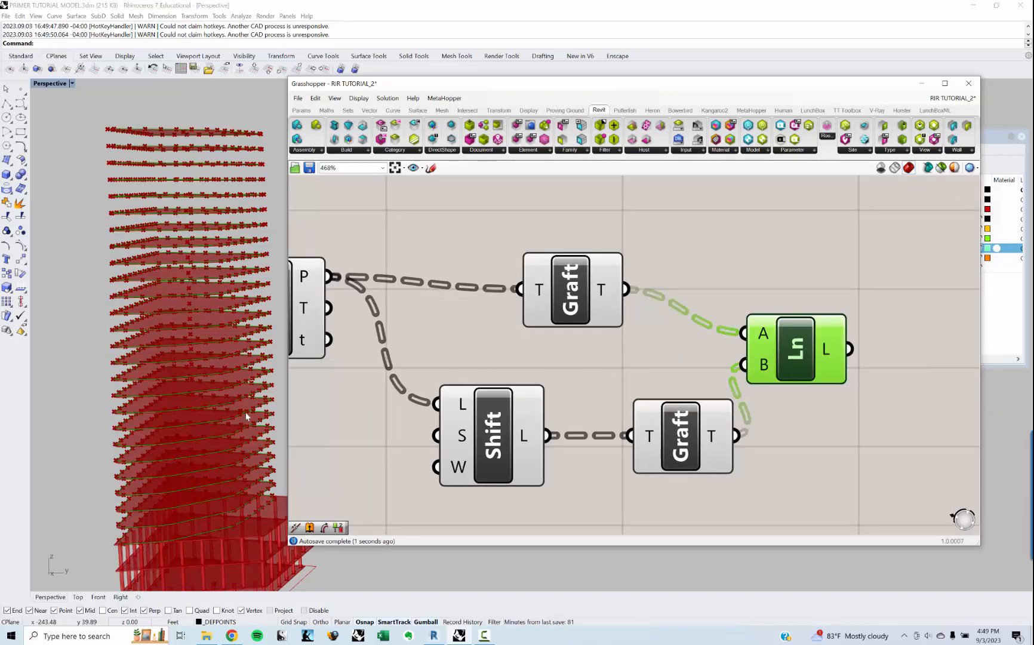
Move the Shift List, both Graft components and the Line component together, farther from Divide Curve
right_drag(539, 406, 652, 399)
scroll(656, 388, down, 3)
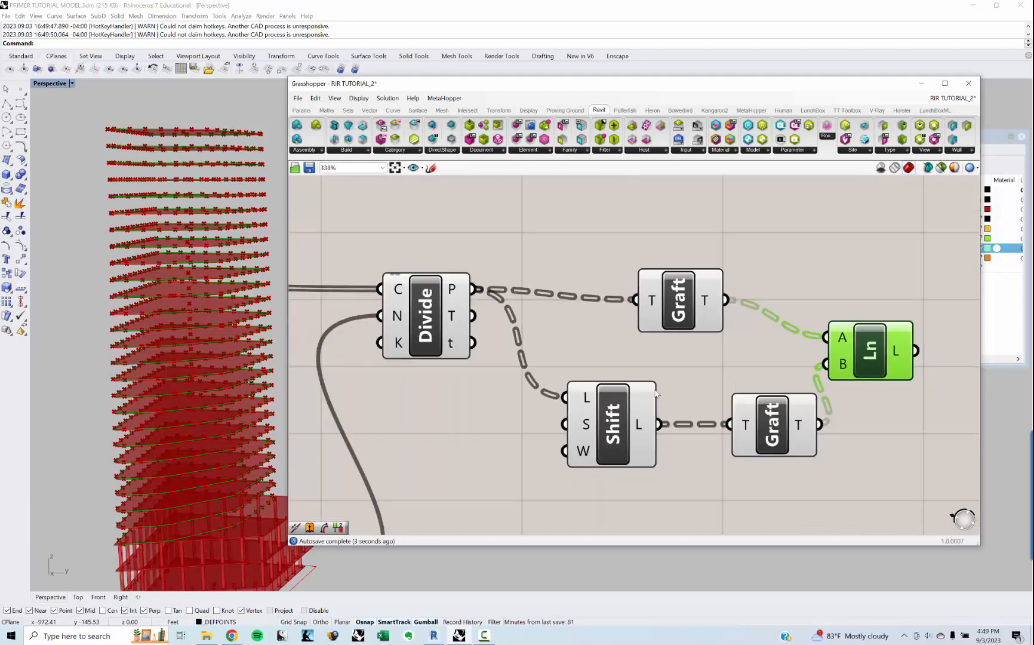
drag(874, 466, 497, 272)
scroll(381, 277, down, 3)
drag(682, 405, 686, 323)
Add a Point parameter, transfer Divide Curve's P output wires to it, and place it ahead of the Graft and Shift List components
click(534, 348)
double_click(534, 349)
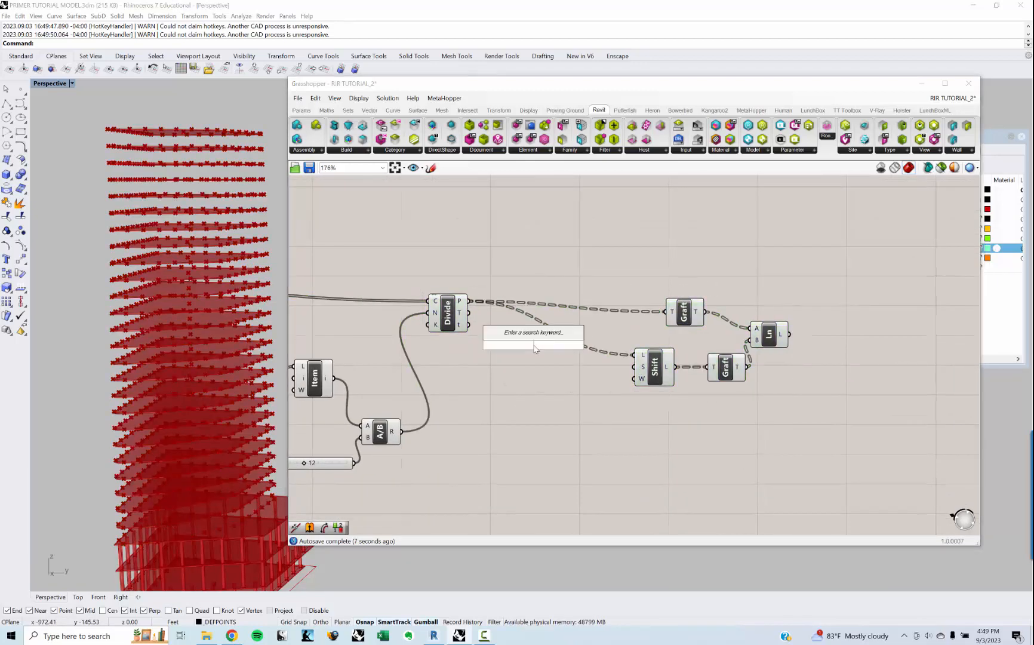
text(point)
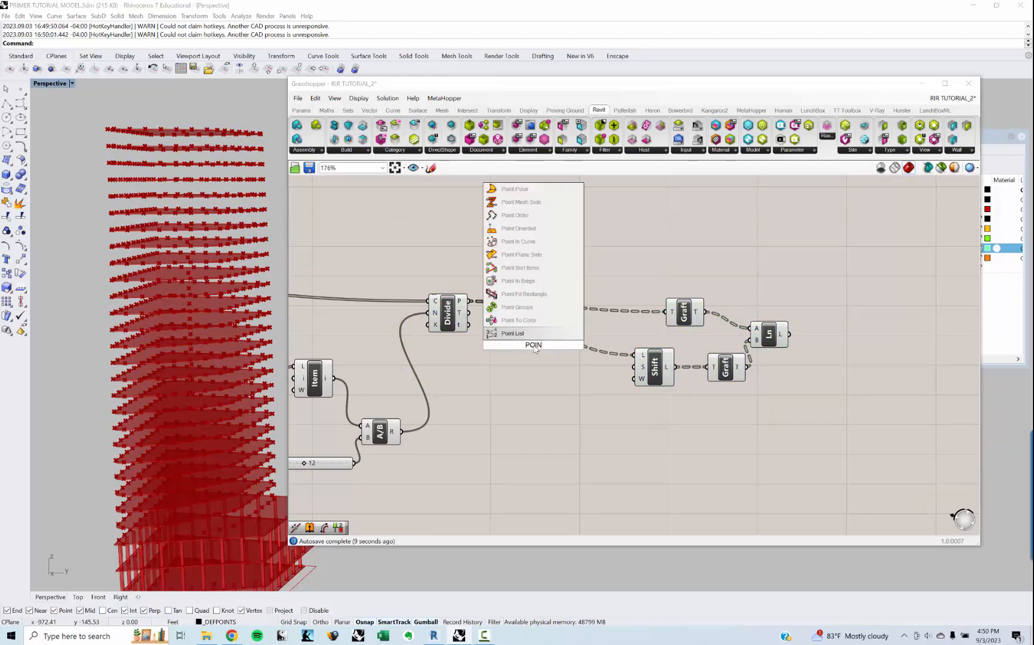
key(Return)
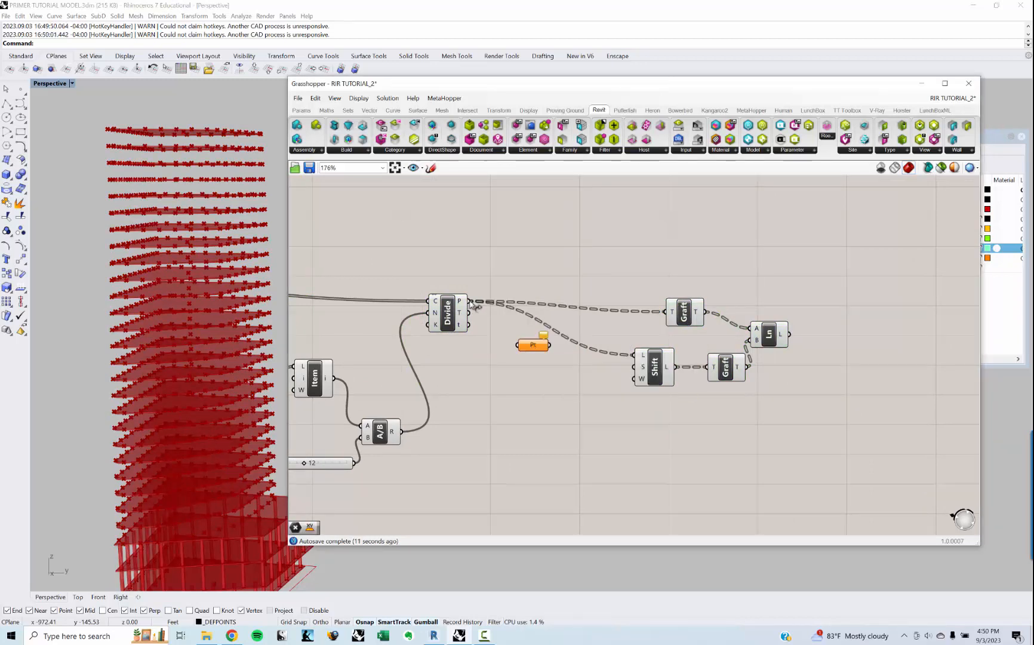
ctrl+shift+drag(470, 303, 564, 314)
click(533, 347)
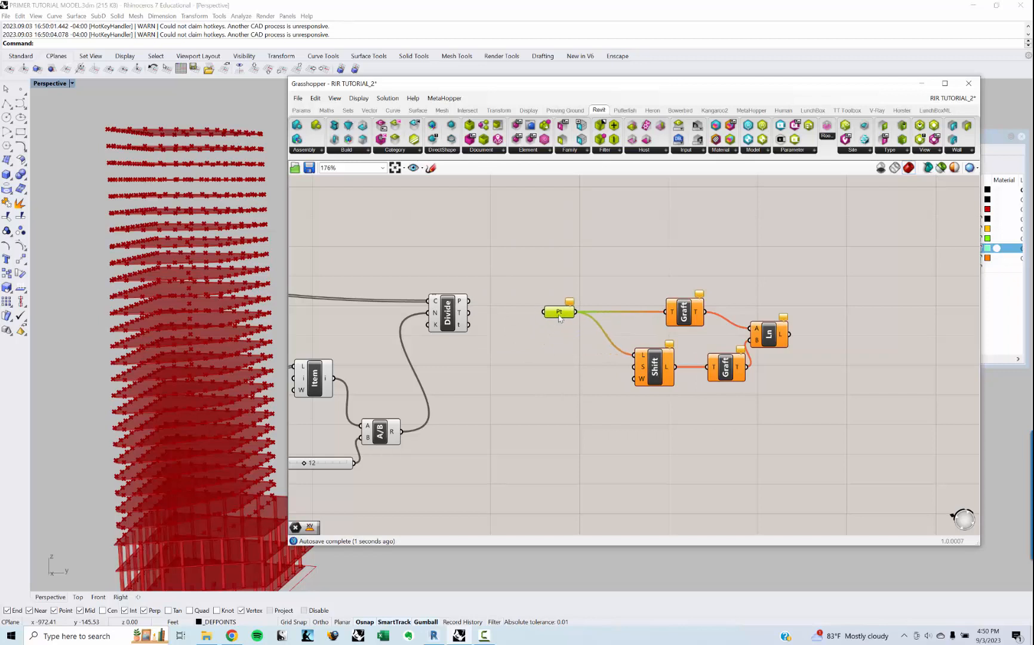
Add a Flip Matrix component between Divide Curve and the Point parameter, and connect the P output to its D input
double_click(495, 313)
text(Fl)
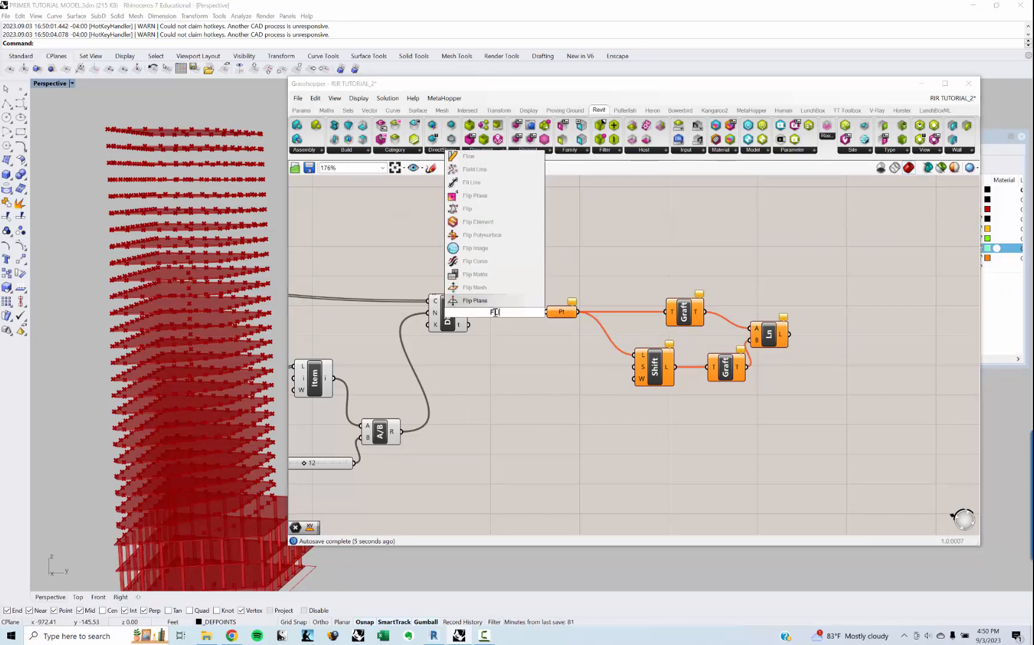
key(Up)
key(Up)
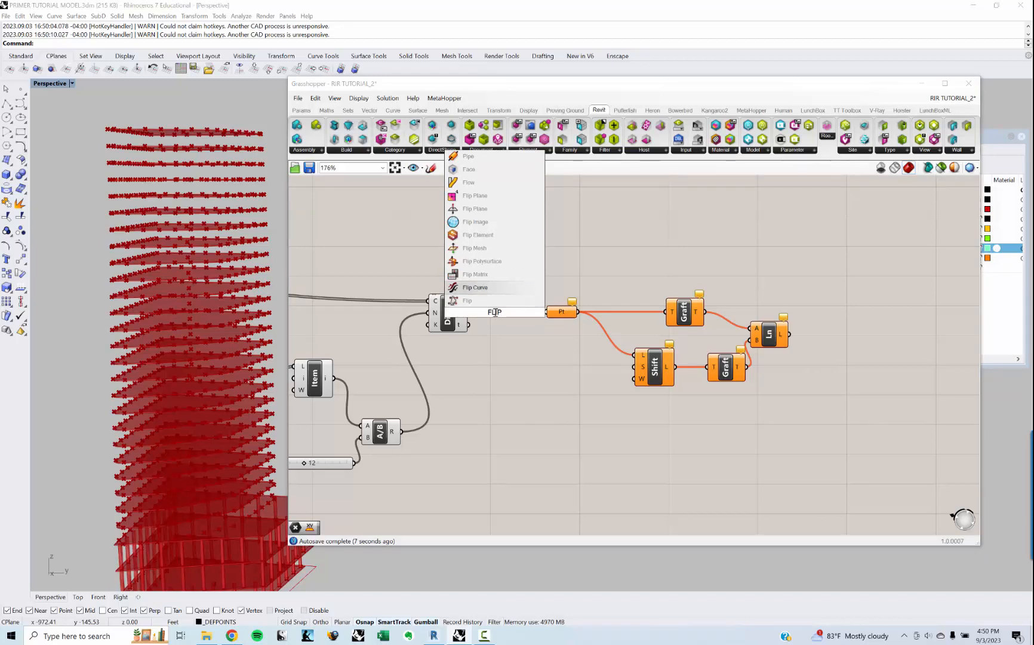
key(Return)
scroll(463, 298, up, 2)
click(457, 306)
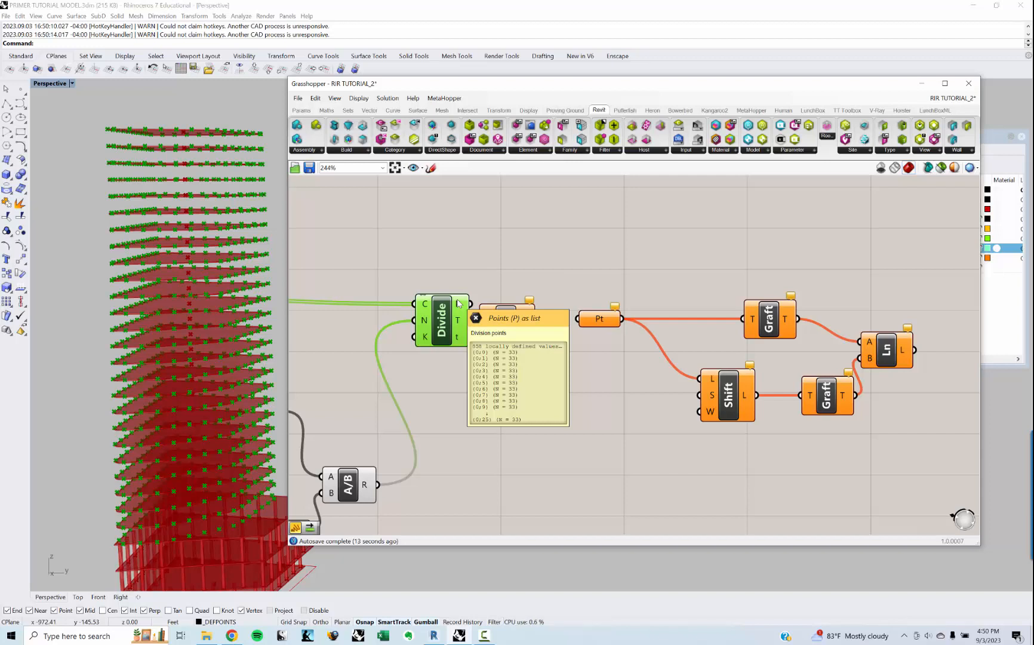
drag(500, 318, 506, 311)
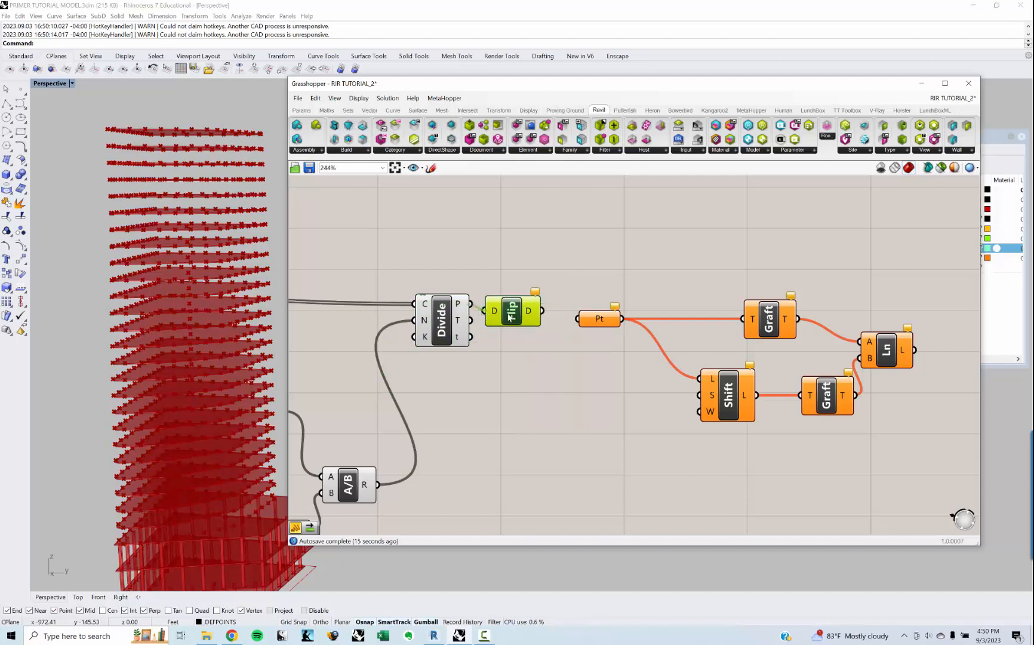
Connect the Flip Matrix output to the Point parameter and inspect the resulting lines on the tower
mouse_move(532, 315)
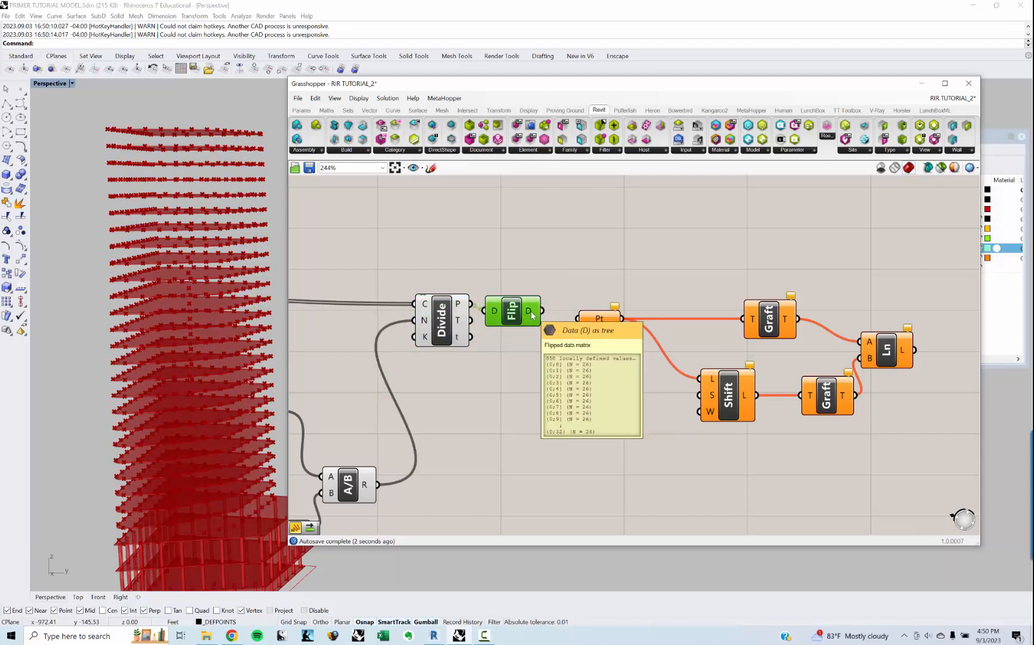
right_drag(532, 315, 408, 306)
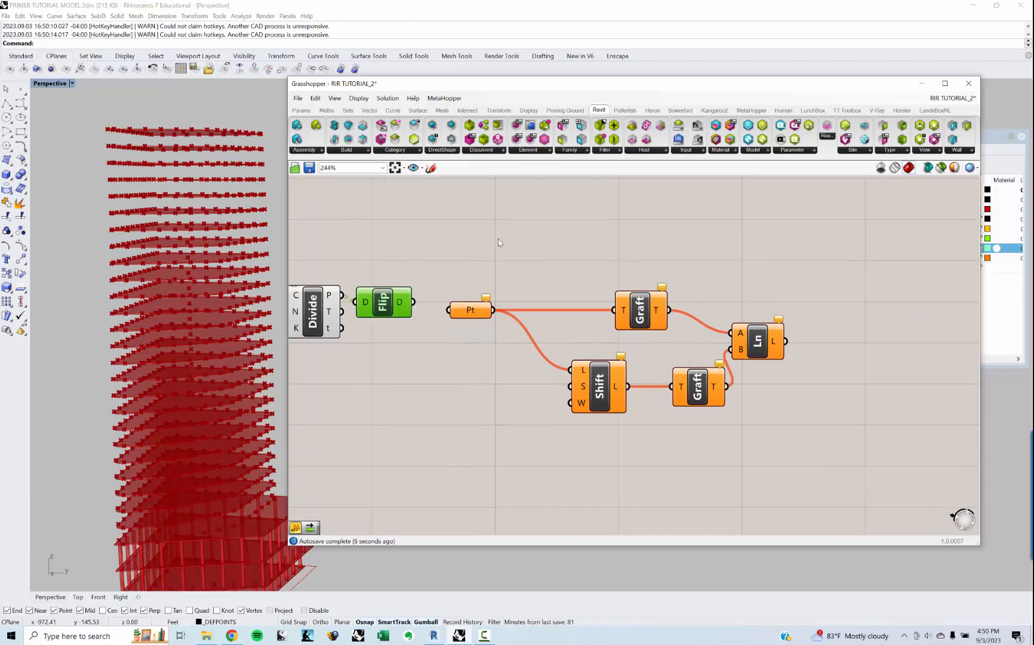
drag(442, 311, 452, 310)
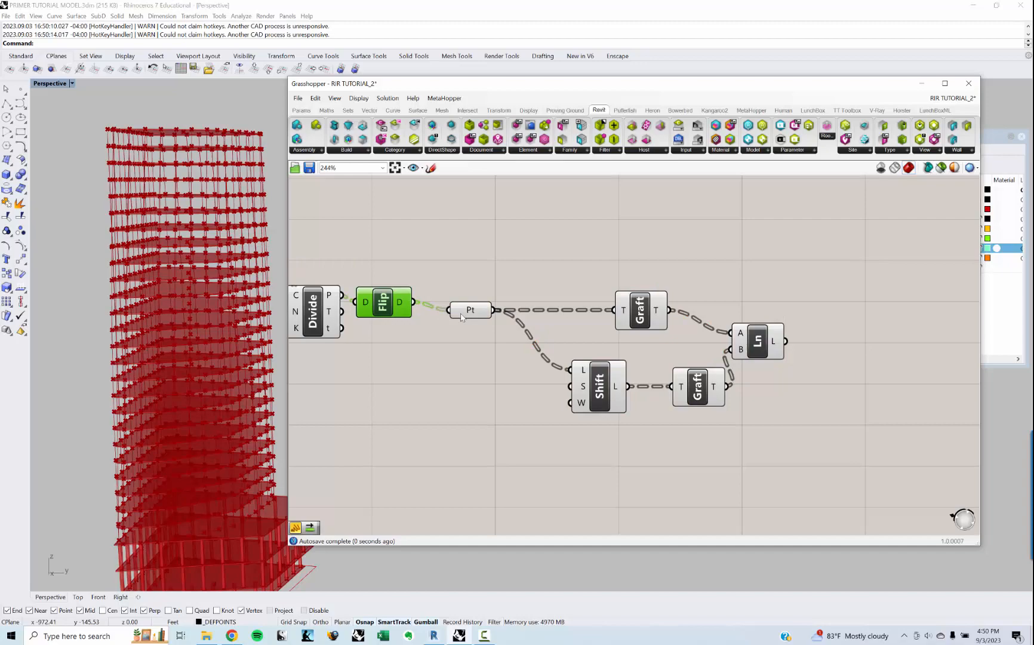
click(766, 350)
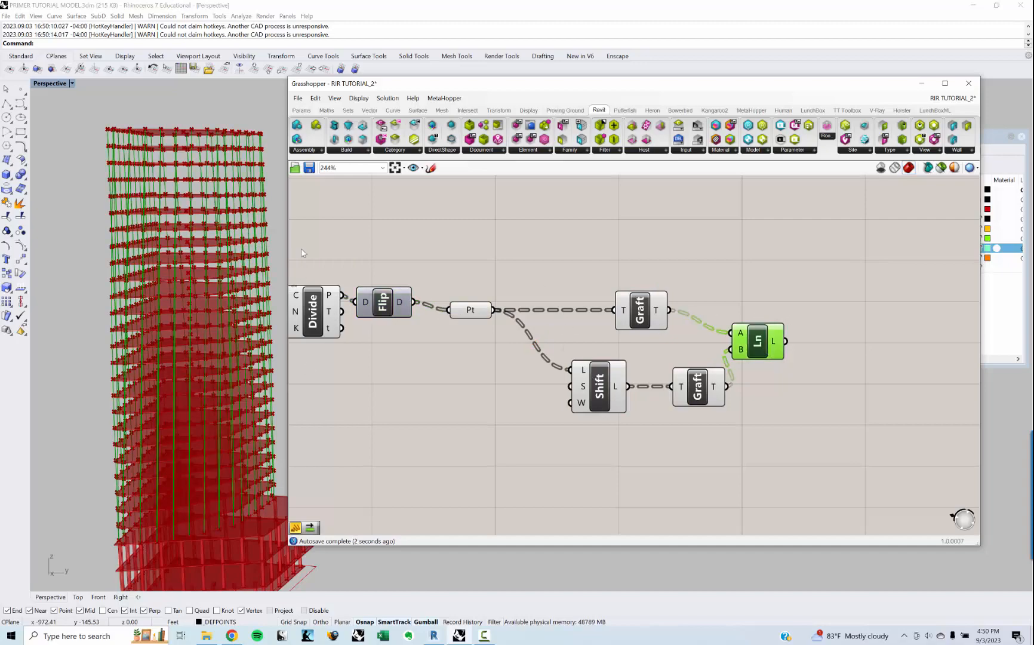
scroll(203, 248, up, 5)
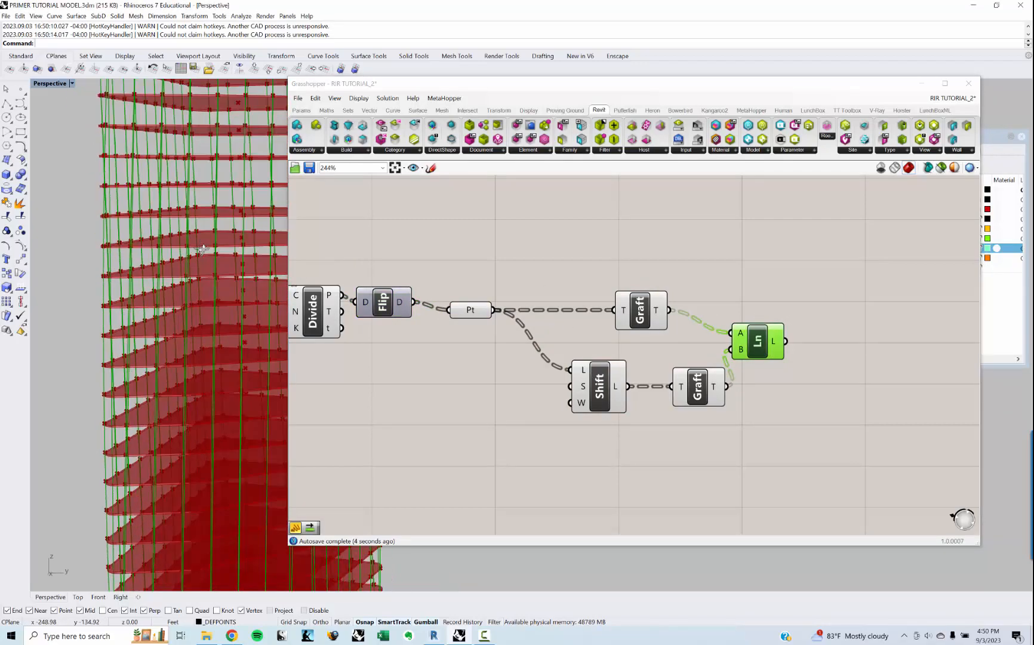
Move the Line component farther from the two Graft components and inspect the connecting lines along the tower's height
right_drag(203, 248, 226, 360)
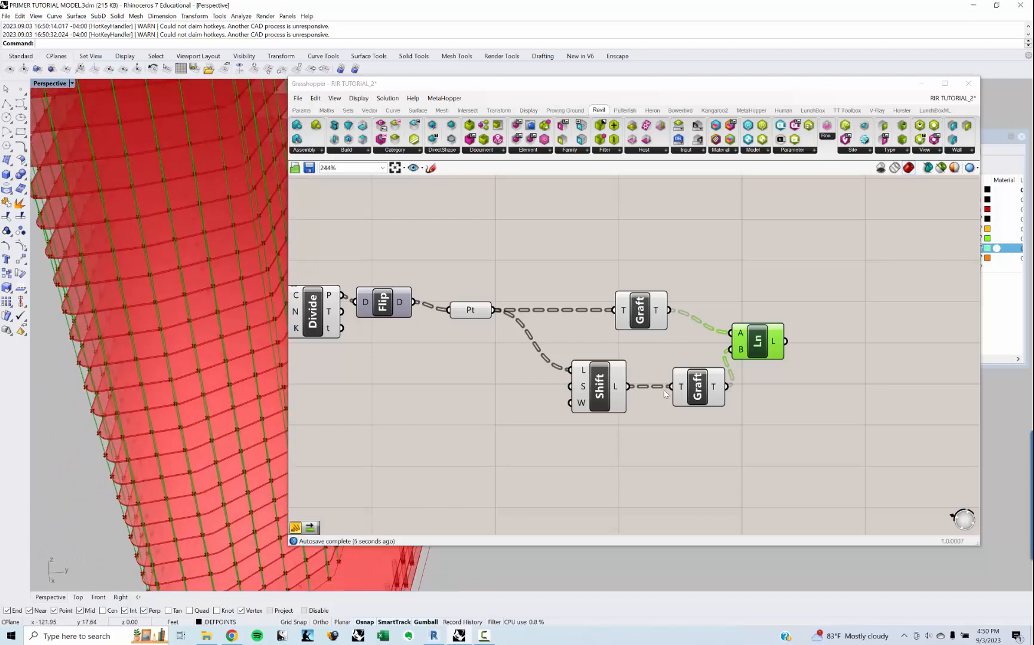
right_drag(693, 427, 664, 393)
right_drag(623, 343, 520, 348)
drag(638, 313, 705, 307)
right_drag(521, 446, 567, 337)
right_drag(203, 525, 206, 216)
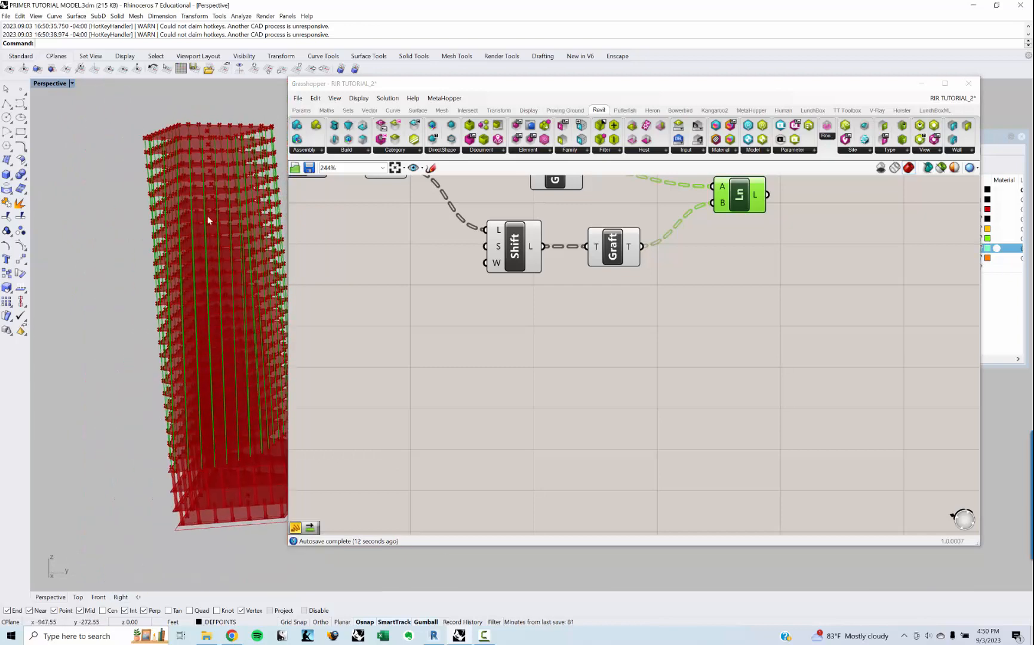
scroll(200, 146, up, 4)
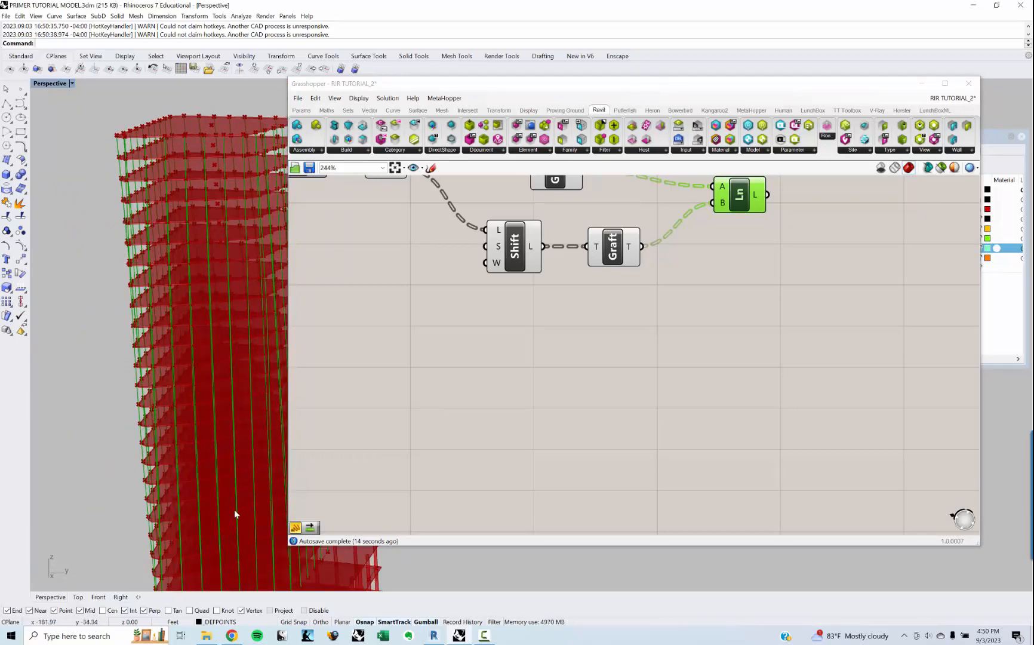
shift+right_drag(235, 512, 231, 473)
right_drag(558, 337, 534, 352)
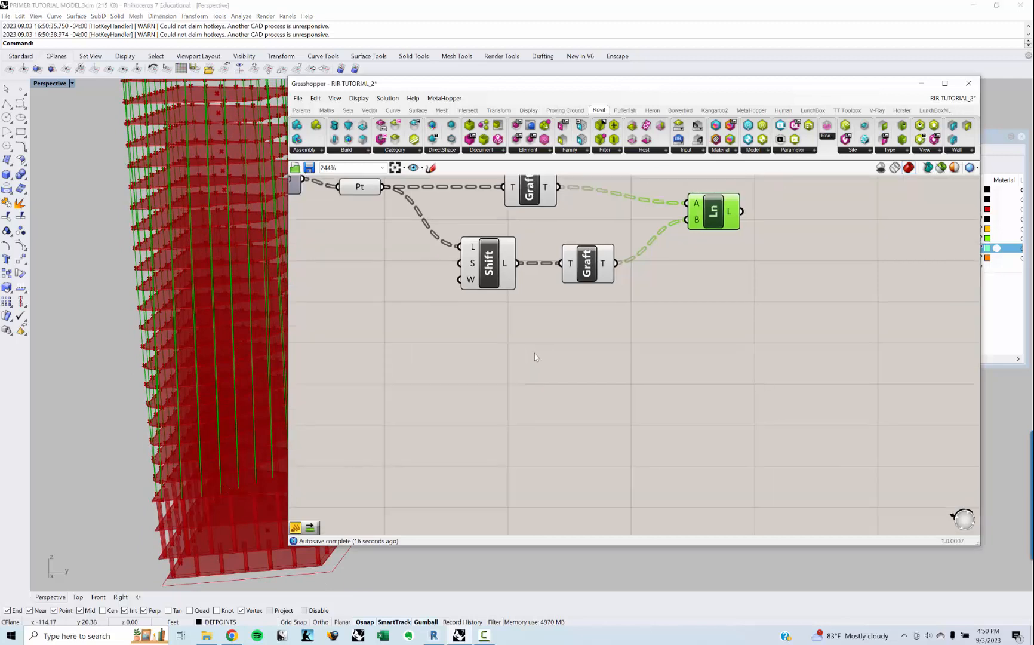
Add a Simplify Tree component after Line, connect the L output to its T input, and check the simplified tree's paths
right_drag(719, 232, 643, 277)
scroll(643, 279, up, 3)
click(644, 280)
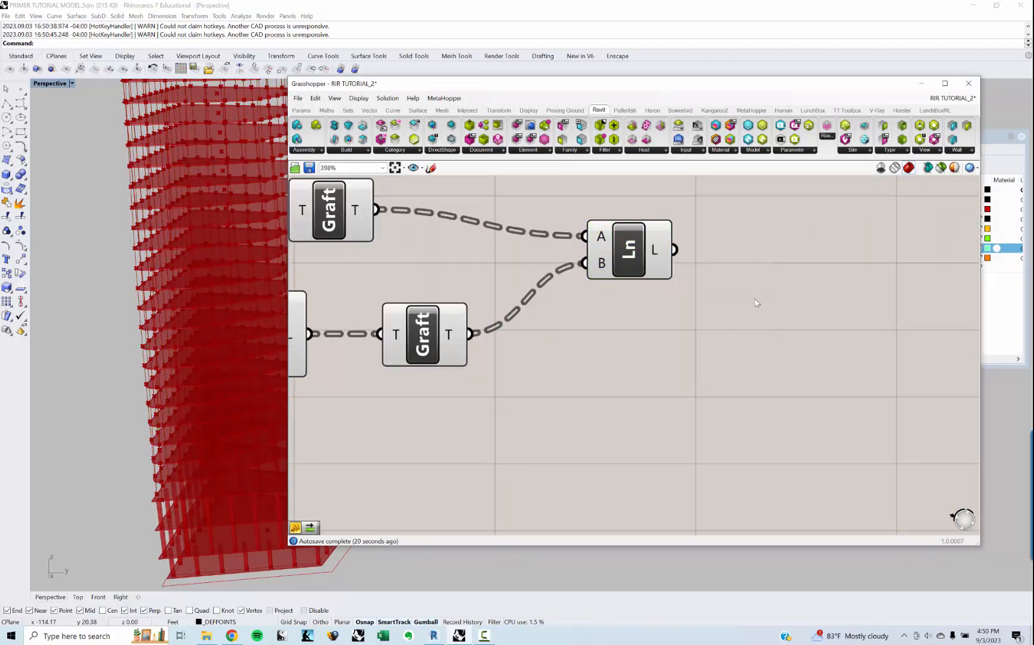
double_click(755, 302)
text(sim)
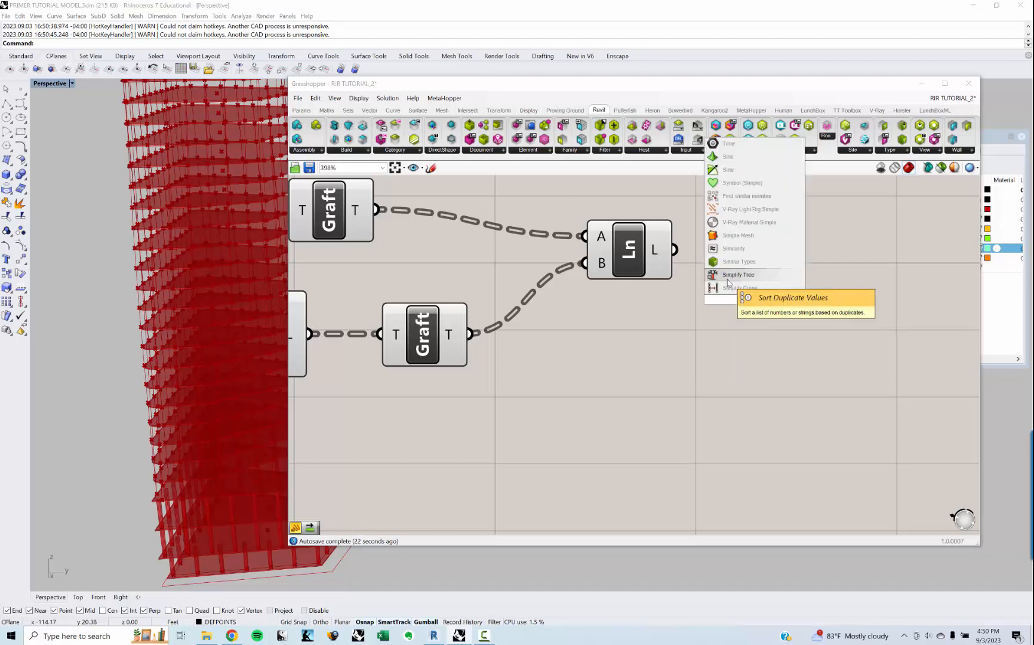
click(727, 277)
drag(675, 249, 709, 278)
drag(776, 304, 787, 288)
mouse_move(787, 288)
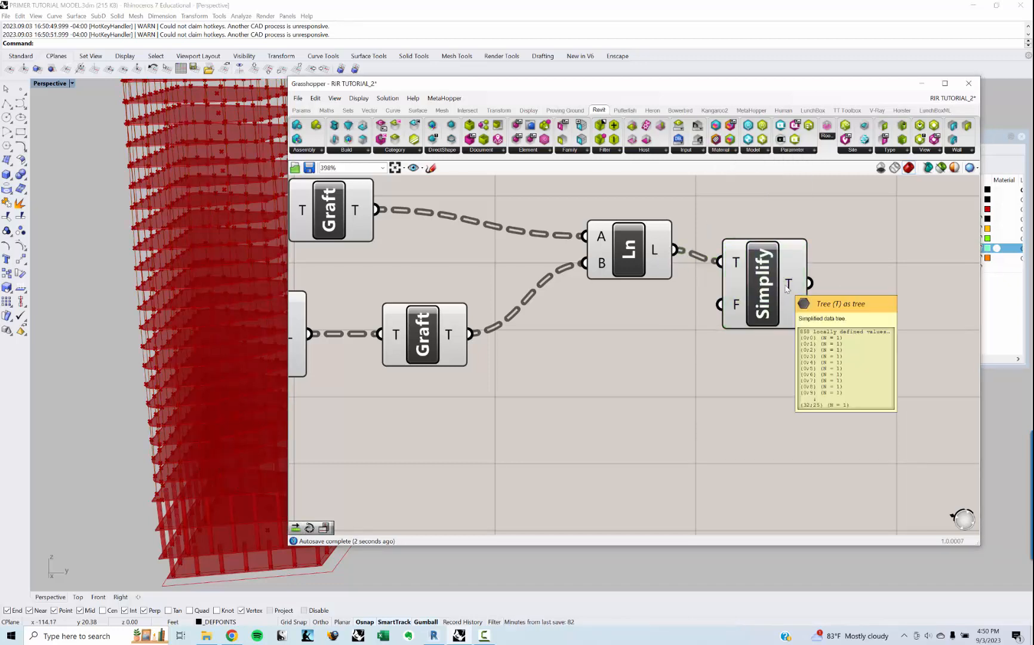
Delete both Graft components and wire the Point parameter to Line's A input and Shift List's output to its B input
scroll(726, 295, down, 2)
right_drag(623, 305, 644, 344)
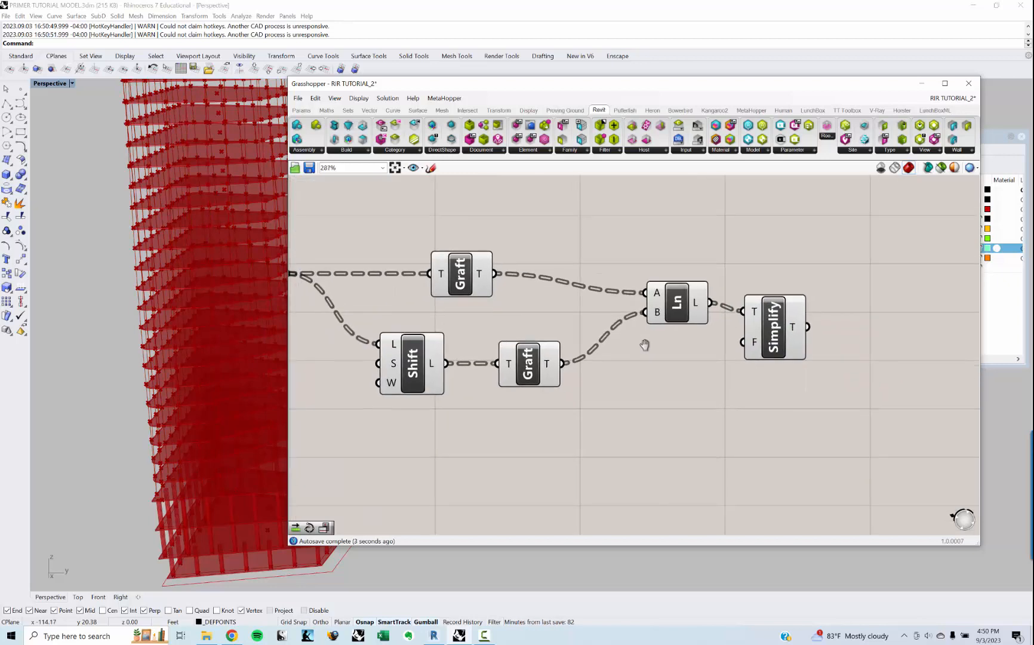
right_drag(456, 284, 500, 309)
click(556, 374)
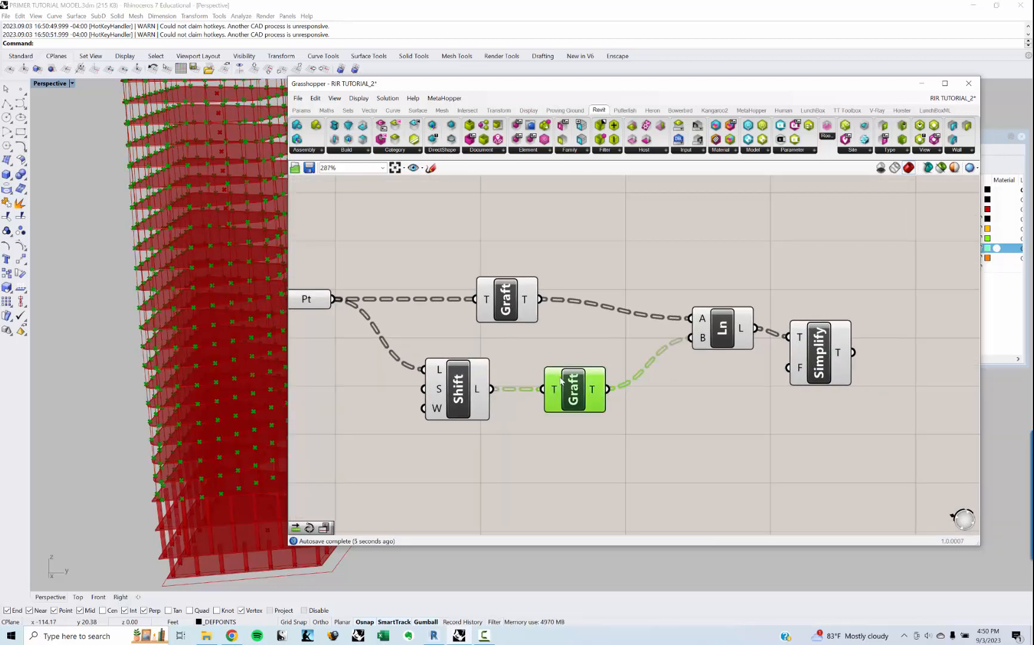
shift+click(506, 299)
key(Delete)
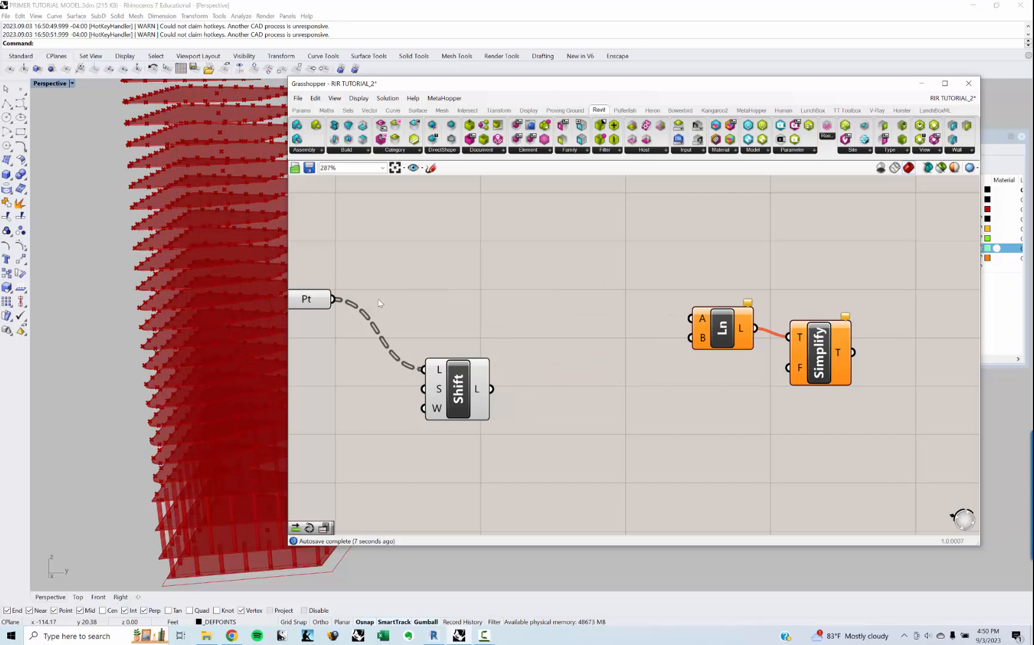
drag(334, 299, 691, 319)
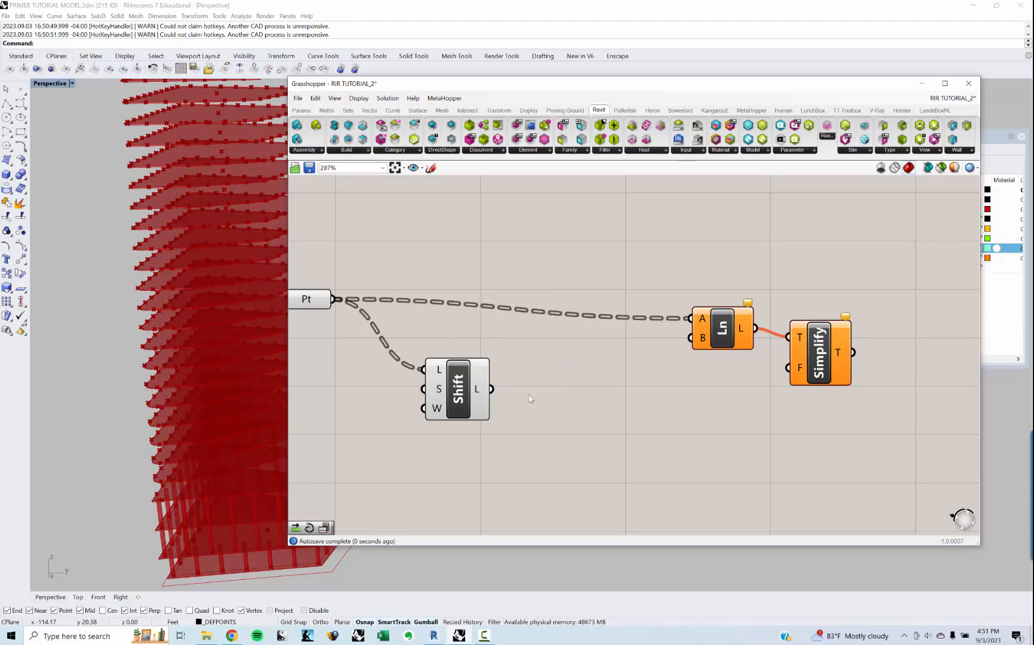
drag(491, 389, 691, 338)
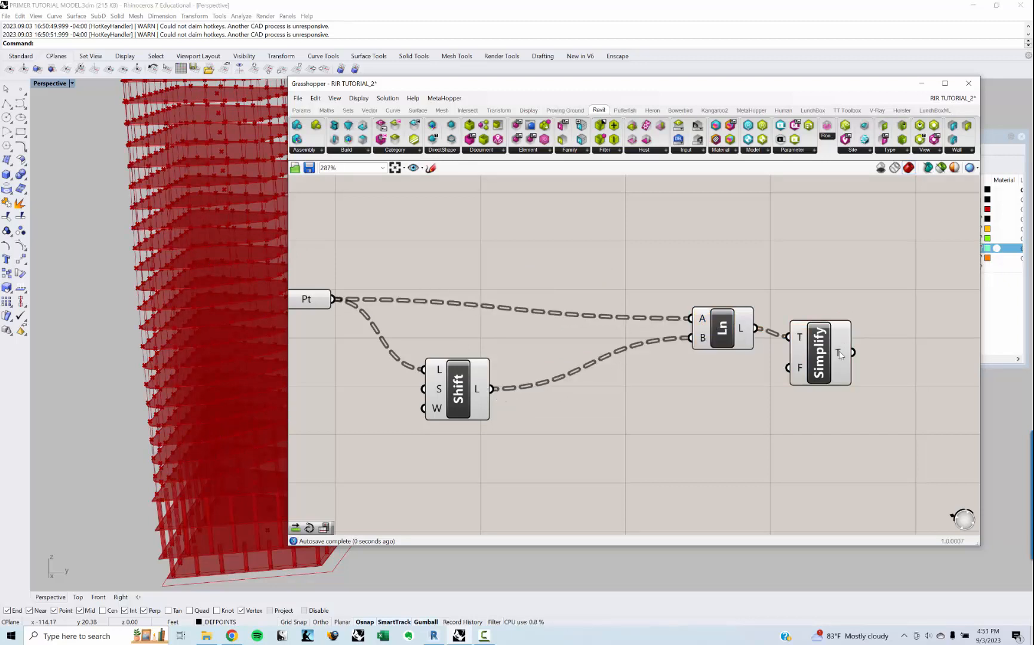
click(829, 353)
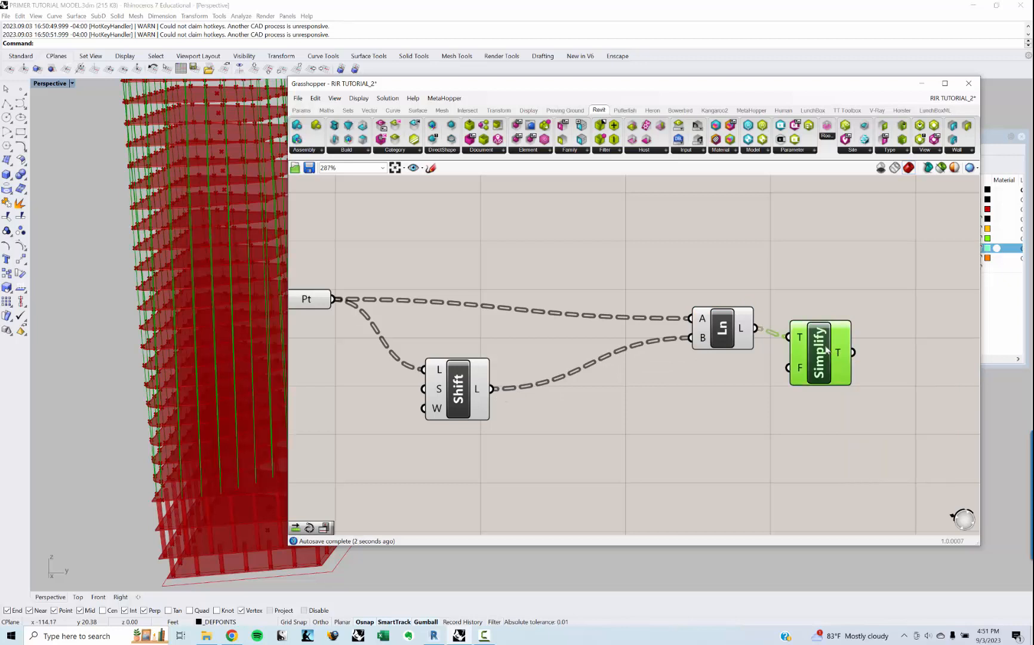
click(610, 365)
Add a Split List component after Simplify Tree and connect the simplified tree output to its L input
scroll(609, 365, up, 4)
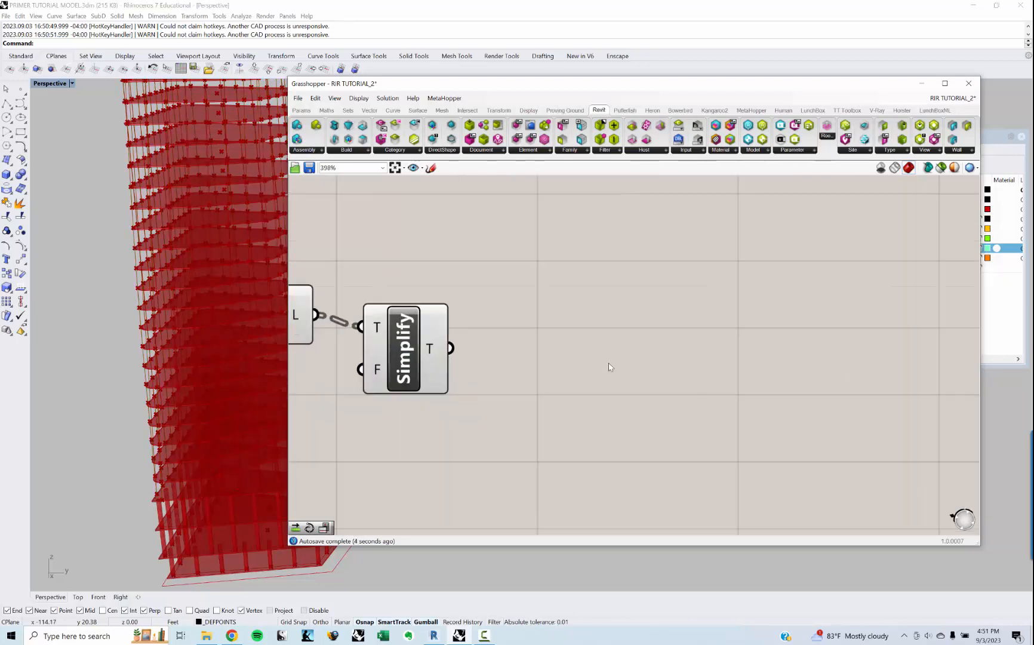
double_click(612, 361)
text(SPLIT)
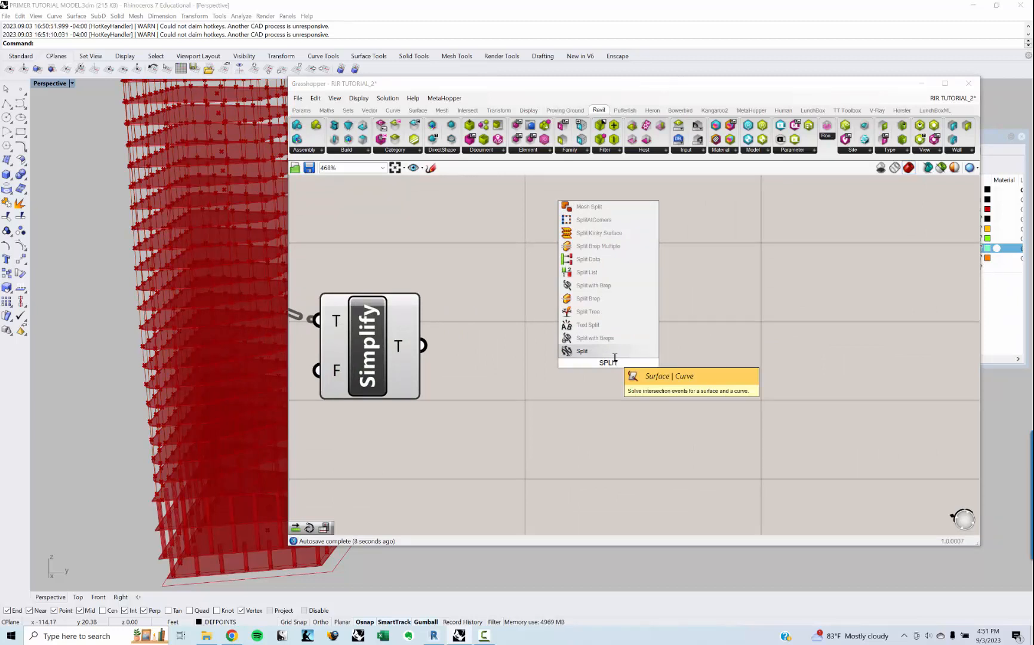
text( LIST)
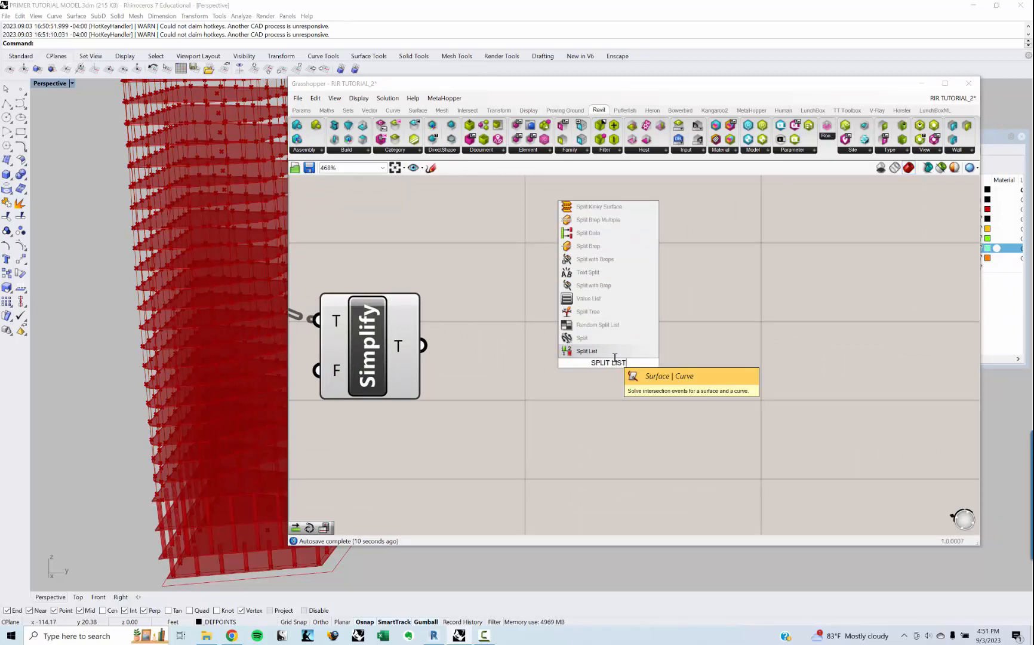
key(Return)
drag(422, 345, 519, 358)
drag(422, 349, 672, 359)
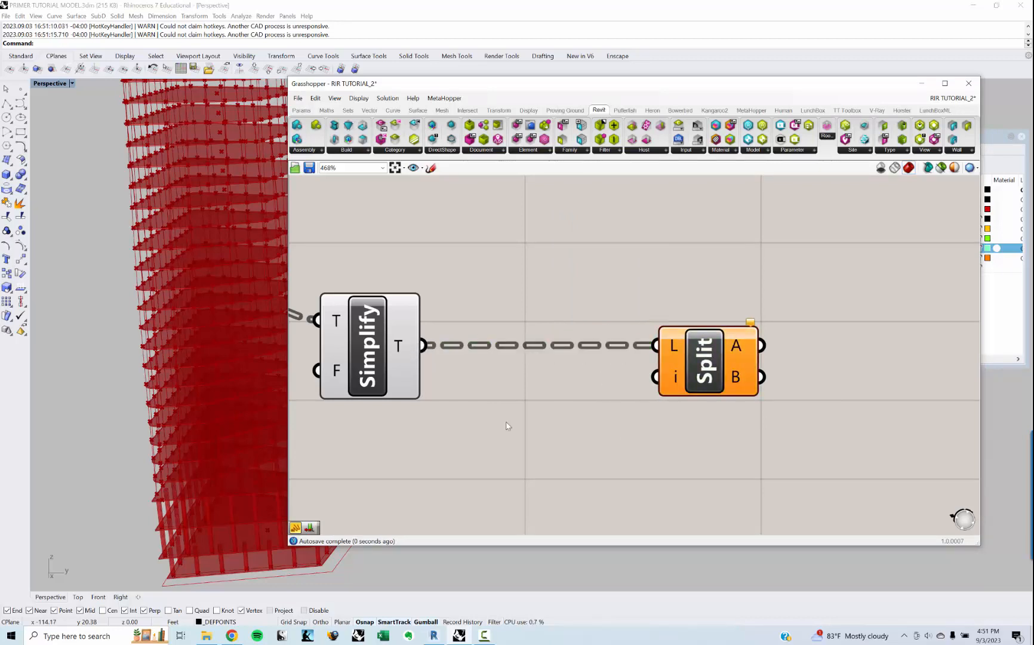
Add a List Length component below the Simplify-to-Split wire and feed it the simplified tree output
double_click(506, 417)
text(LIST)
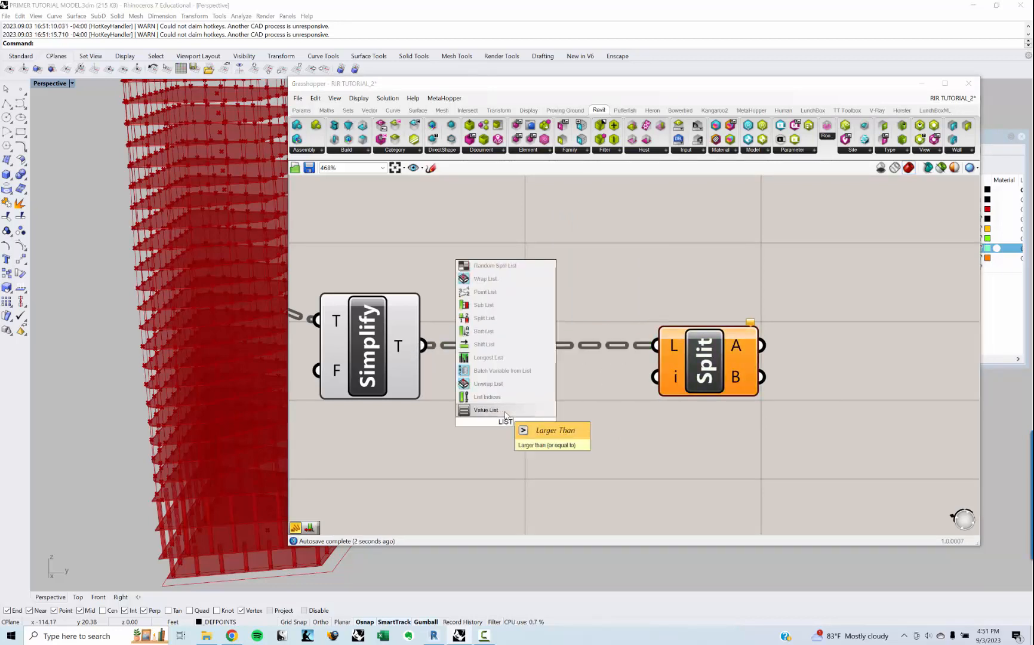
text( LENGTH)
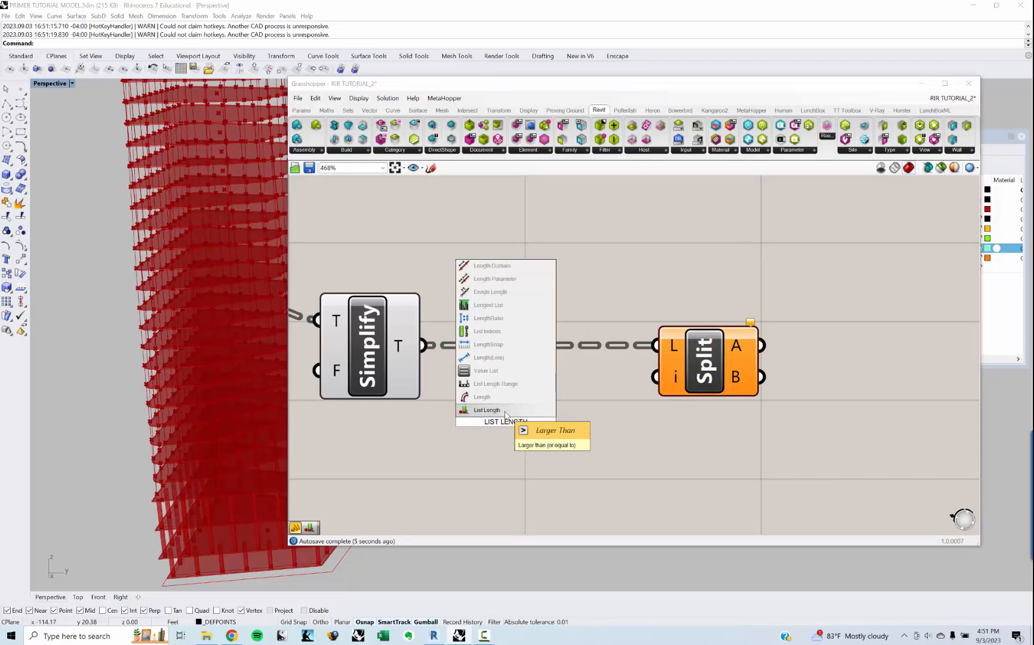
key(Return)
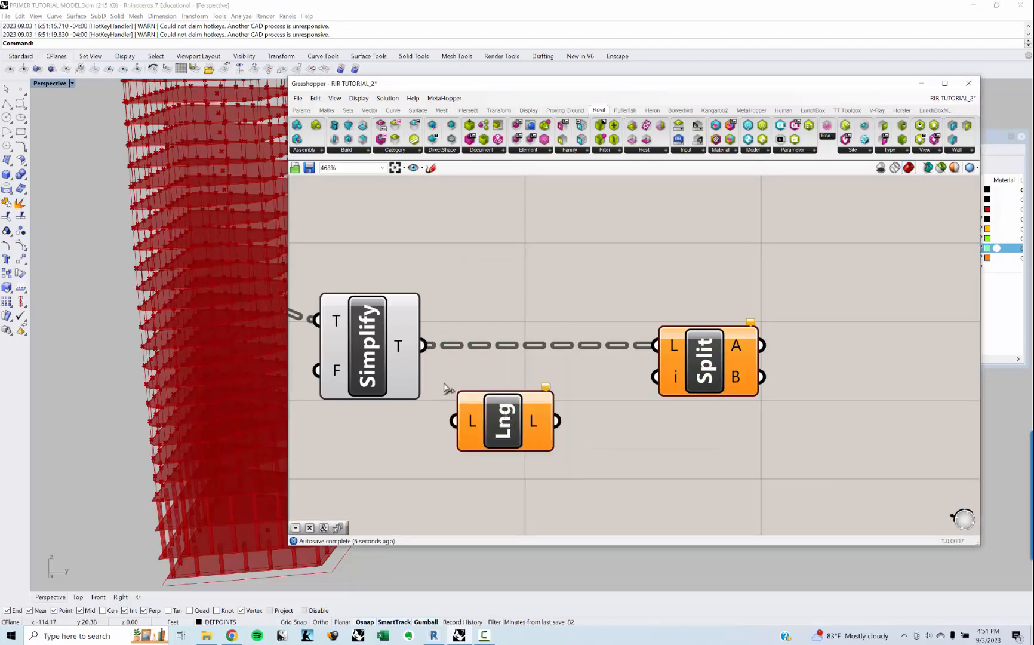
drag(423, 345, 522, 467)
Add a Subtraction component beside List Length and connect the length output to its A input
double_click(681, 455)
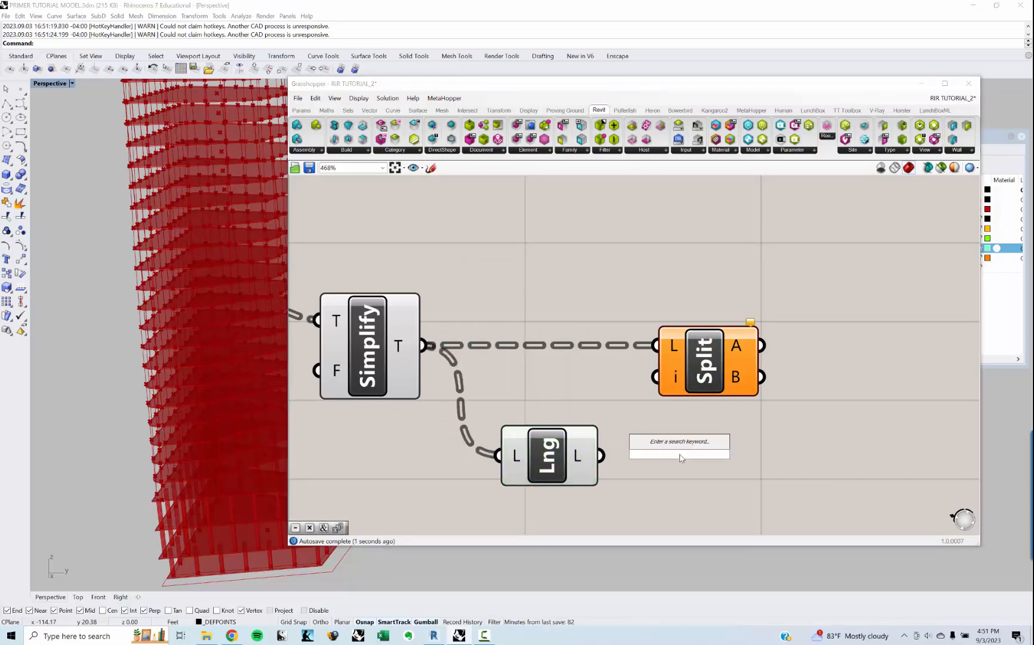
text(SUBTRA)
key(Return)
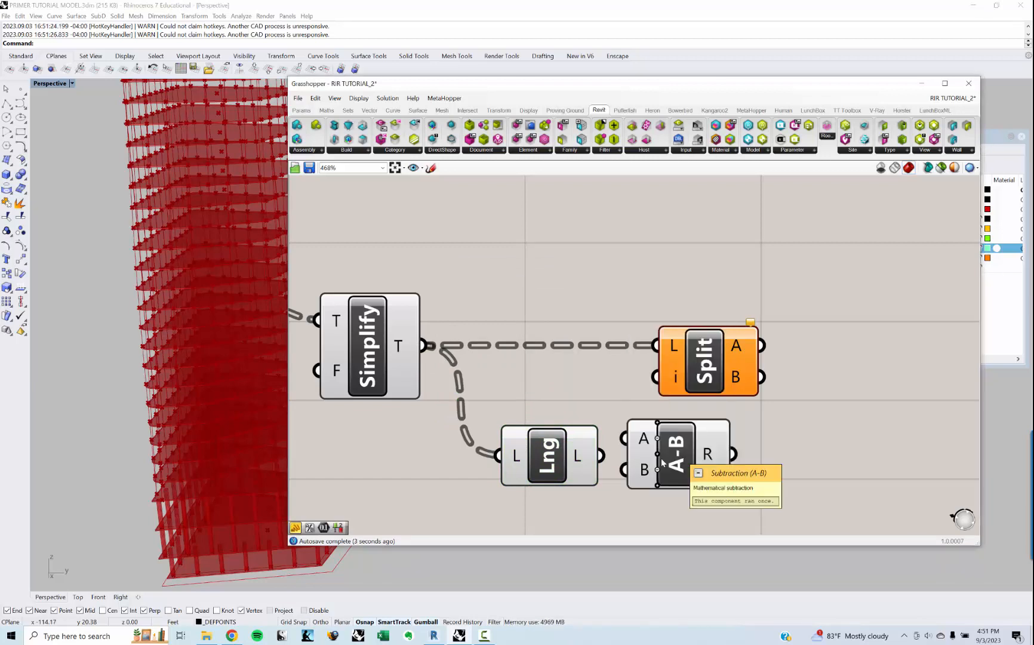
right_drag(547, 386, 543, 340)
drag(545, 420, 620, 392)
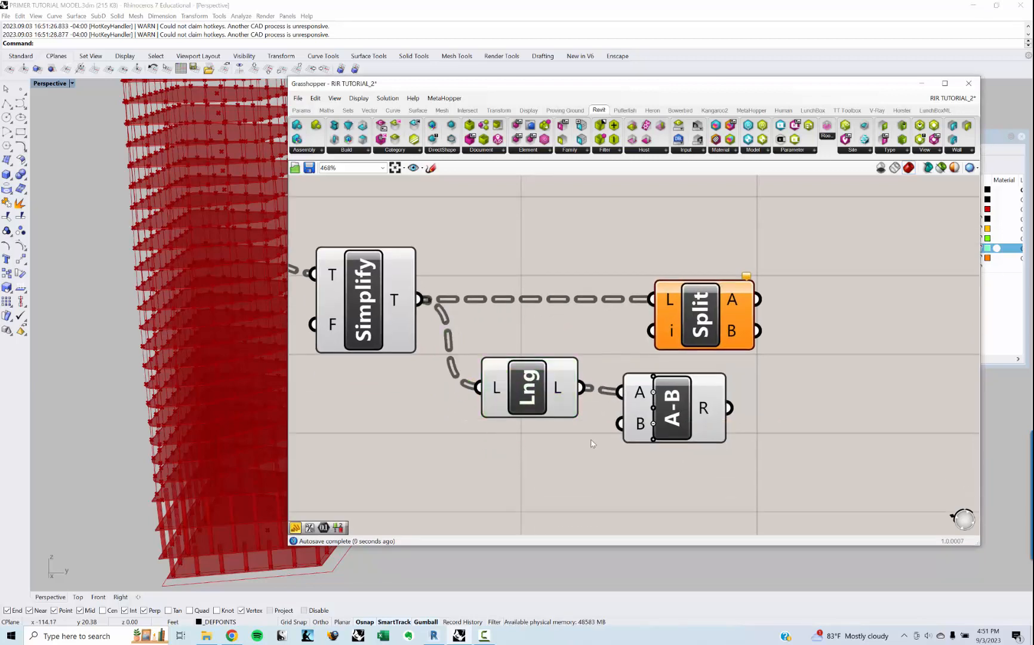
Add a panel holding the value 1 below List Length and connect it to Subtraction's B input
double_click(526, 464)
text(PANE)
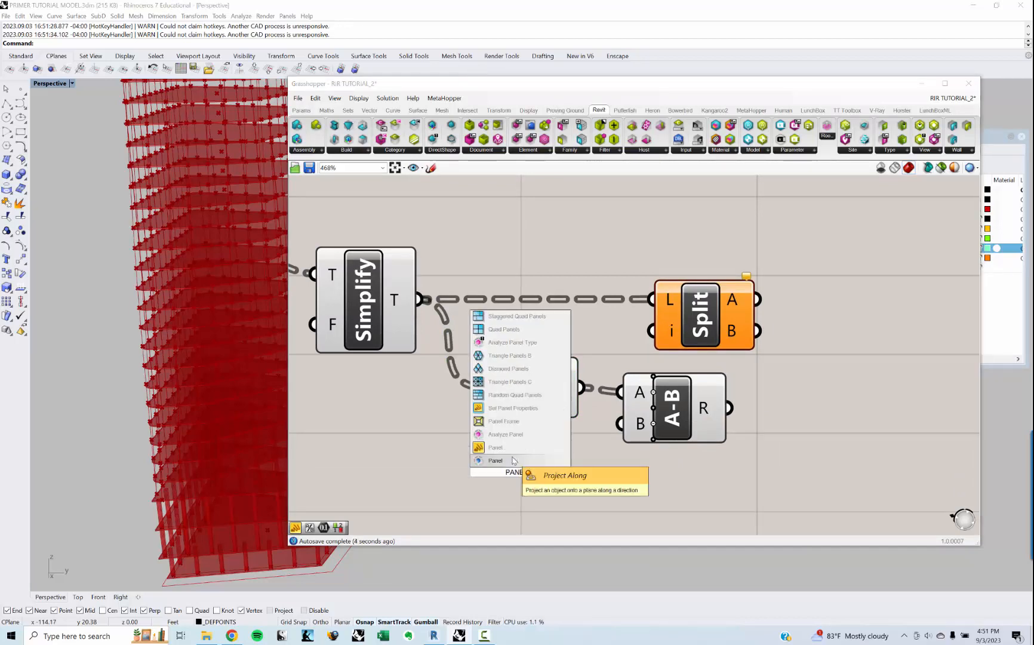
click(512, 460)
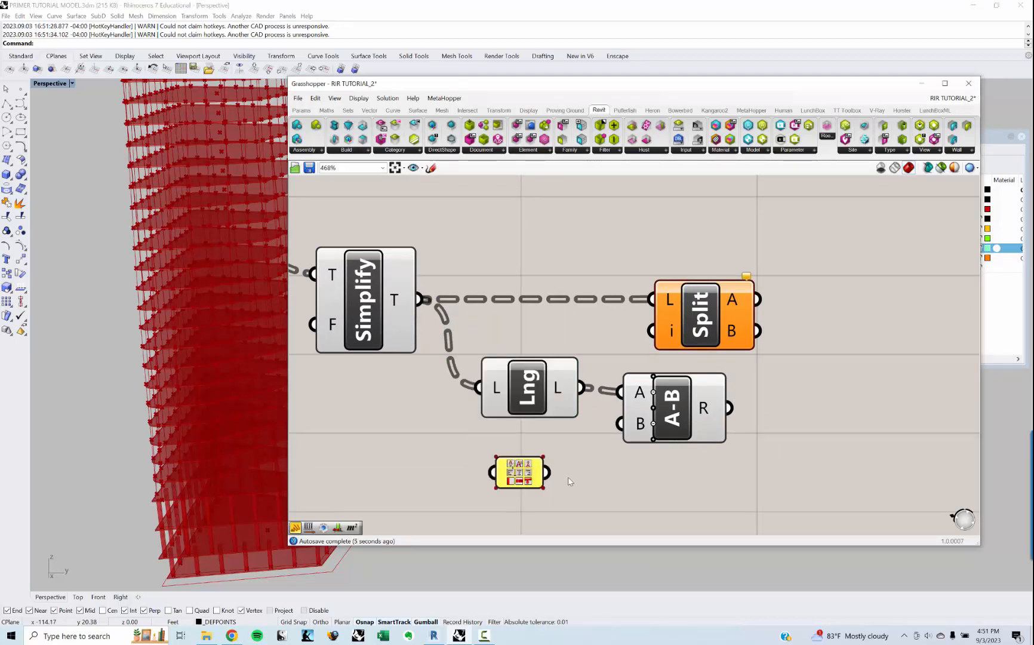
drag(546, 472, 621, 423)
Move Split List farther along the canvas and connect Subtraction's R output to its i input
drag(702, 302, 867, 307)
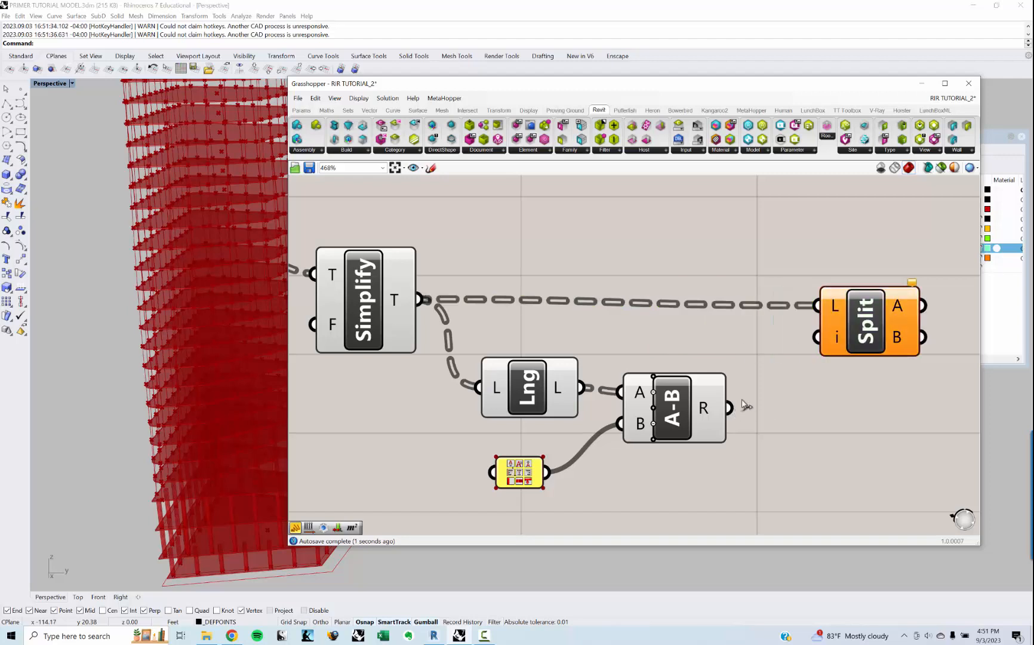
drag(729, 407, 817, 337)
right_drag(922, 314, 675, 325)
mouse_move(649, 317)
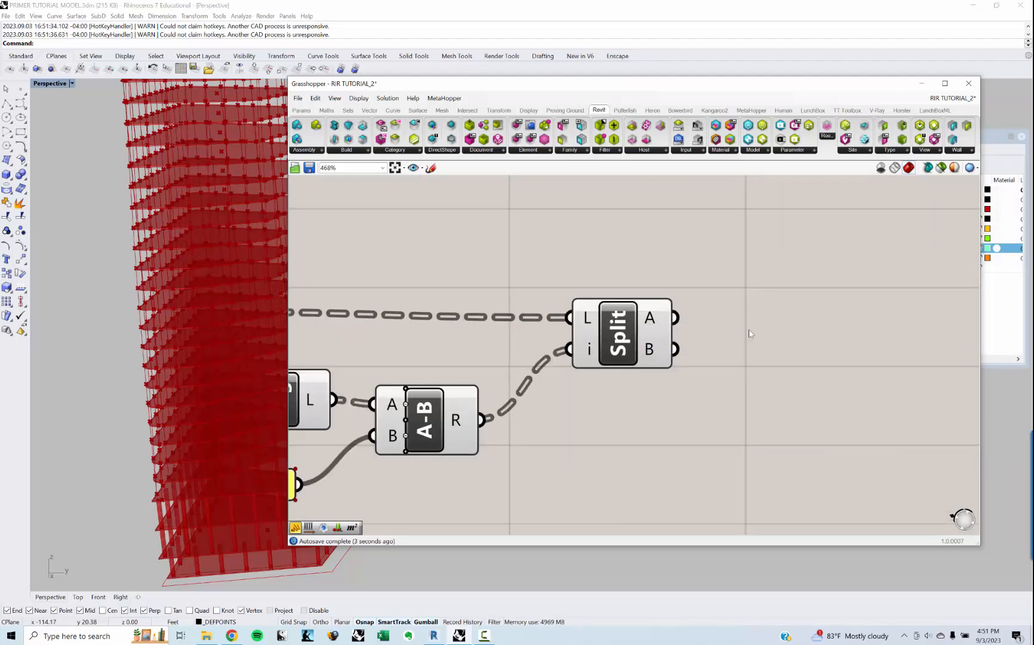
Add a Curve parameter after Split List and connect the A output to it
double_click(789, 334)
text(cuv)
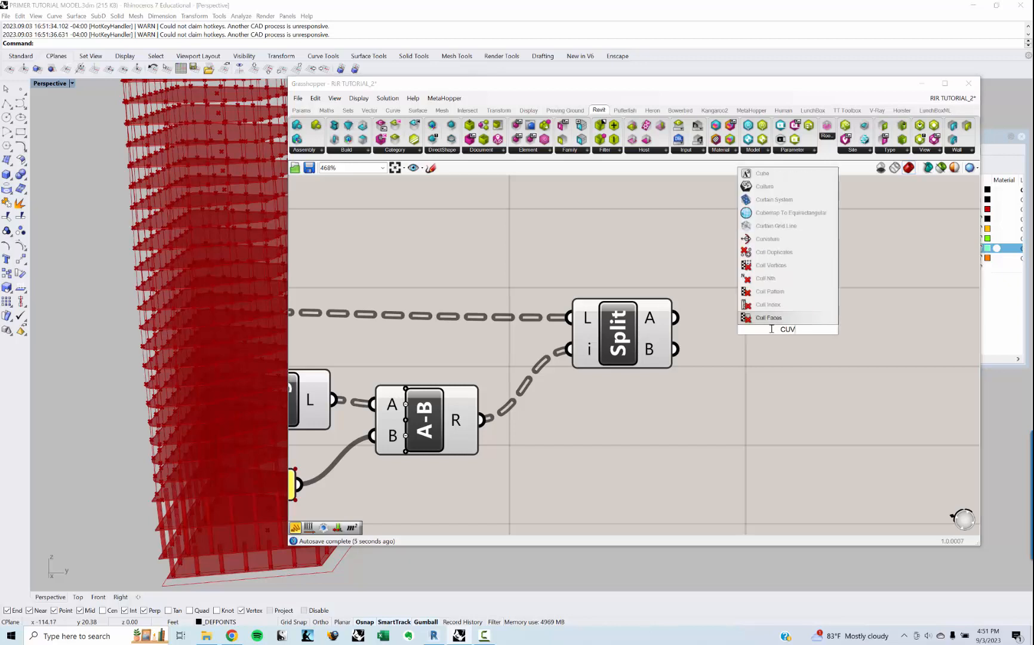
key(BackSpace)
key(BackSpace)
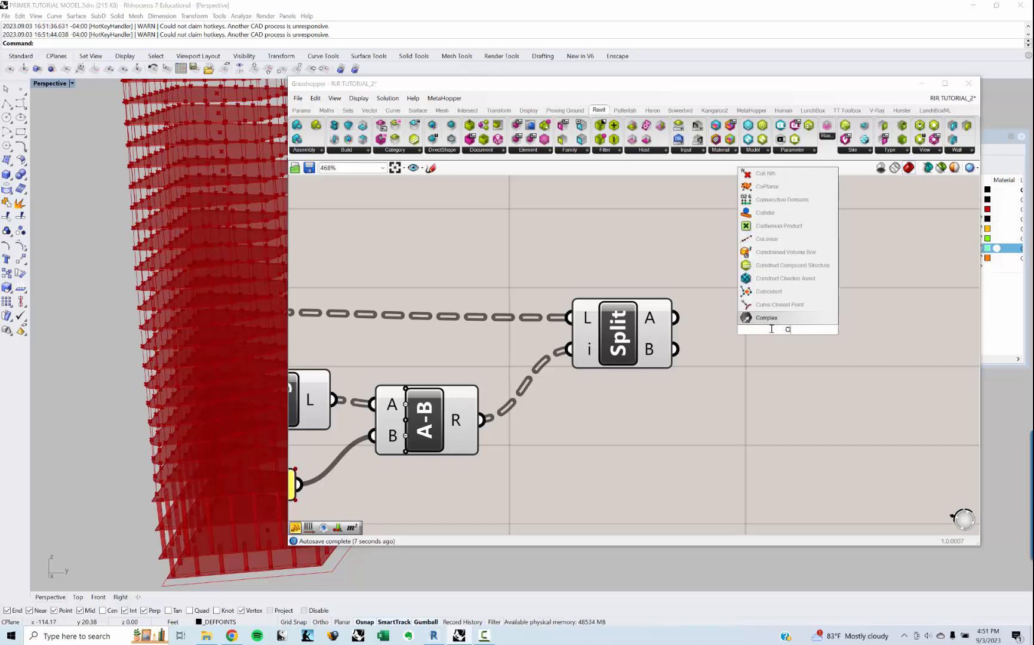
text(urv)
key(Return)
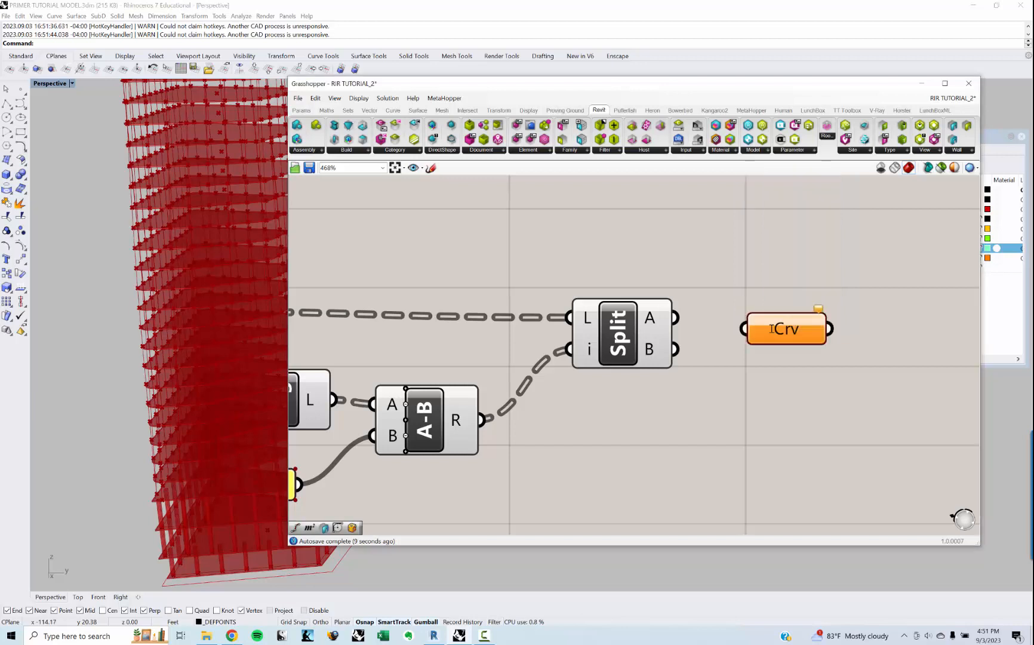
drag(676, 317, 787, 317)
scroll(789, 331, down, 2)
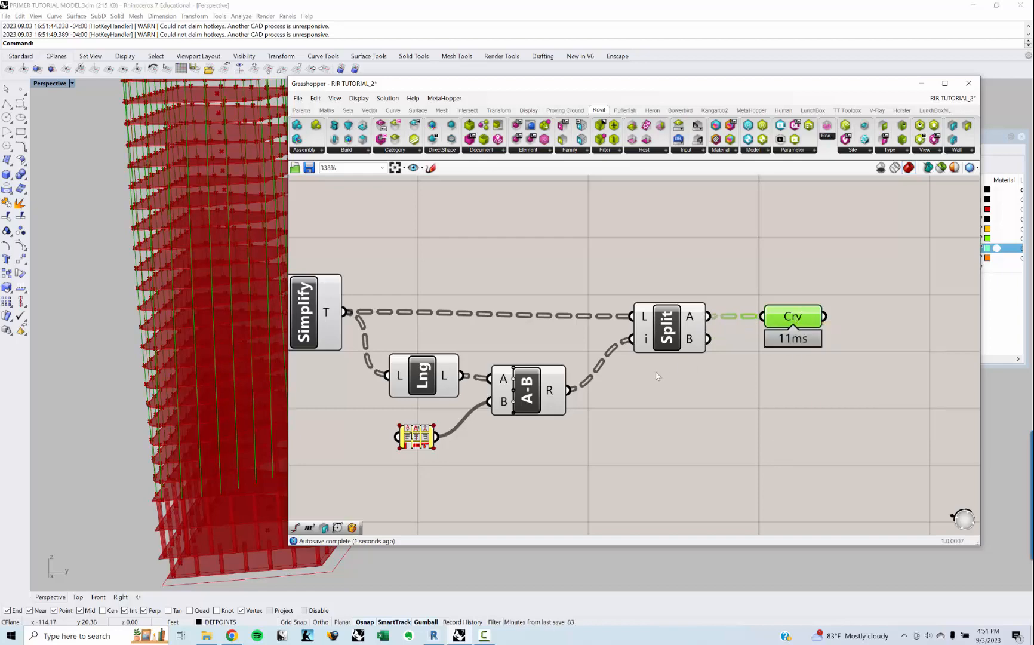
Turn off the preview of the Line, Simplify Tree, List Length, Subtraction and Split List components
scroll(654, 373, down, 2)
drag(692, 453, 328, 272)
right_click(371, 248)
click(409, 264)
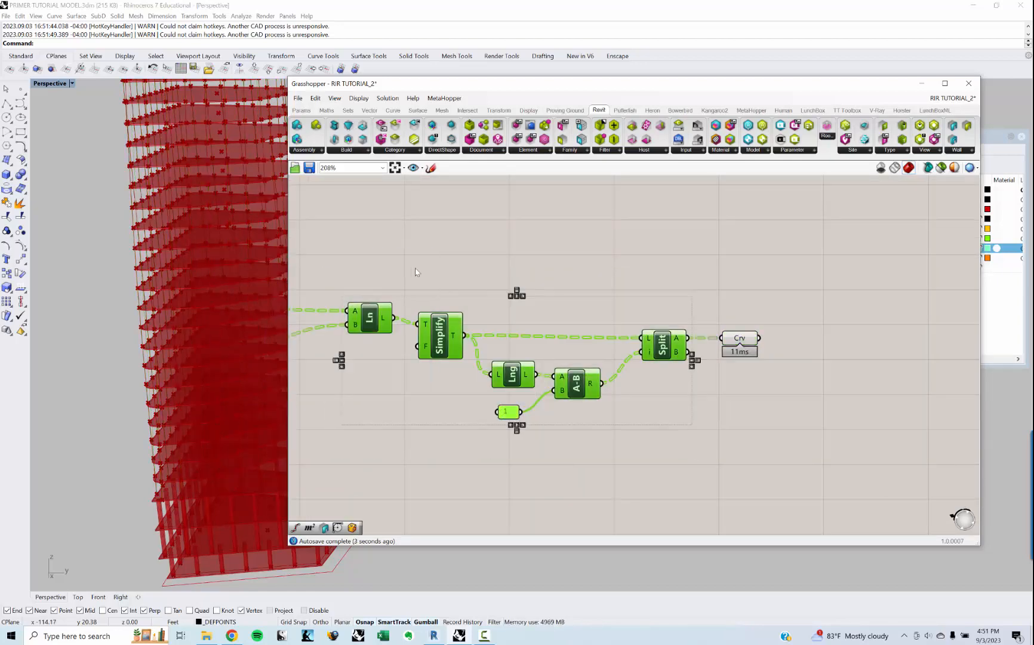
click(563, 292)
Select the final Curve parameter and examine its lines between the floors from around the tower
right_drag(697, 340, 671, 343)
scroll(671, 342, up, 3)
click(738, 338)
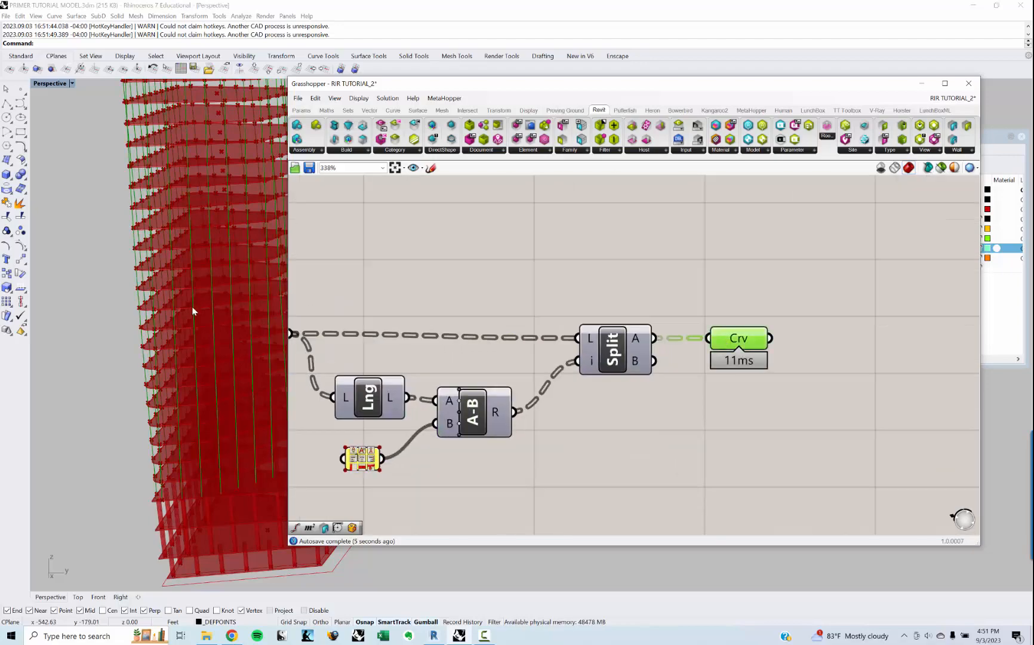
right_drag(192, 306, 180, 357)
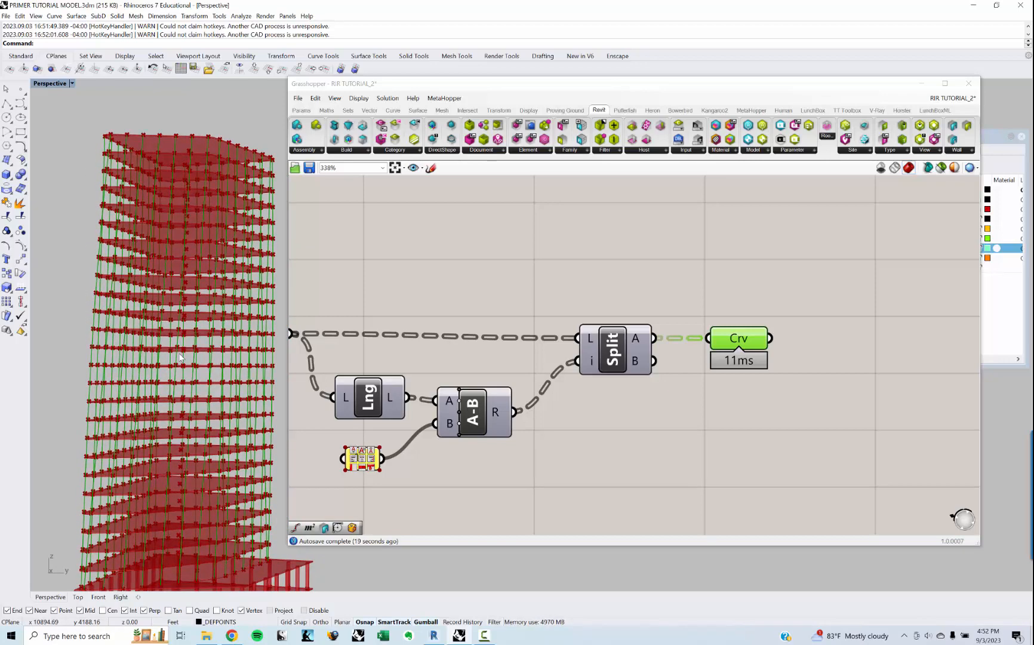
scroll(405, 317, down, 6)
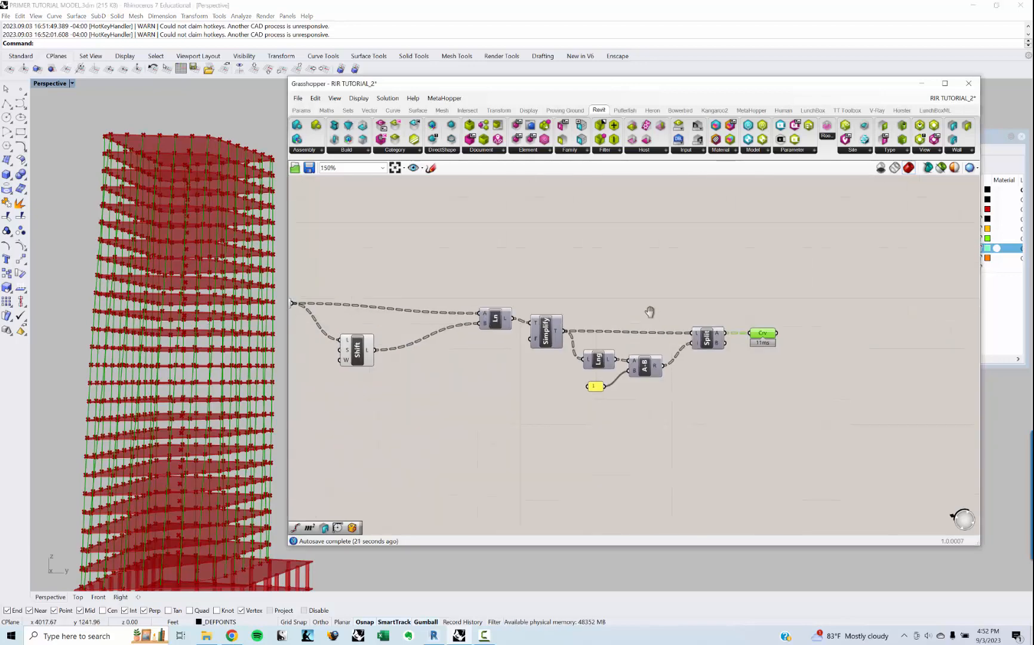
Add an Add Geometry DirectShape component to the canvas, well beyond the final Curve parameter
scroll(659, 352, up, 5)
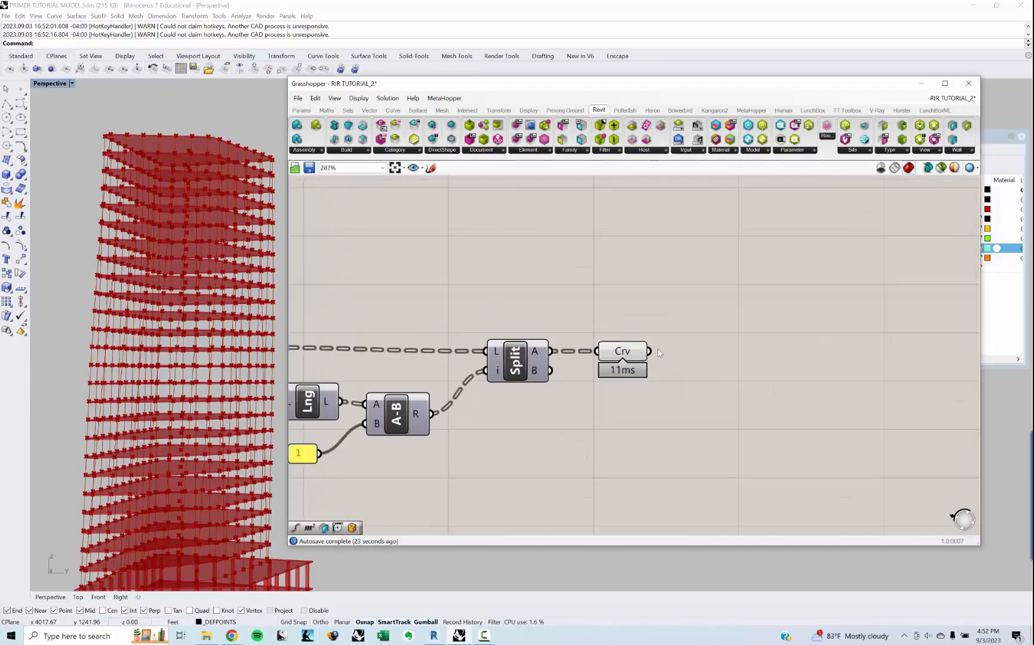
click(629, 355)
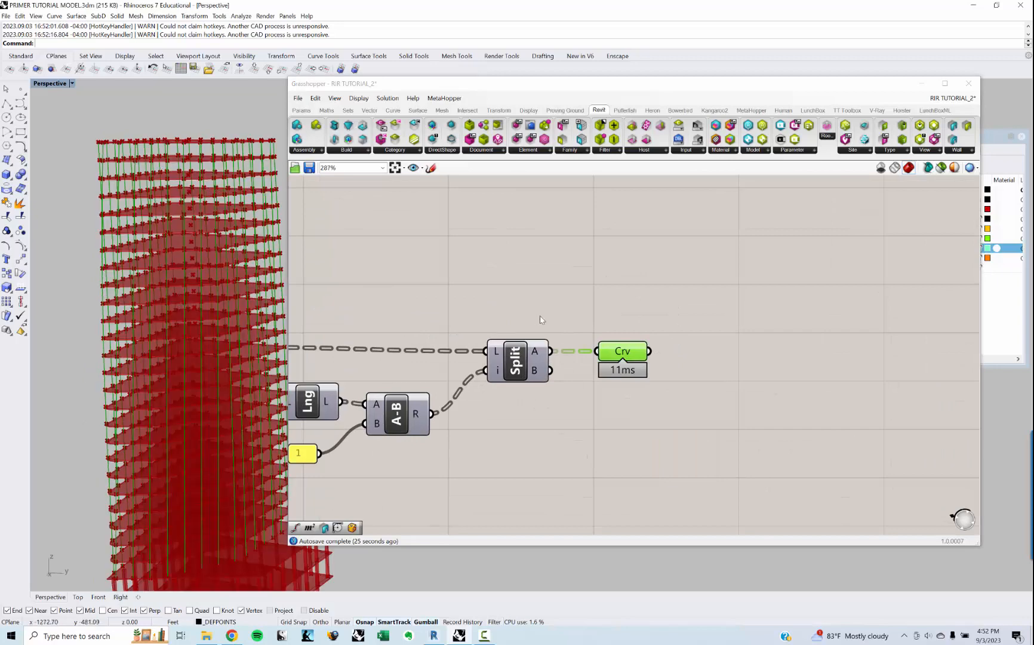
right_drag(533, 308, 506, 285)
double_click(678, 315)
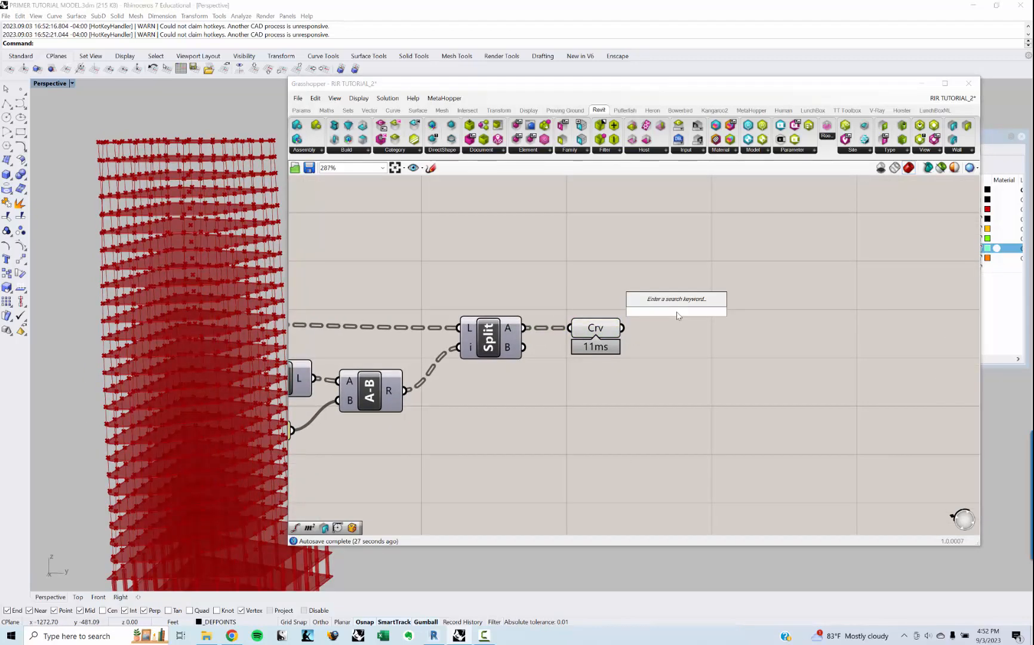
text(GE)
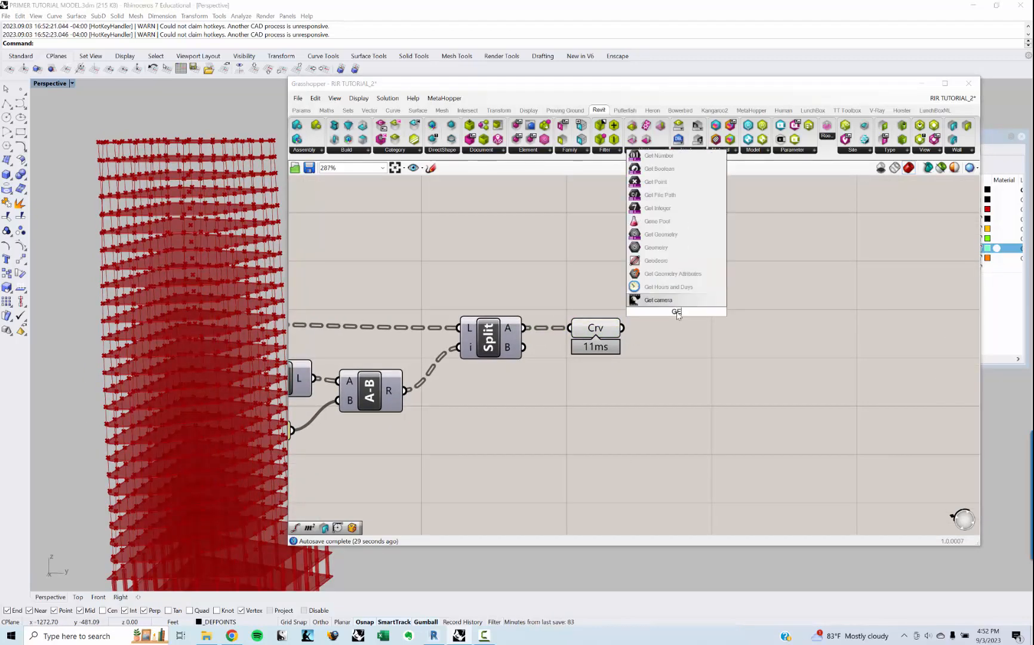
text(O)
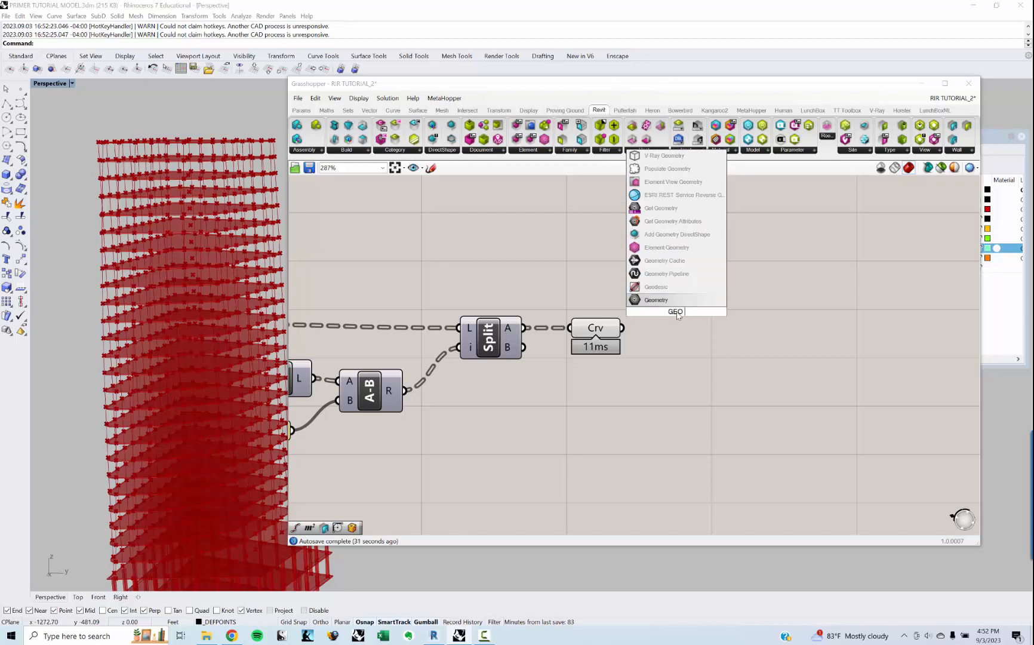
text( DIREC)
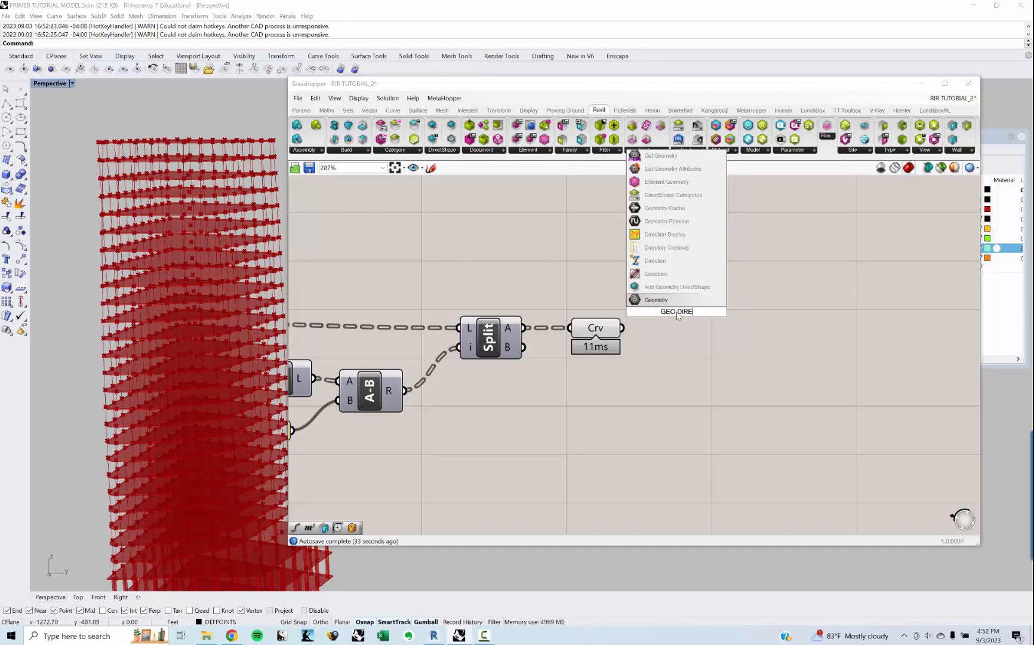
key(Up)
key(Return)
drag(677, 314, 783, 313)
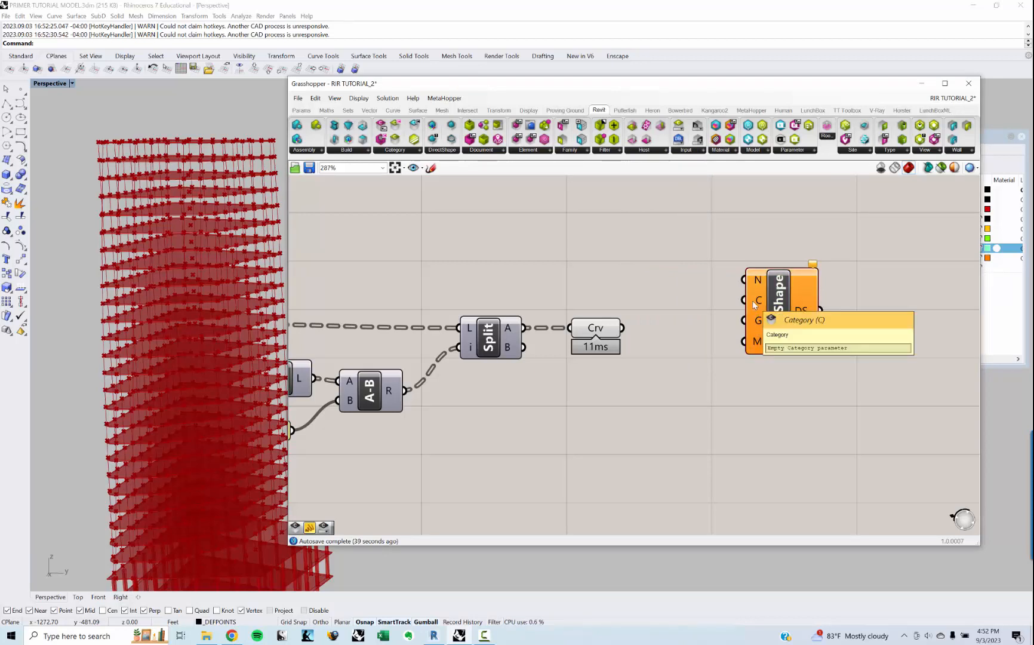
right_drag(600, 392, 572, 380)
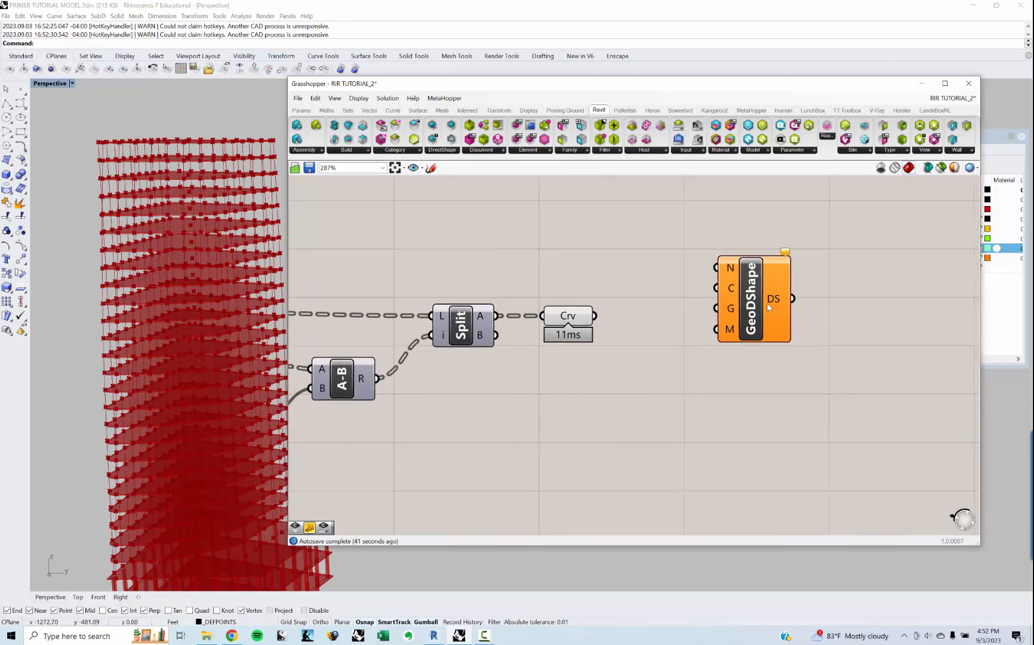
click(749, 304)
Move the Curve parameter closer to Split List, then add a Pipe component and connect the Curve output to its C input
click(594, 330)
drag(595, 330, 582, 330)
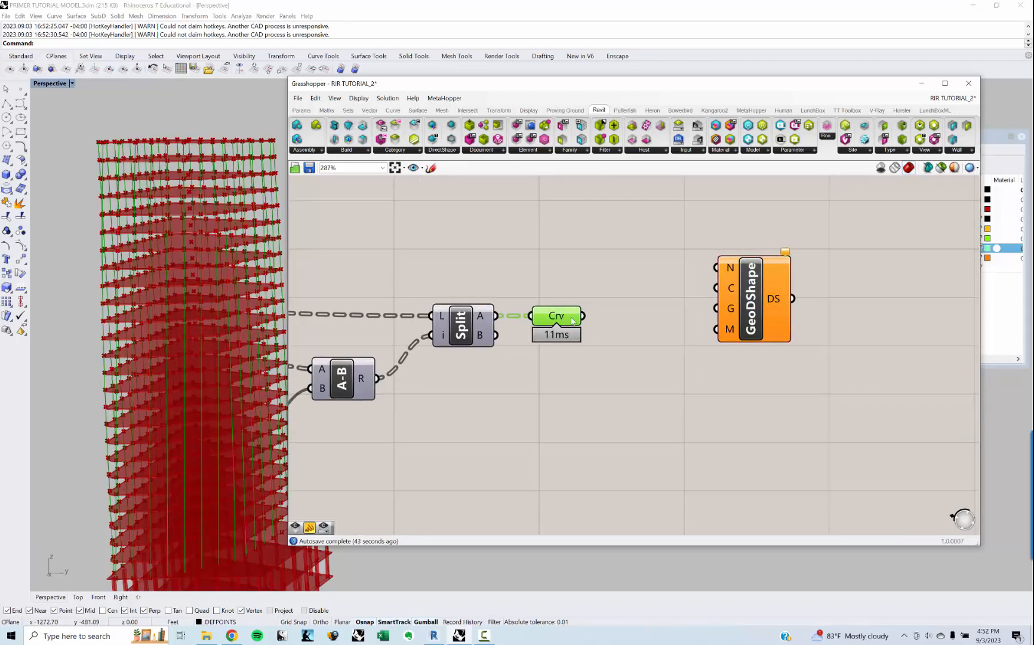
double_click(615, 352)
text(Pi)
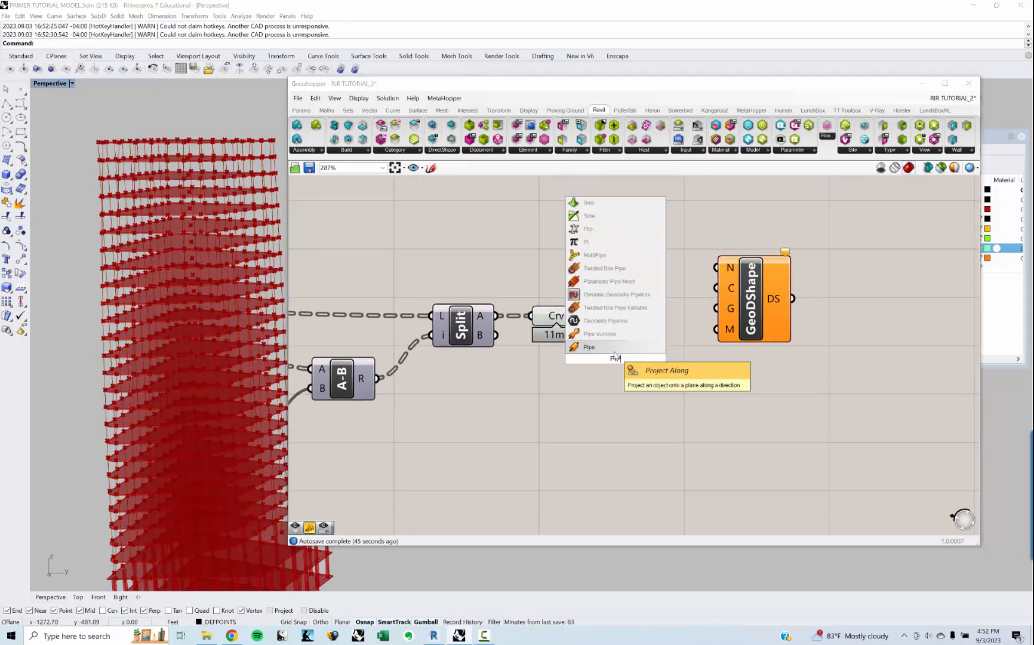
key(Return)
drag(615, 352, 627, 345)
click(559, 300)
drag(583, 315, 596, 330)
drag(609, 370, 627, 382)
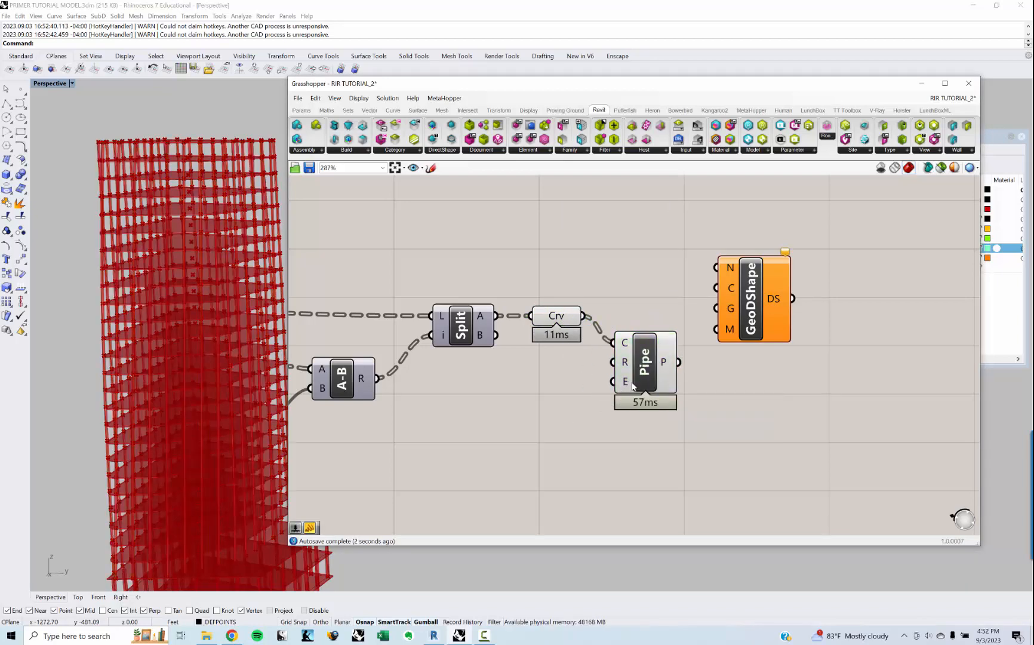
Add a panel containing 1, shrink it and connect it to Pipe's E input for the end caps
double_click(575, 420)
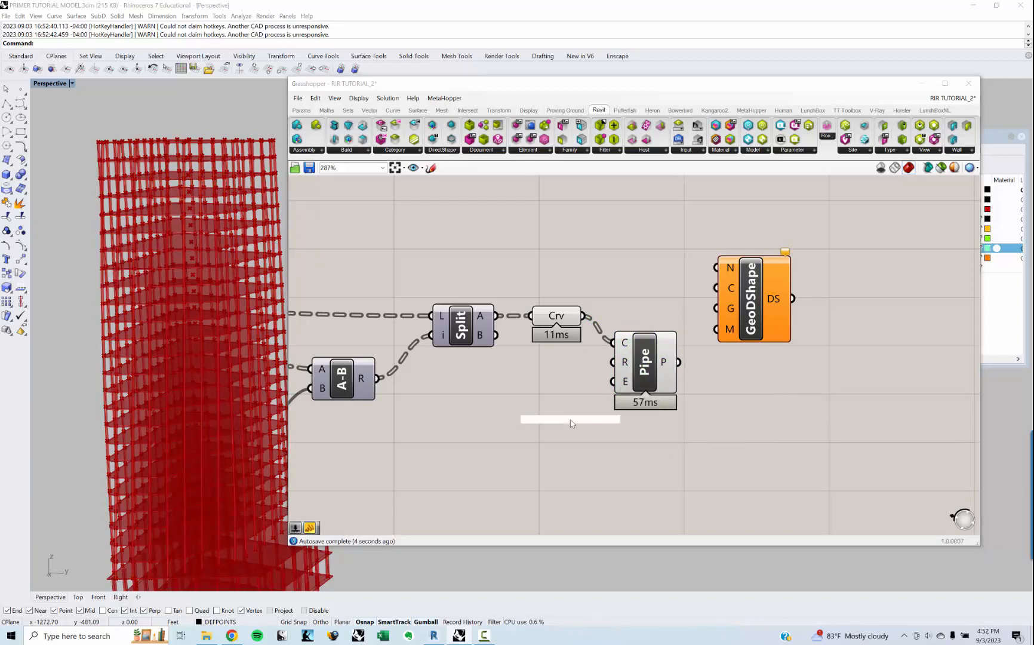
text(panel)
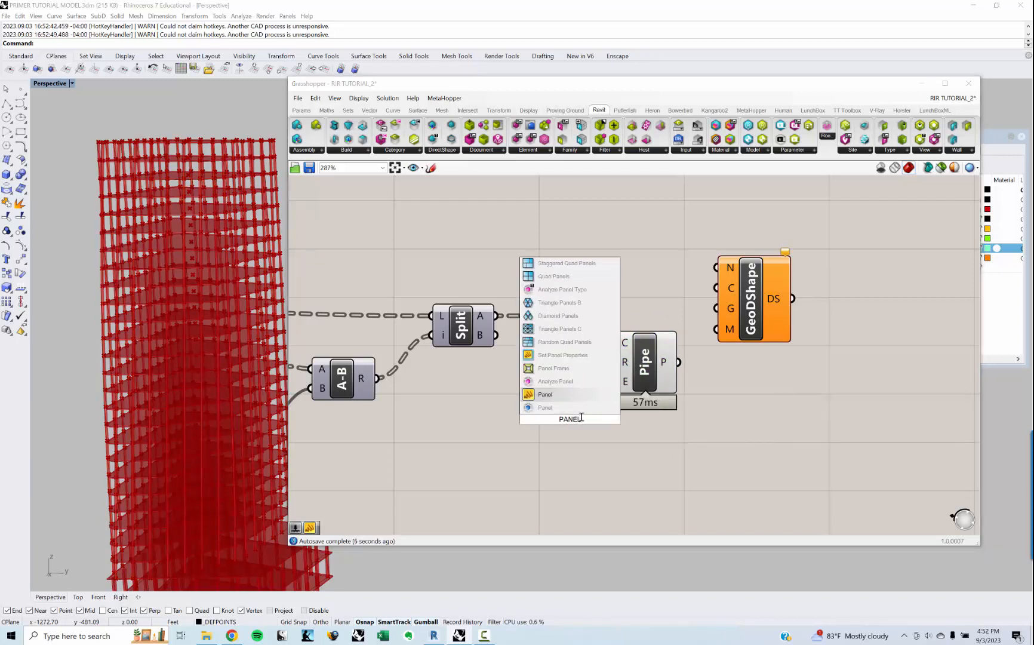
key(Return)
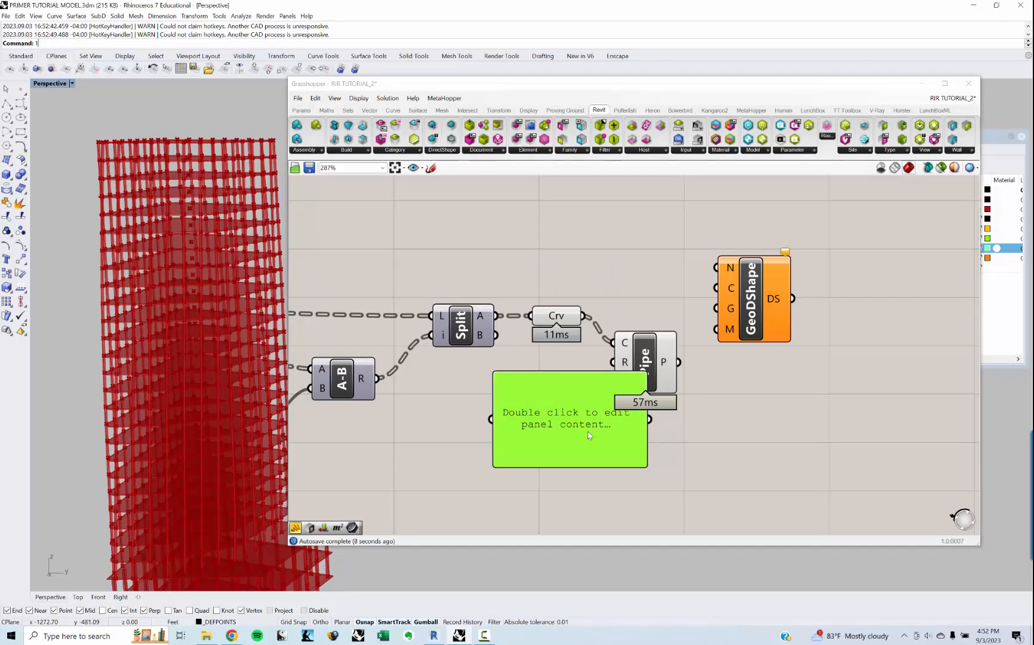
double_click(576, 430)
text(1)
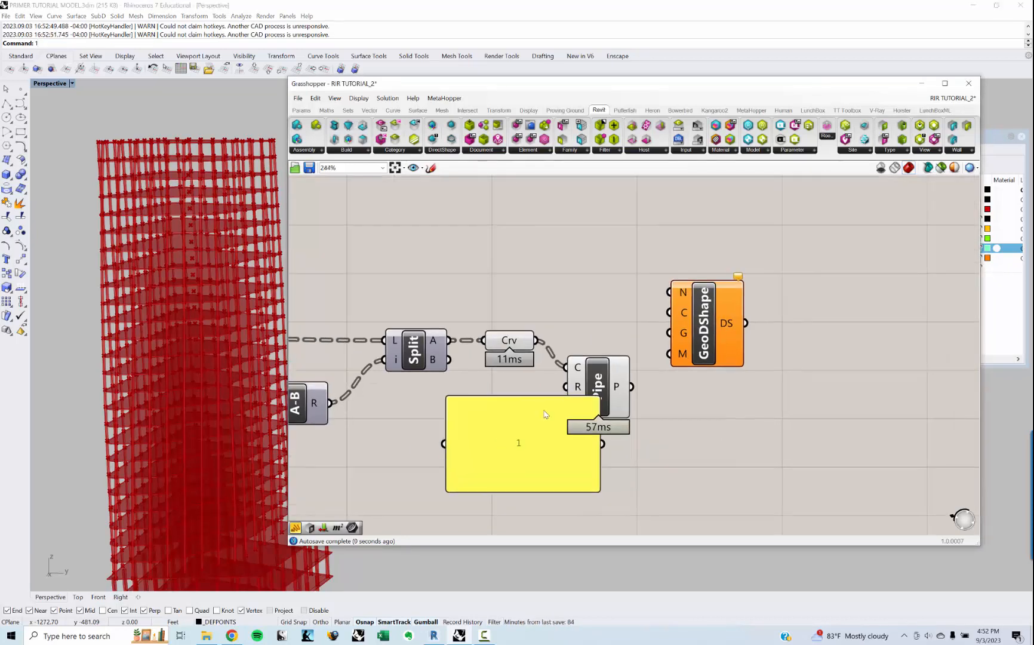
scroll(417, 472, down, 2)
drag(534, 407, 567, 408)
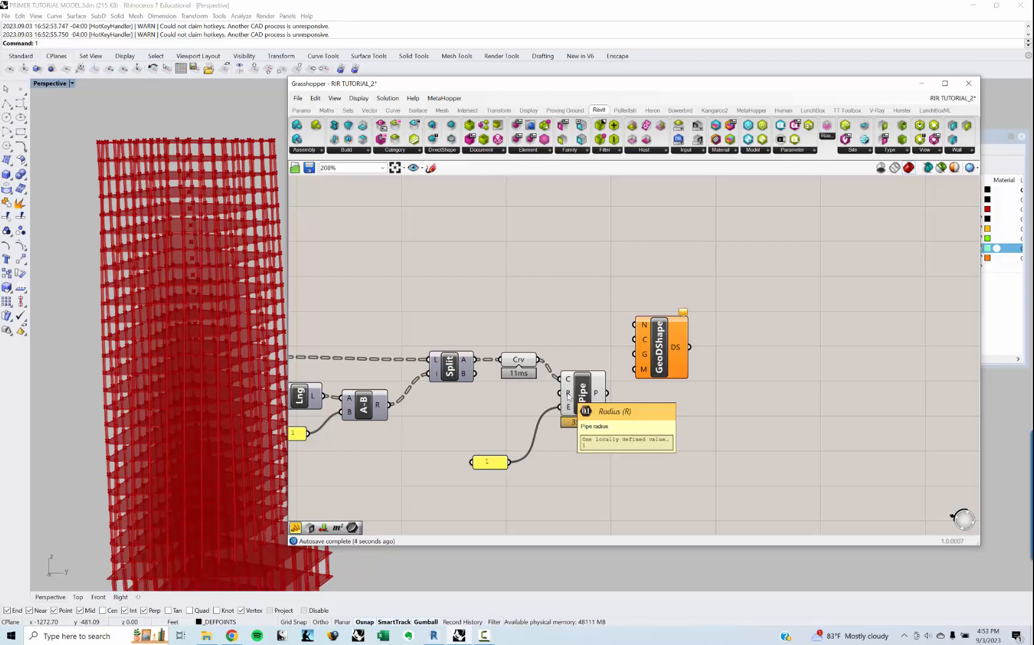
Create a 0.250 number slider and connect it to Pipe's R input
double_click(492, 408)
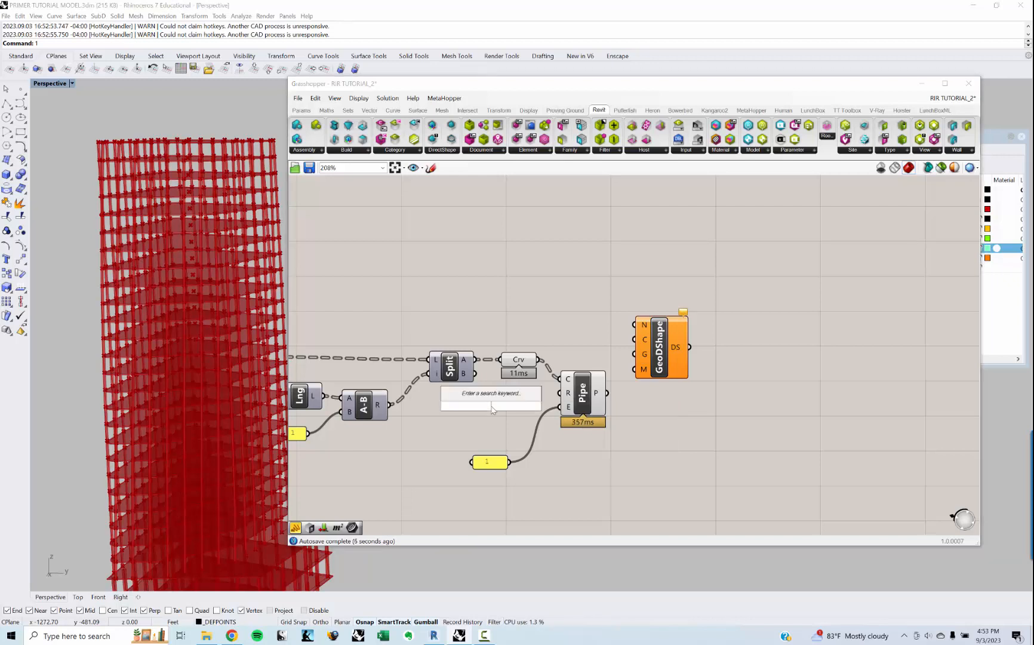
text(0.250)
key(Return)
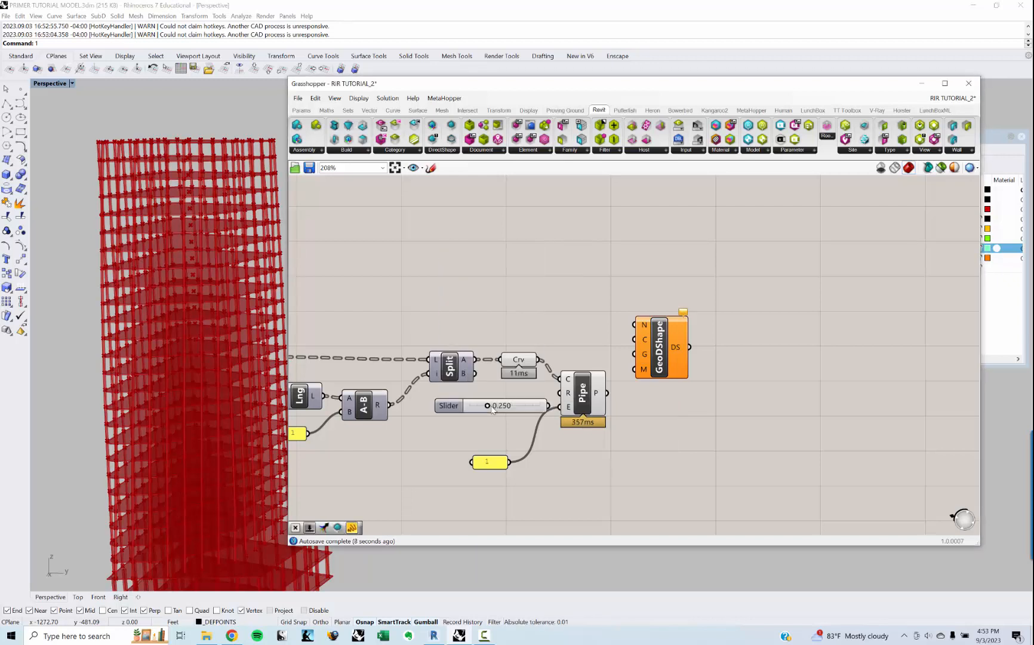
drag(550, 407, 560, 393)
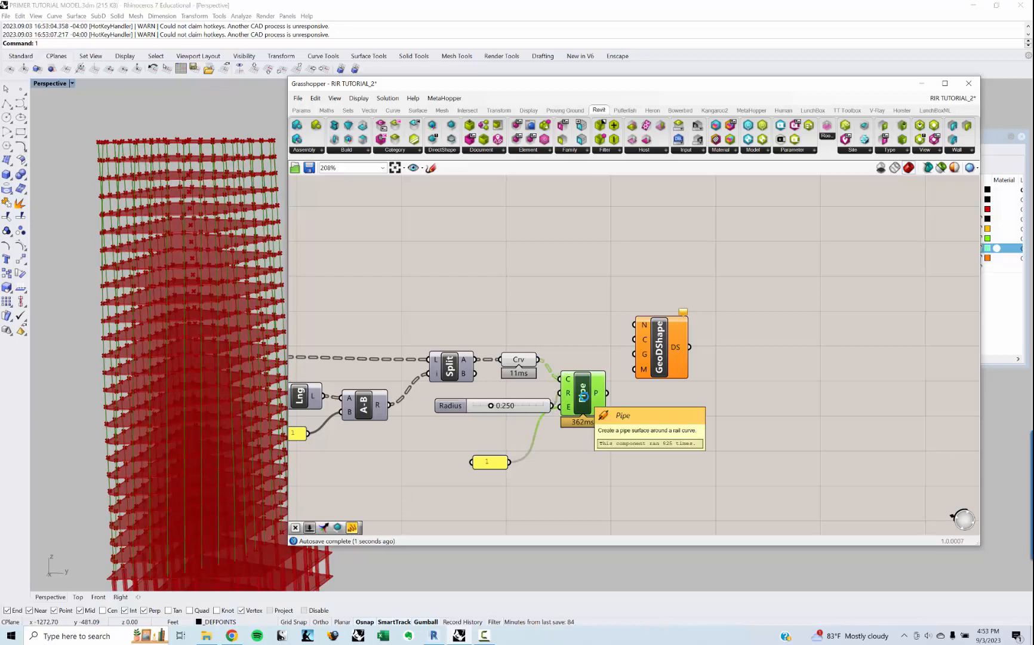
Check the pipe thickness up close on the tower and set the Radius slider to 0.500
right_drag(191, 334, 152, 317)
scroll(152, 316, up, 8)
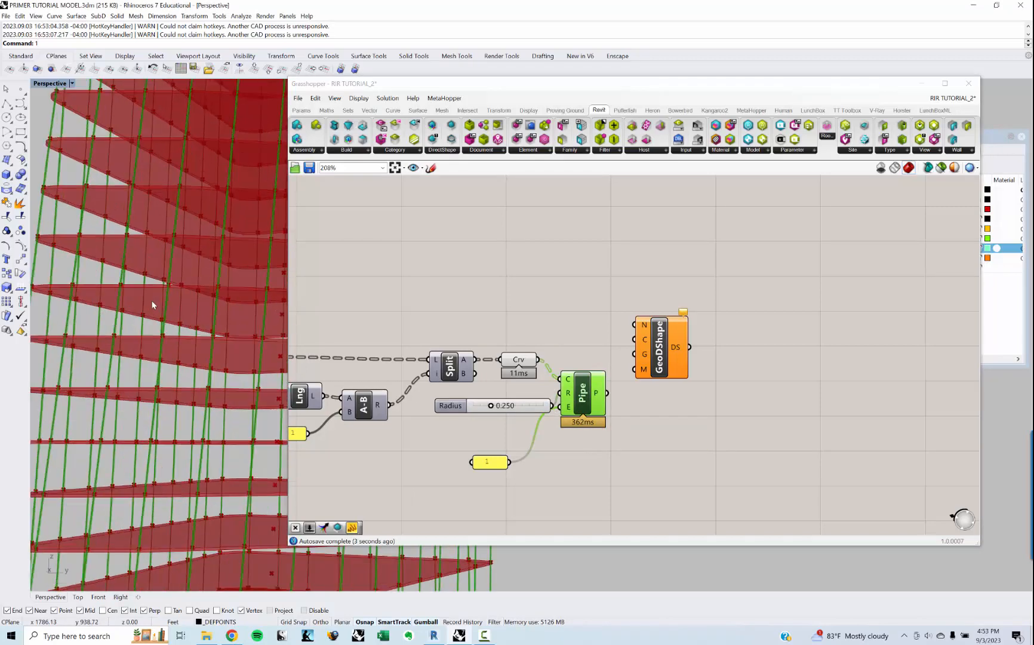
double_click(517, 407)
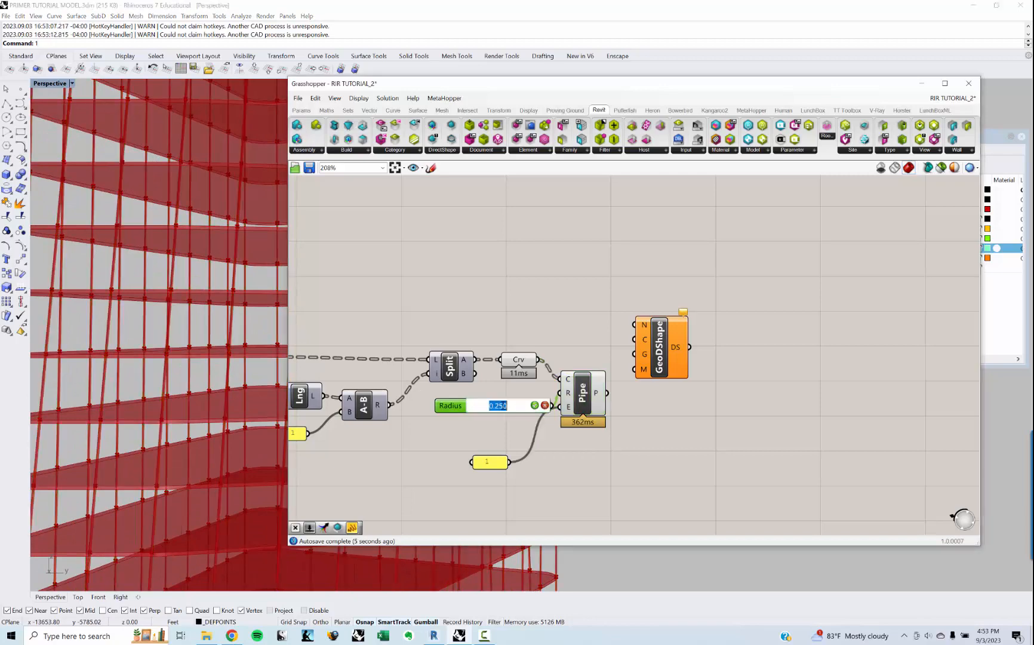
key(BackSpace)
key(Return)
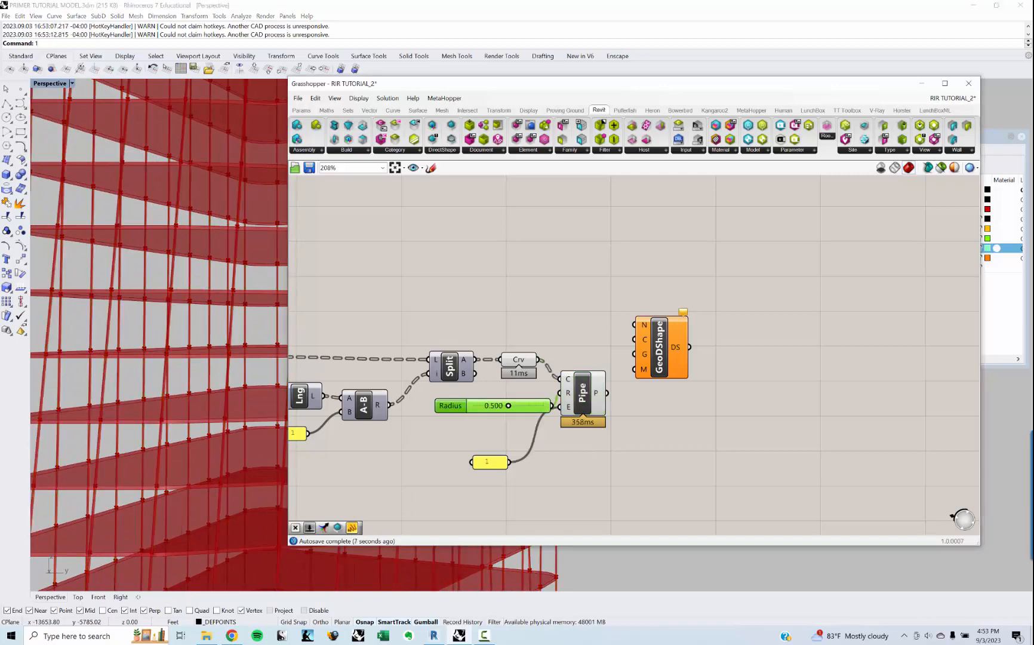
scroll(206, 299, down, 8)
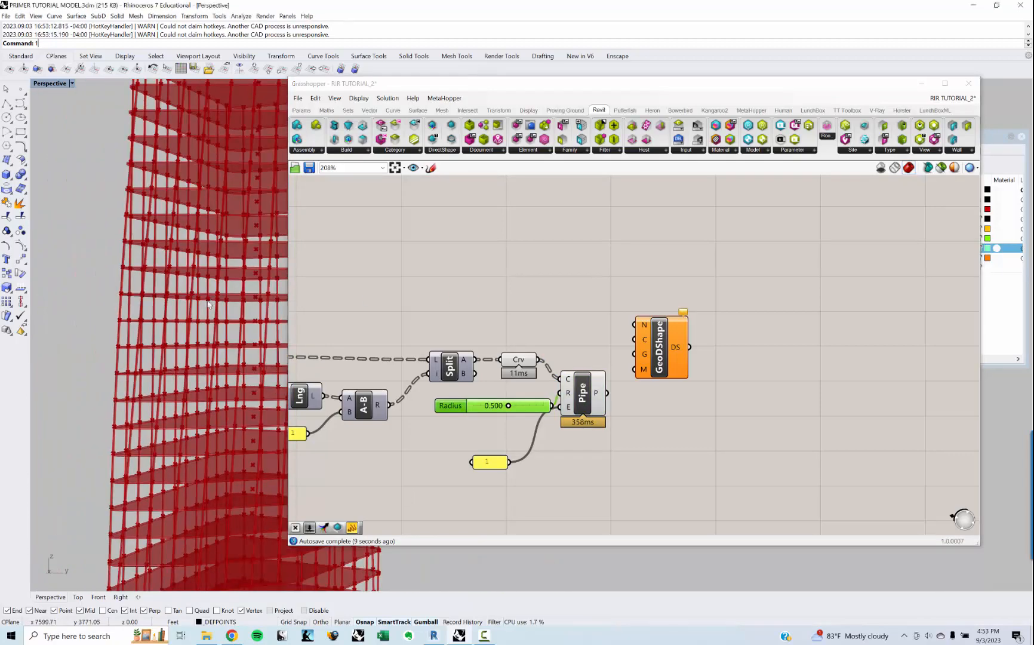
right_drag(207, 300, 201, 327)
Move Add Geometry DirectShape farther from Pipe and connect Pipe's P output to its G input
right_drag(706, 356, 623, 346)
click(623, 346)
drag(584, 349, 635, 357)
click(597, 359)
scroll(605, 358, up, 2)
drag(494, 394, 616, 360)
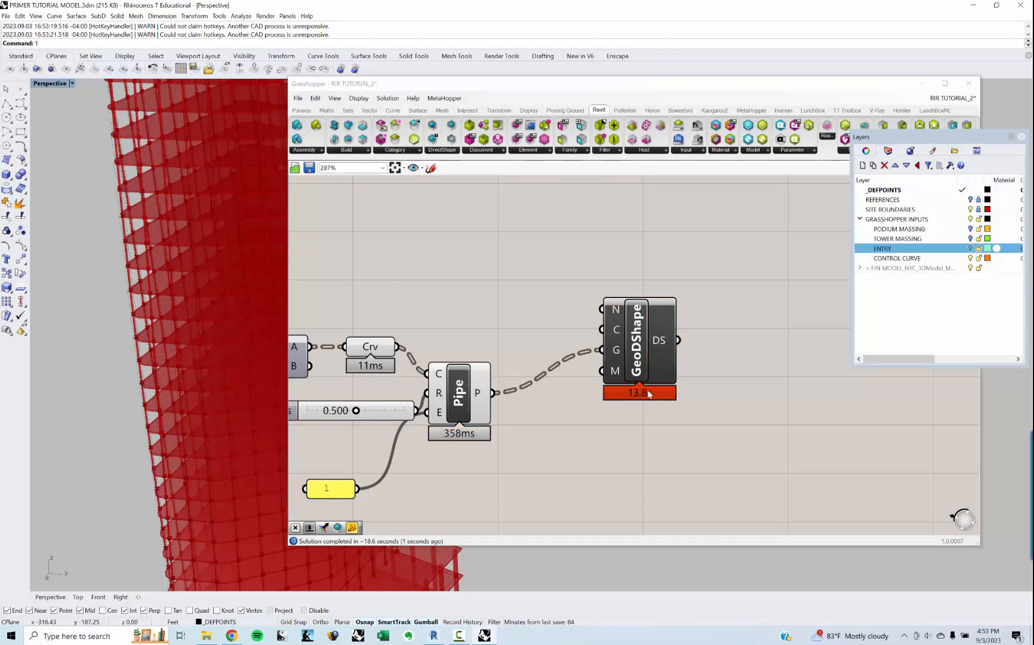
Look through the display and solver options, the Grasshopper settings and the list of canvas widgets for the Profiler option
right_drag(722, 358, 715, 351)
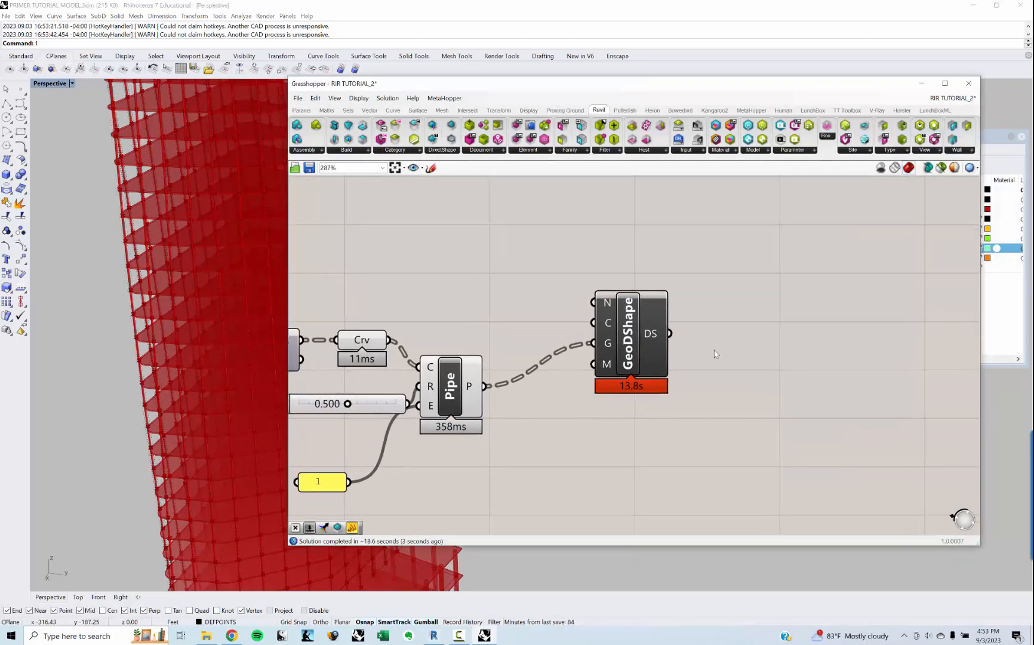
right_drag(591, 329, 599, 331)
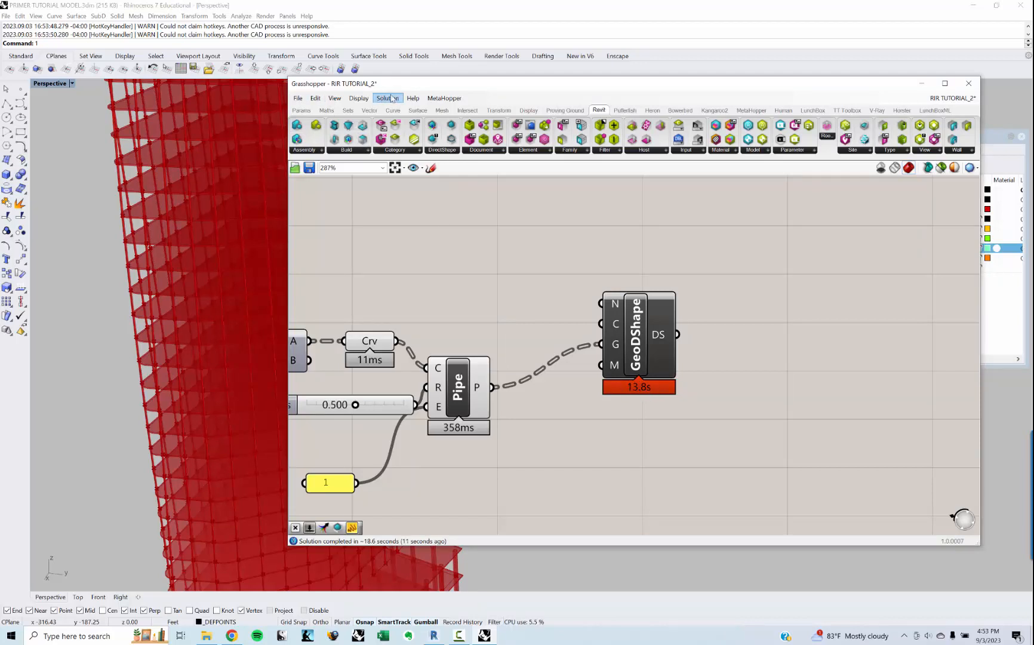
click(357, 98)
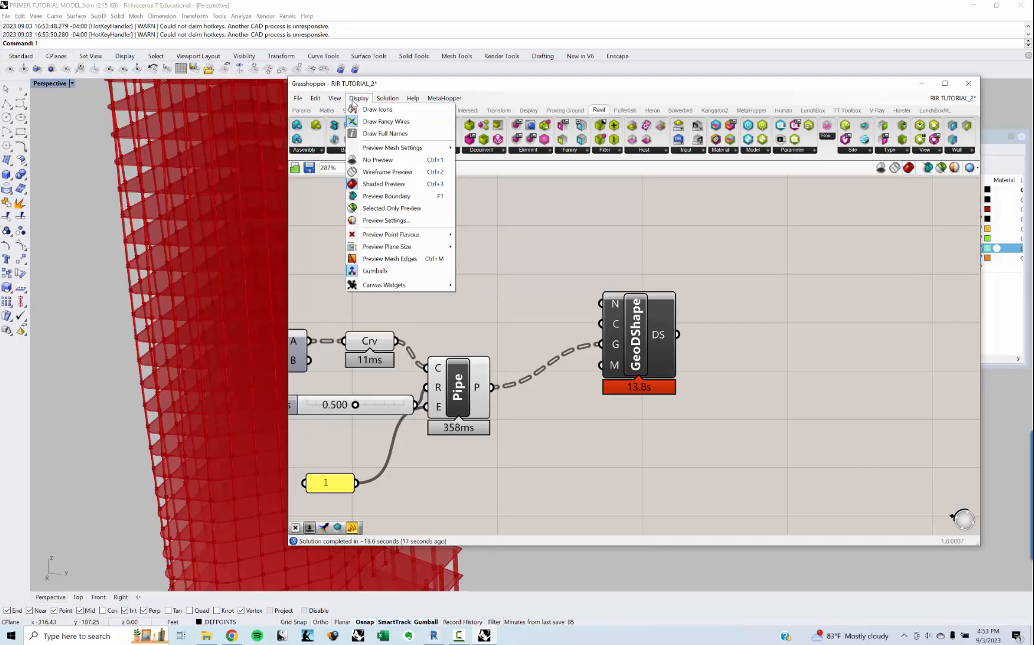
click(404, 98)
click(446, 99)
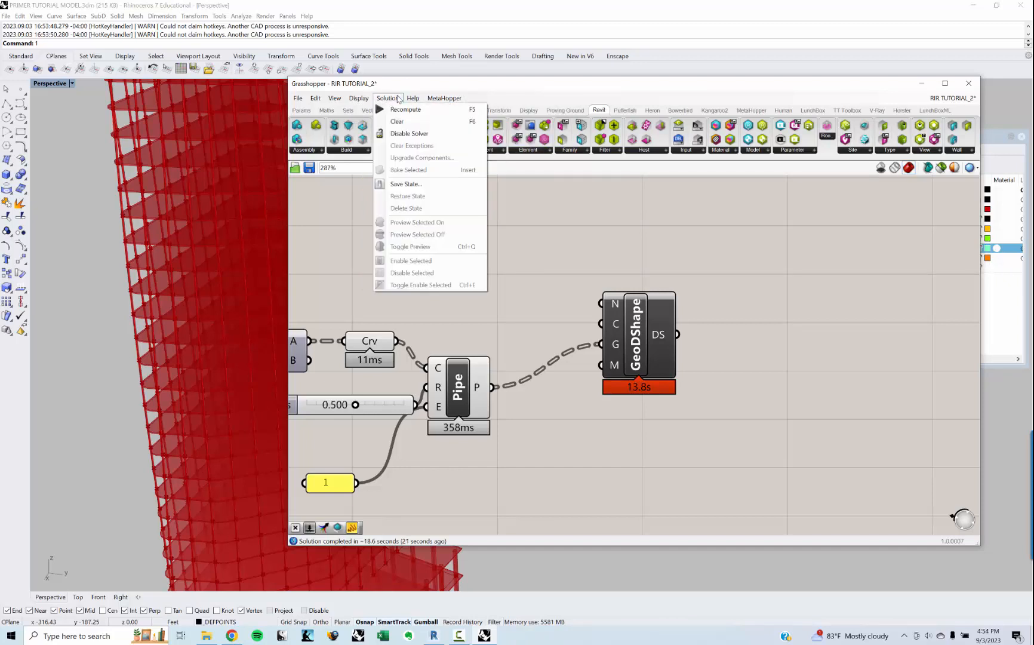
mouse_move(412, 99)
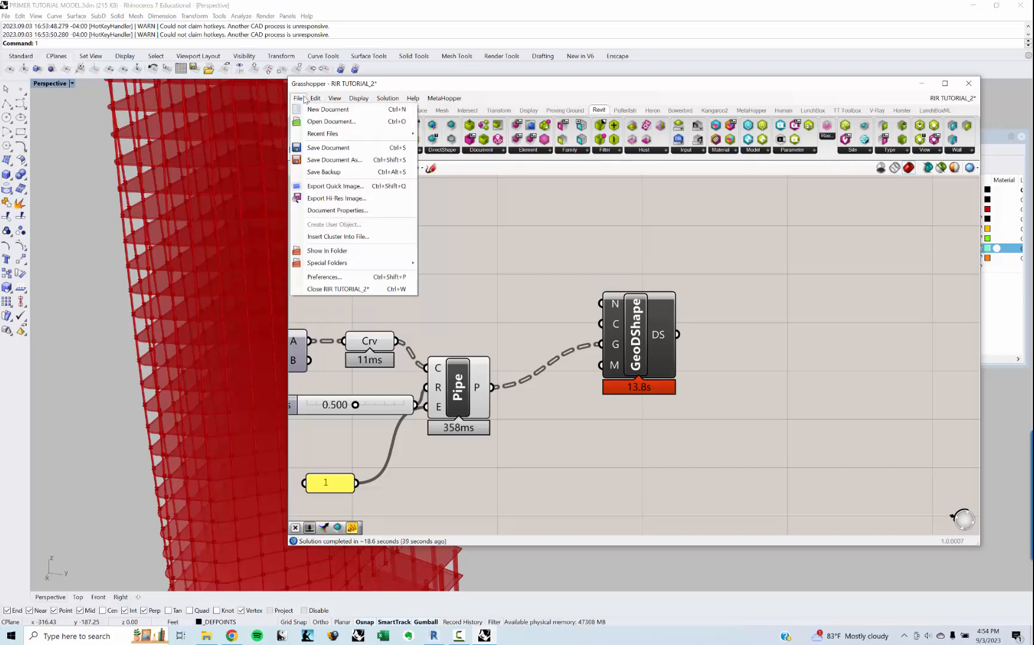
click(319, 277)
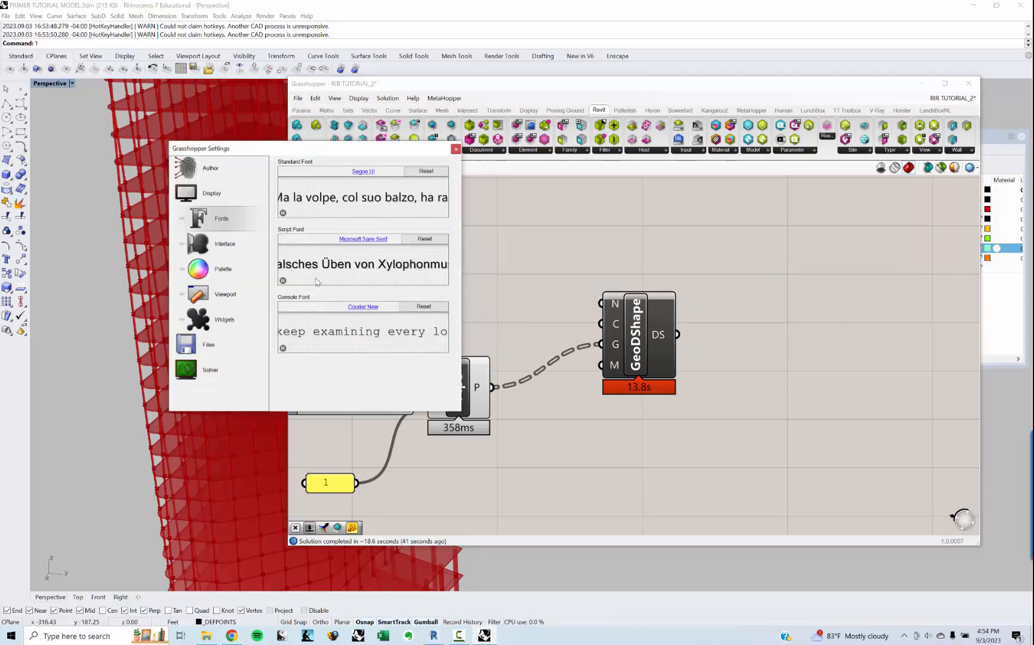
click(239, 299)
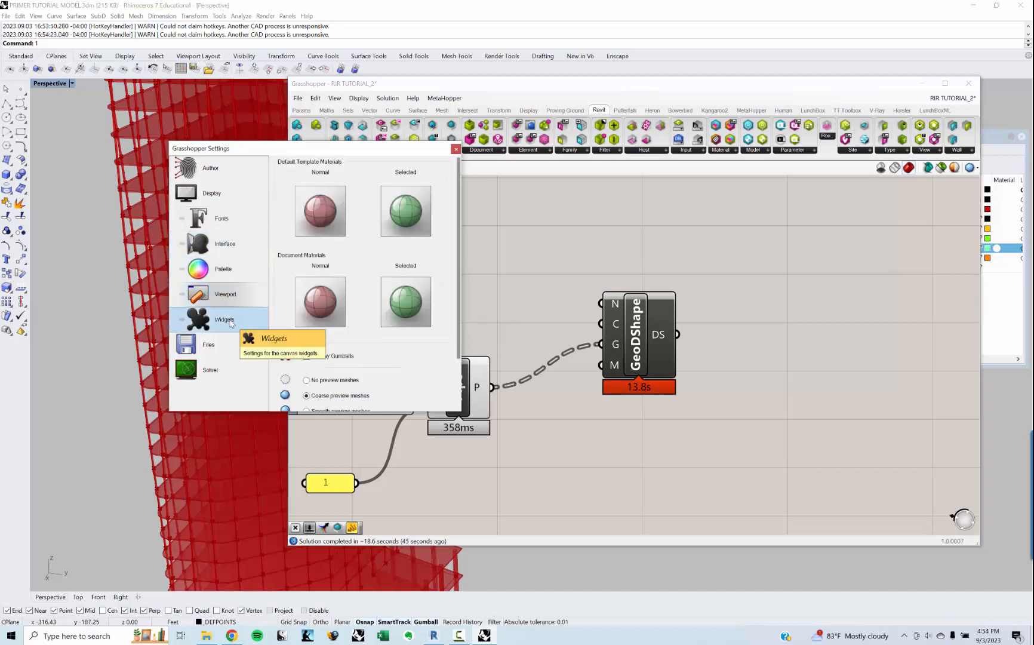
click(212, 373)
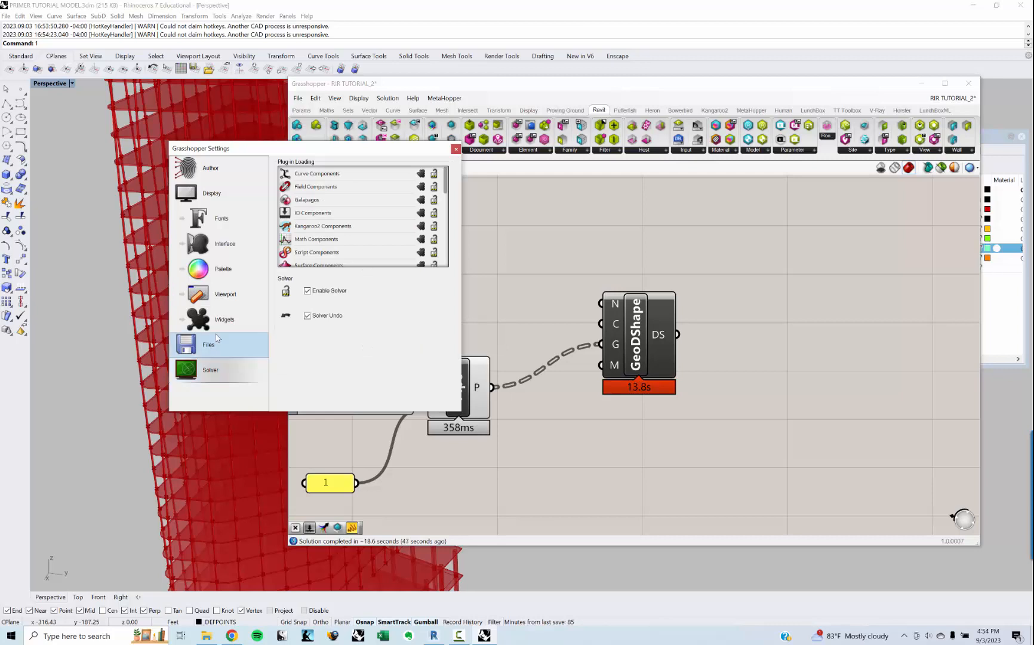
click(455, 149)
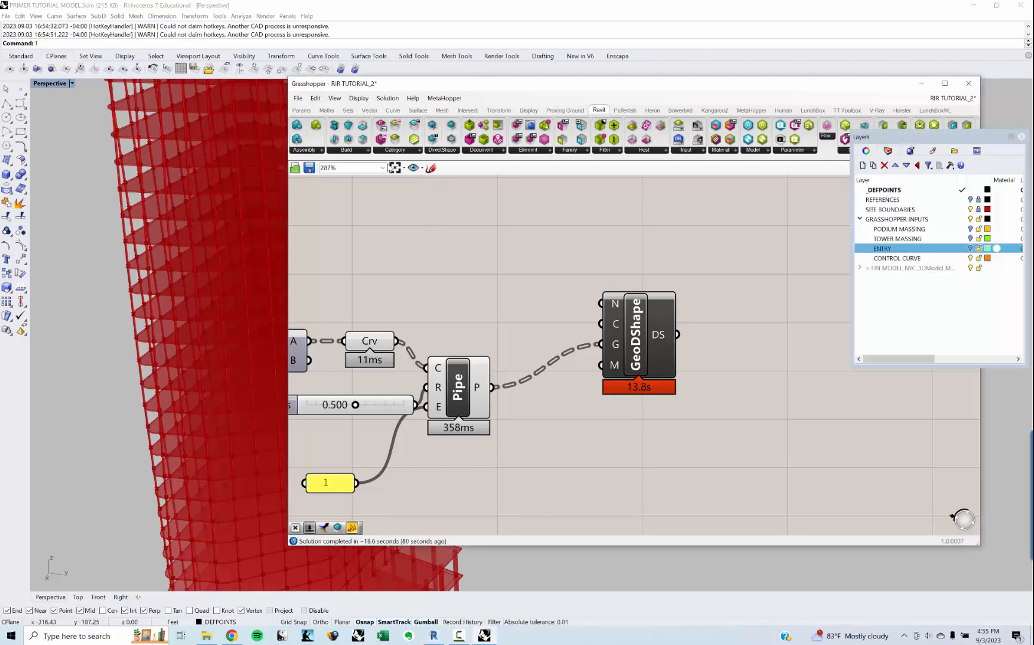
click(358, 99)
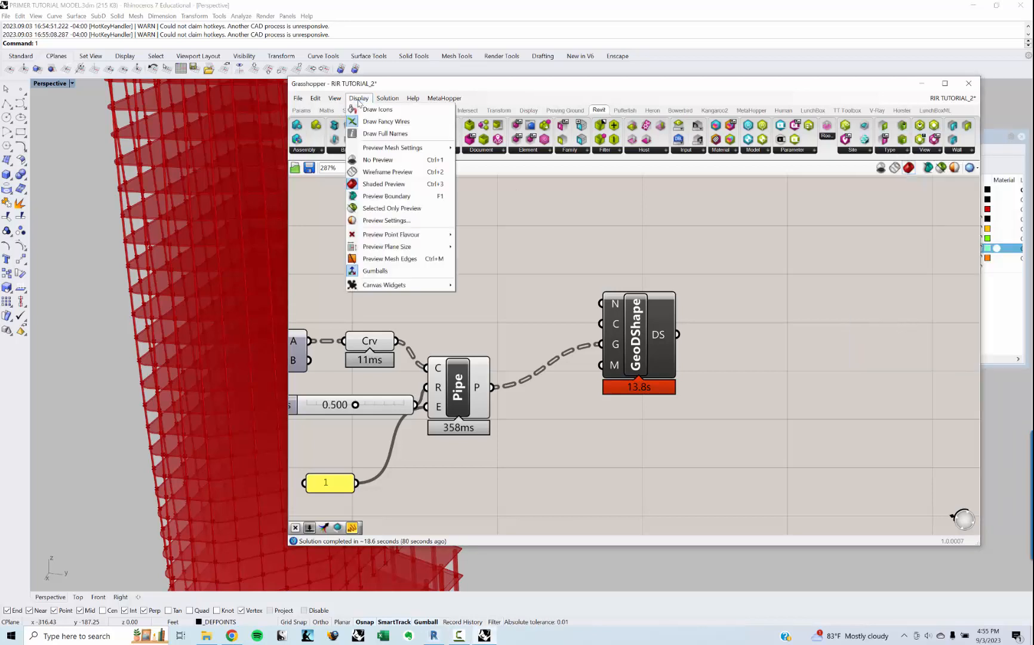
mouse_move(399, 285)
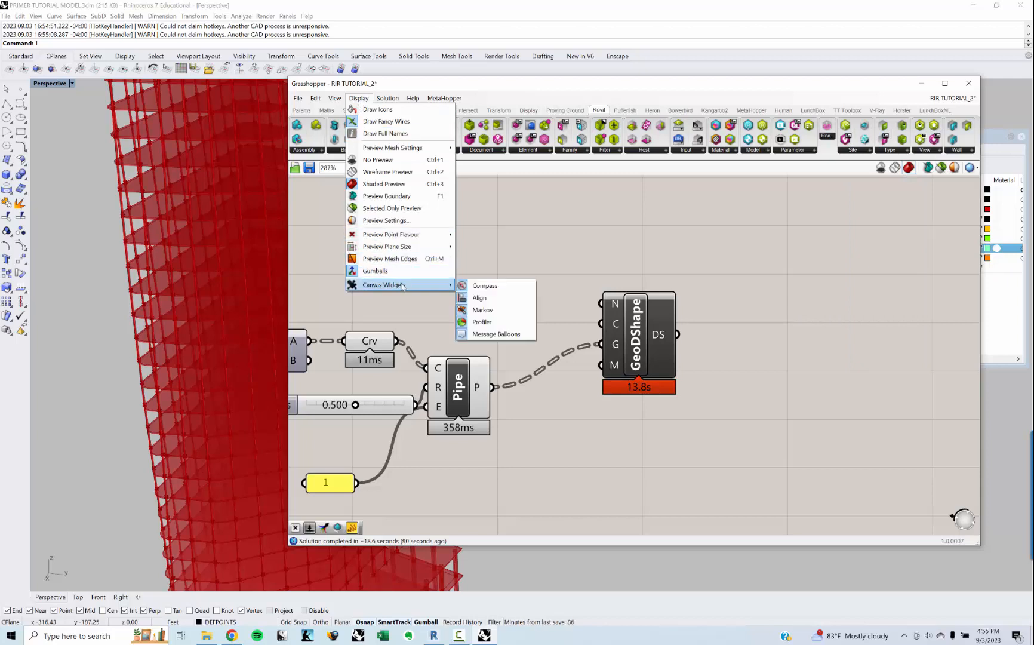
Turn the Profiler canvas widget off and back on to show where the component computation times come from
click(482, 321)
click(359, 99)
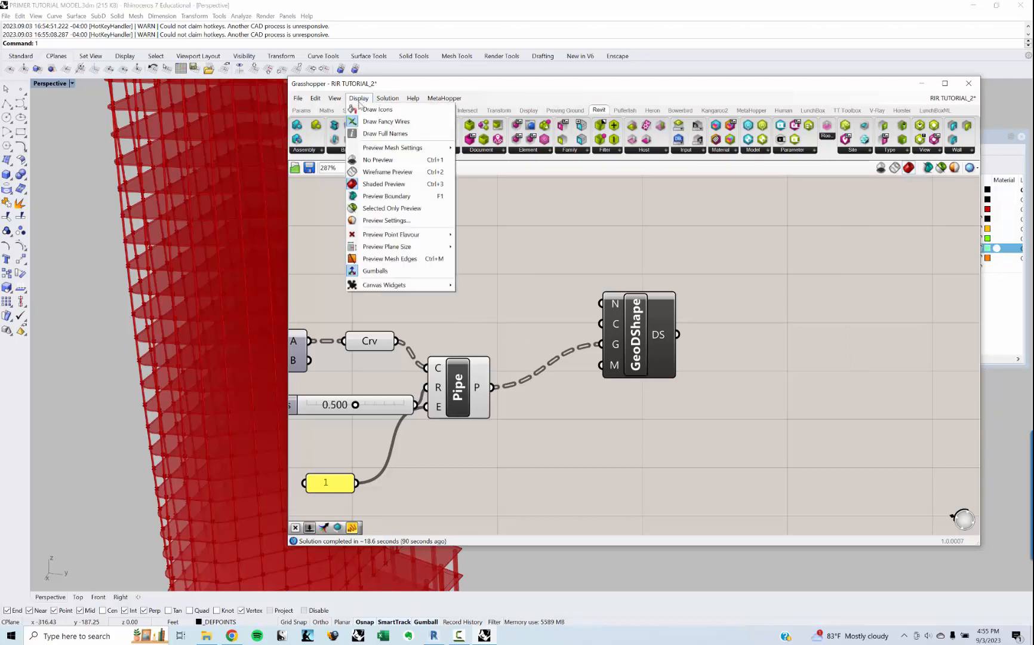
mouse_move(397, 285)
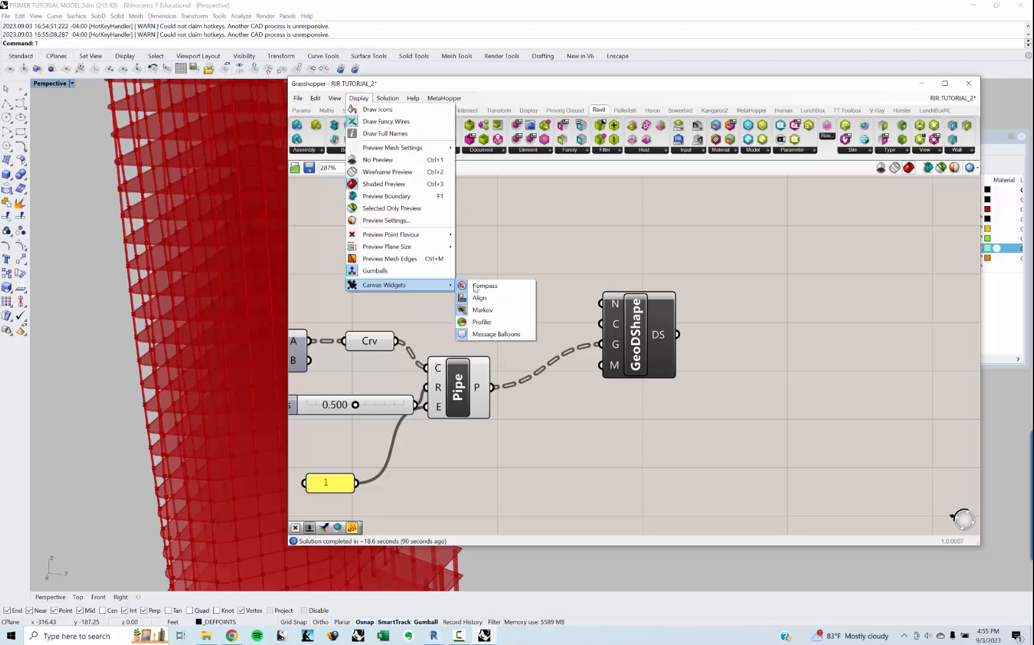
click(481, 322)
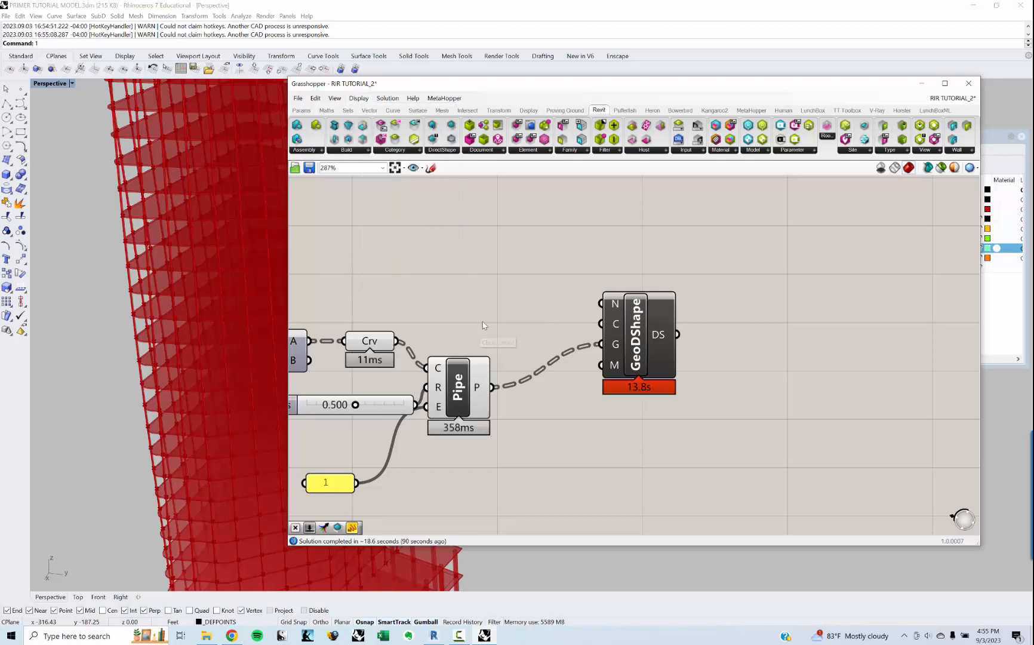
Launch MetaHopper's Bottleneck Navigator, locate the GeoDShape and Pipe components from its list, and close it
click(444, 99)
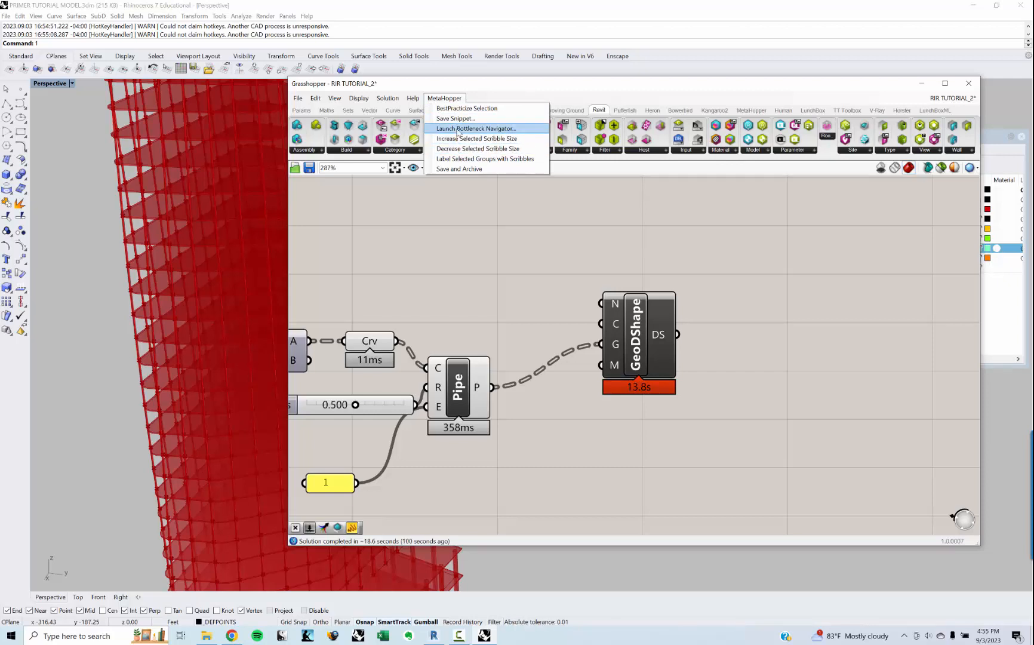
click(466, 128)
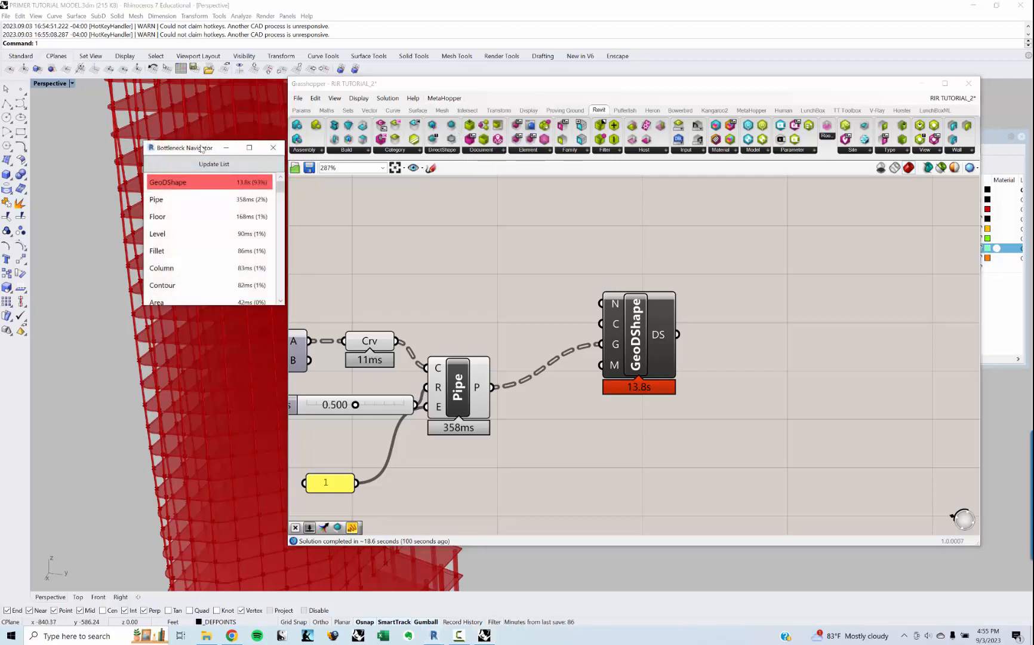
drag(203, 149, 501, 206)
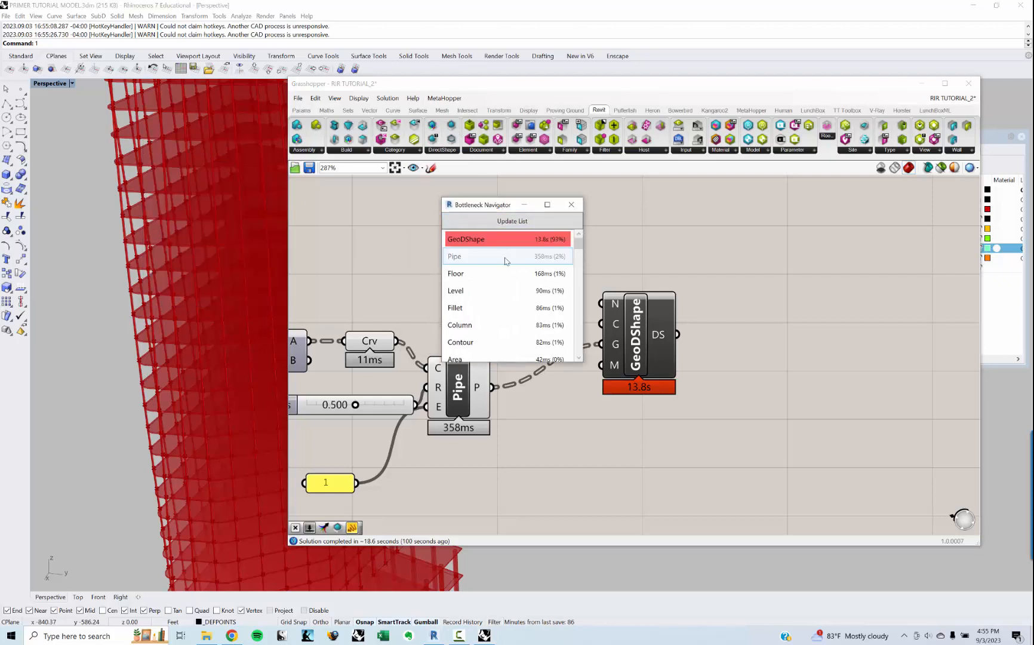
click(525, 240)
mouse_move(577, 245)
mouse_down()
mouse_move(579, 267)
mouse_move(579, 243)
mouse_up()
click(524, 255)
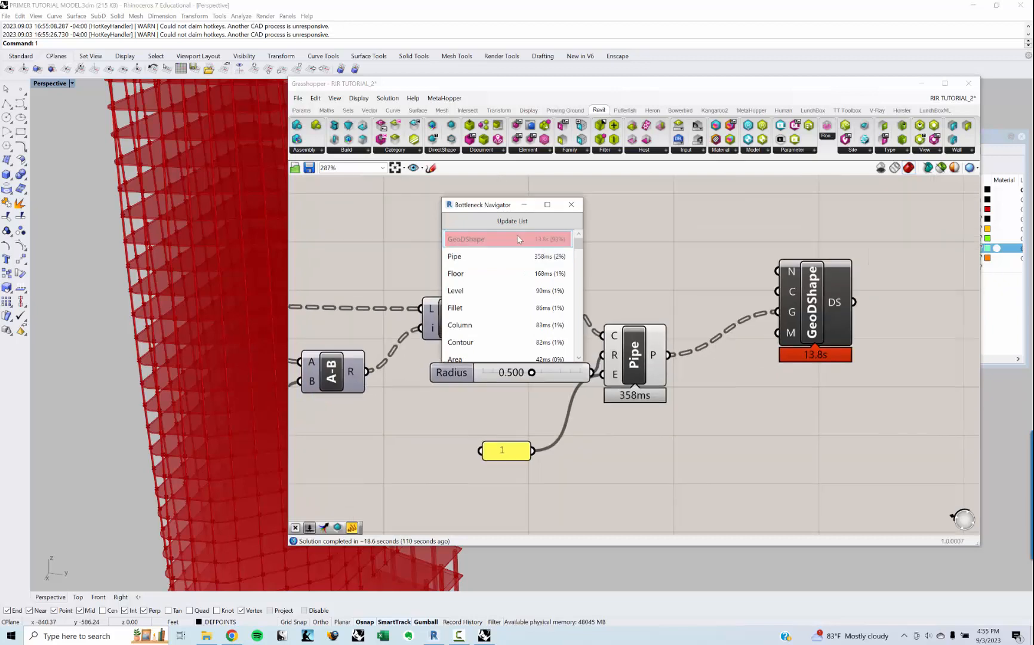
click(516, 239)
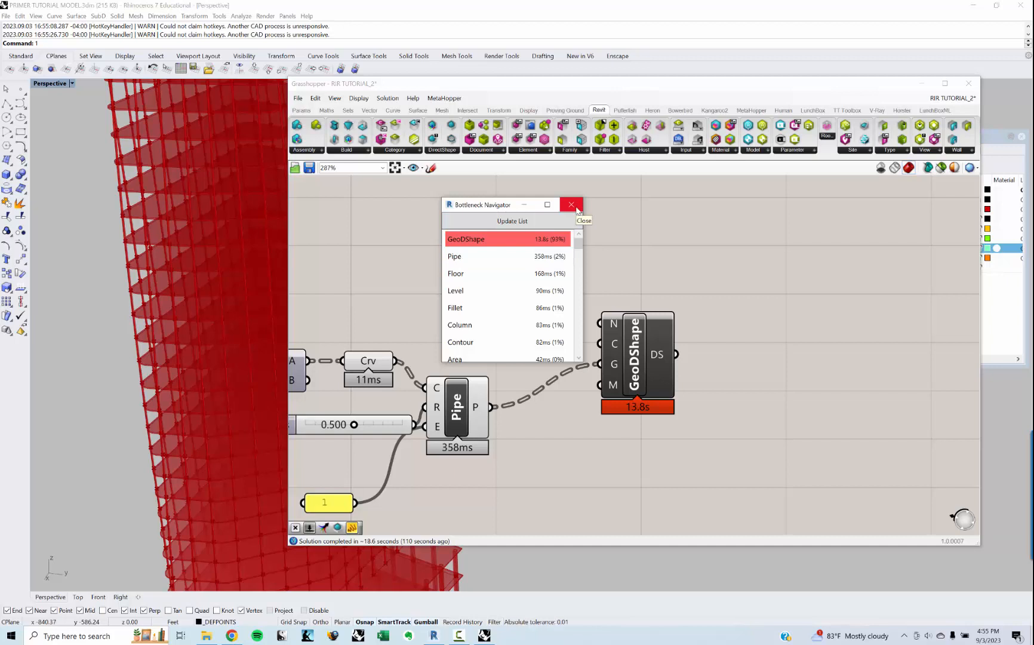
click(571, 205)
Compare the profiler times of the Column component and the Add Geometry DirectShape component on the canvas
scroll(530, 280, down, 7)
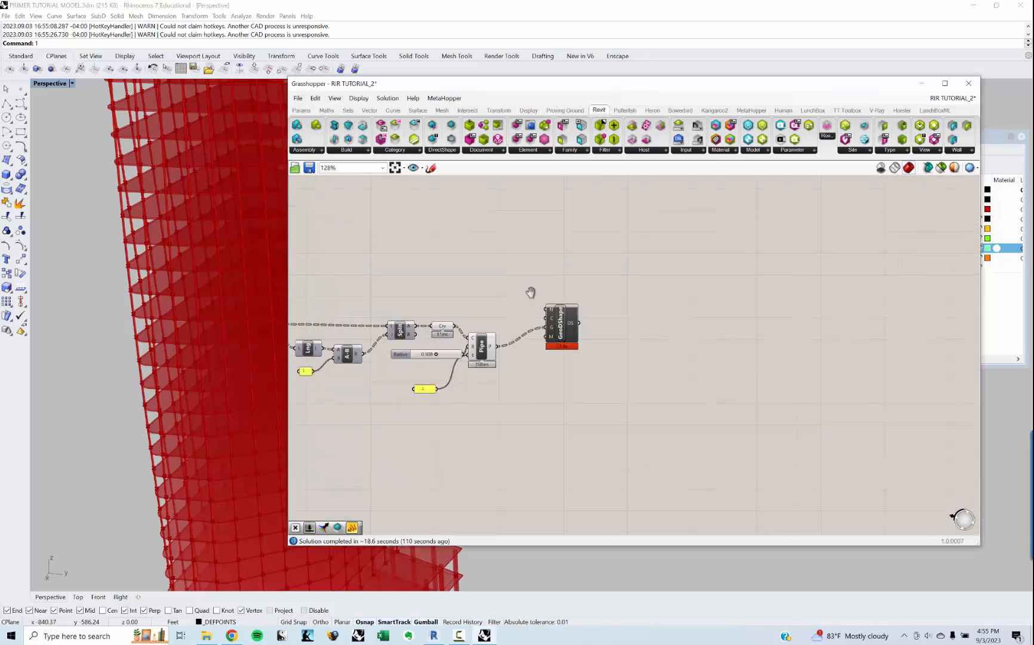
scroll(591, 334, up, 5)
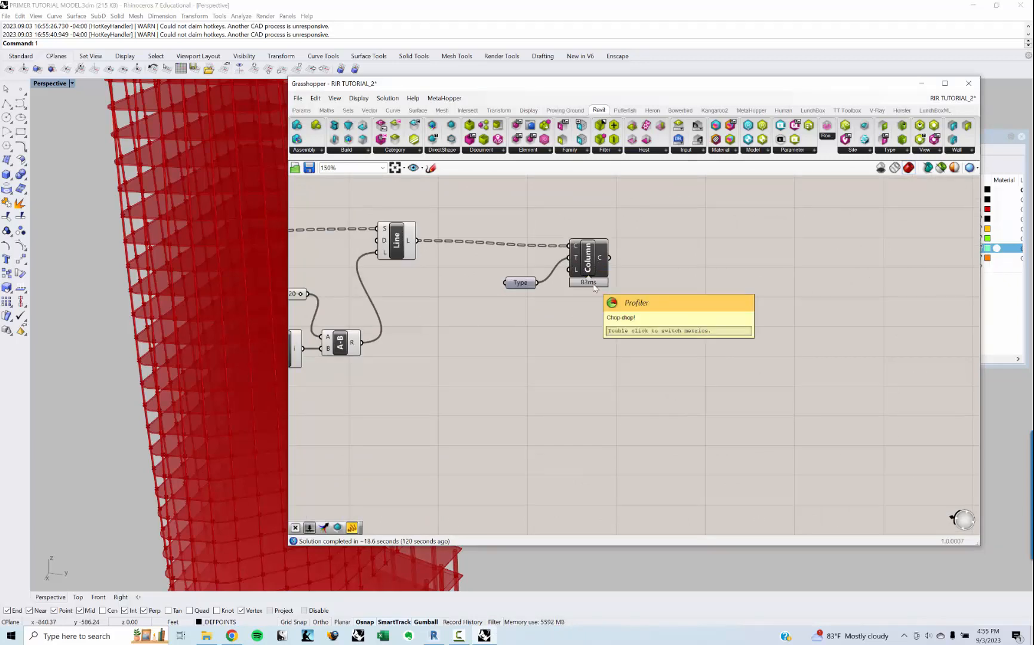
scroll(584, 350, down, 4)
scroll(563, 206, up, 4)
scroll(600, 246, down, 8)
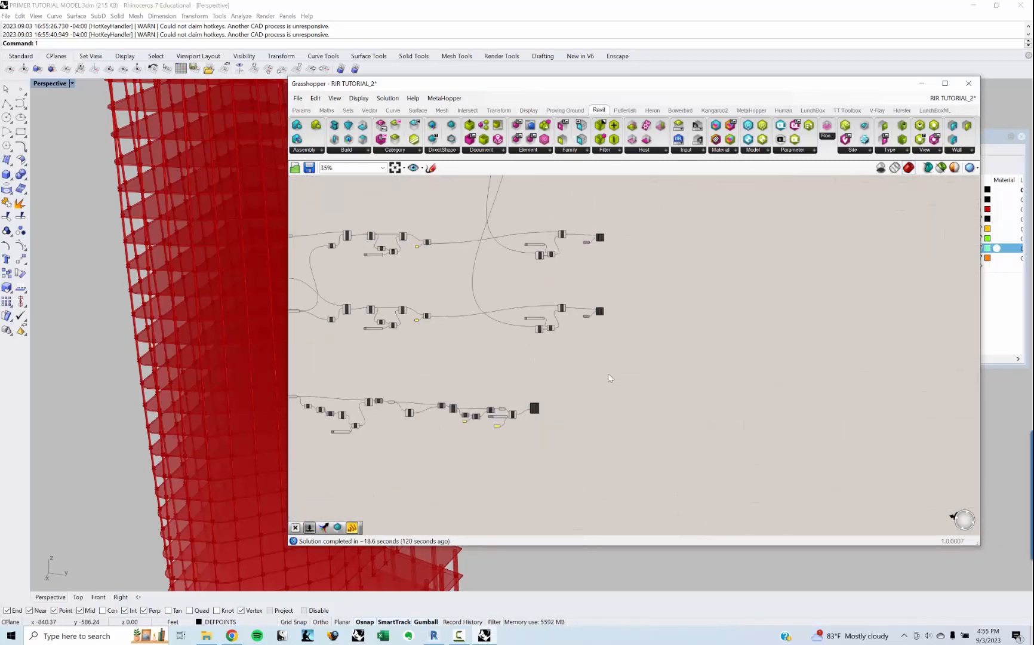
right_drag(551, 405, 534, 324)
scroll(534, 325, up, 2)
scroll(534, 325, up, 8)
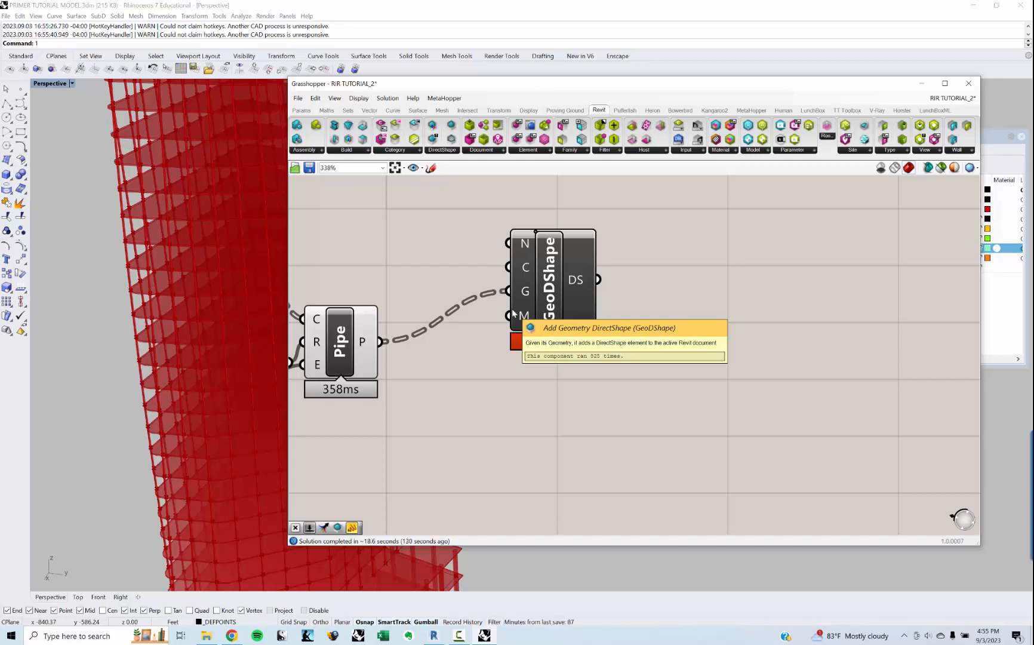
double_click(377, 262)
text(CATE)
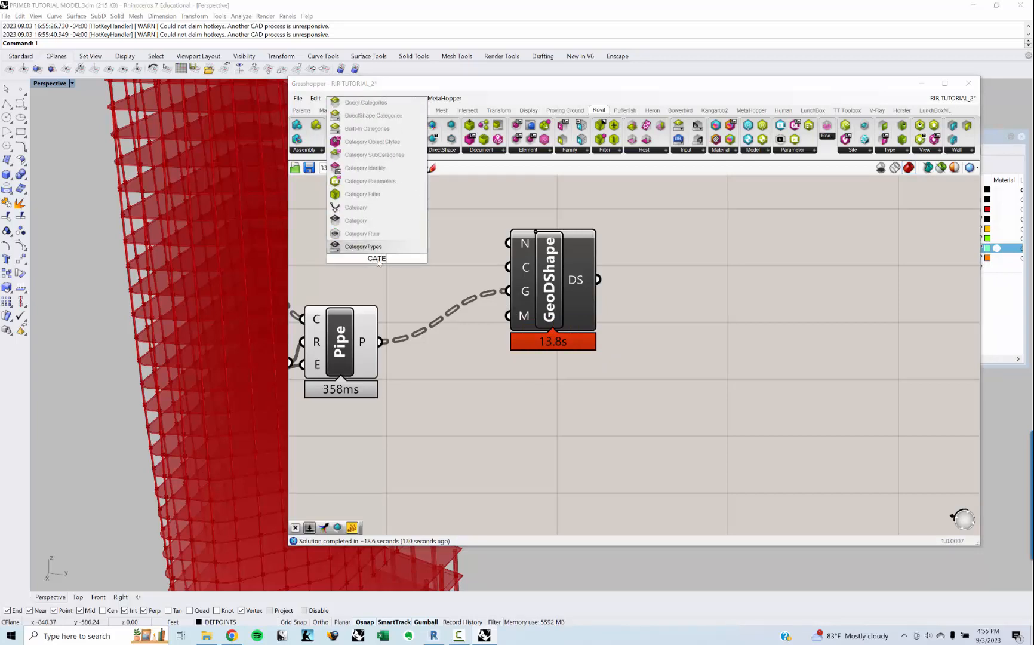
key(Return)
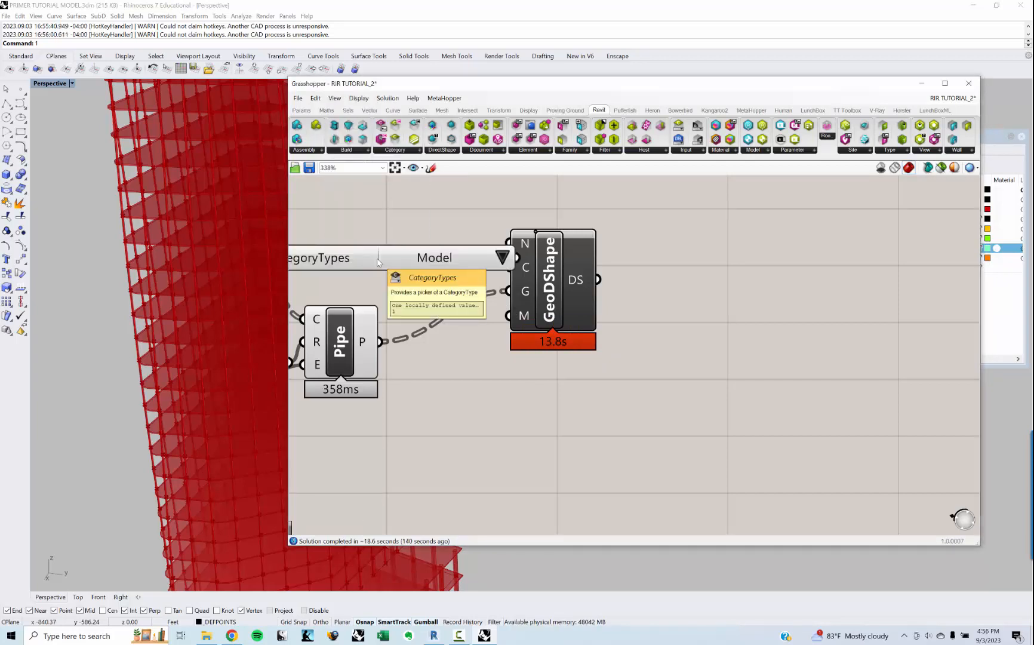
right_drag(351, 260, 431, 275)
key(Delete)
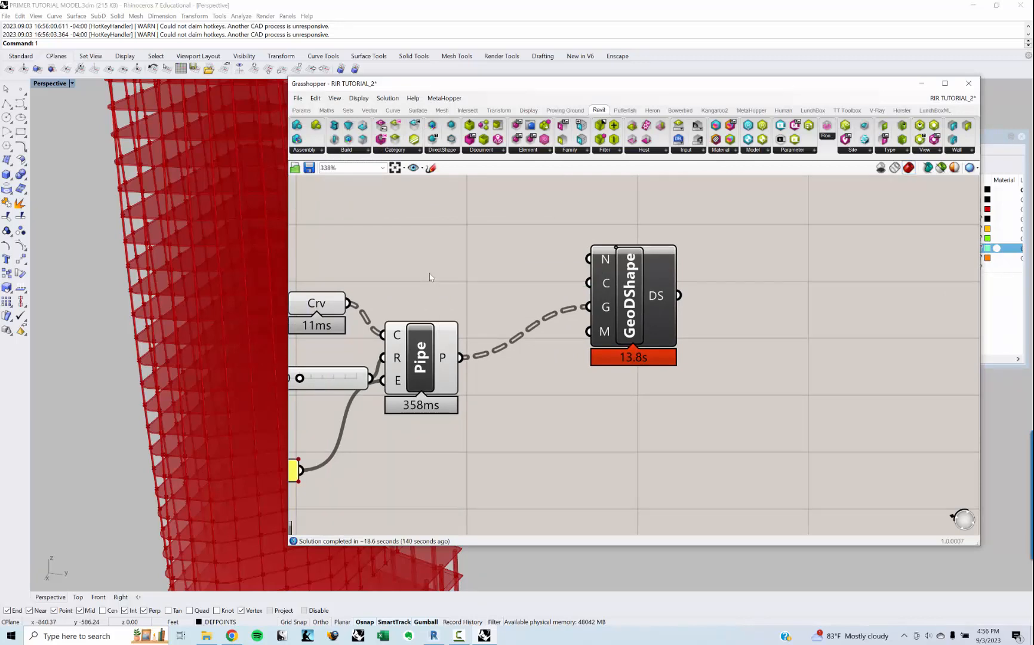
Add a Revit Category parameter above Pipe, ahead of the Add Geometry DirectShape component
double_click(430, 274)
text(CAT)
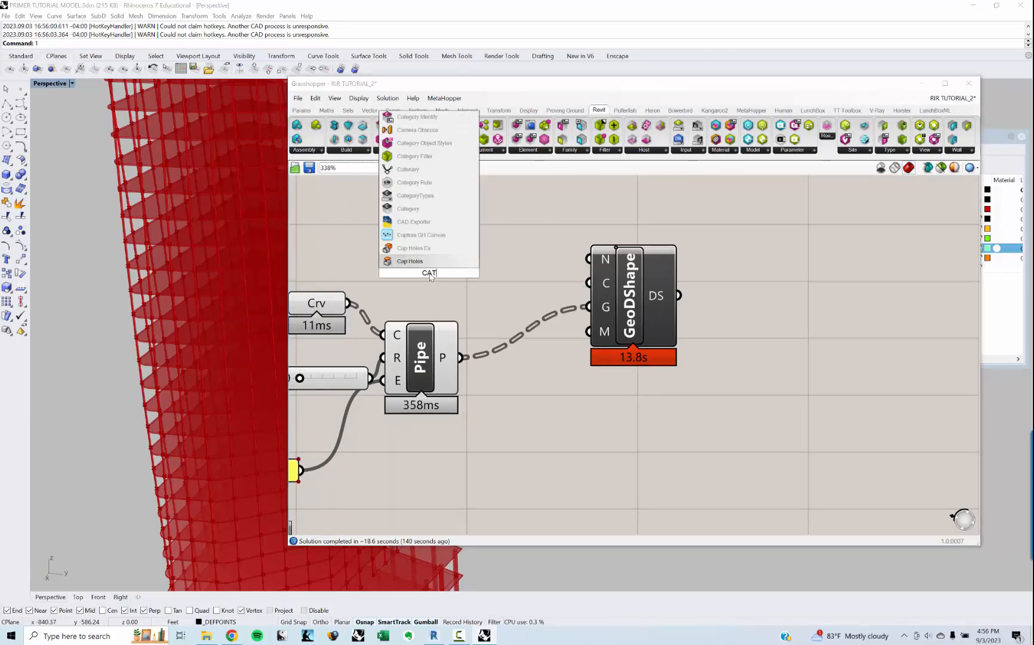
text(EGORY)
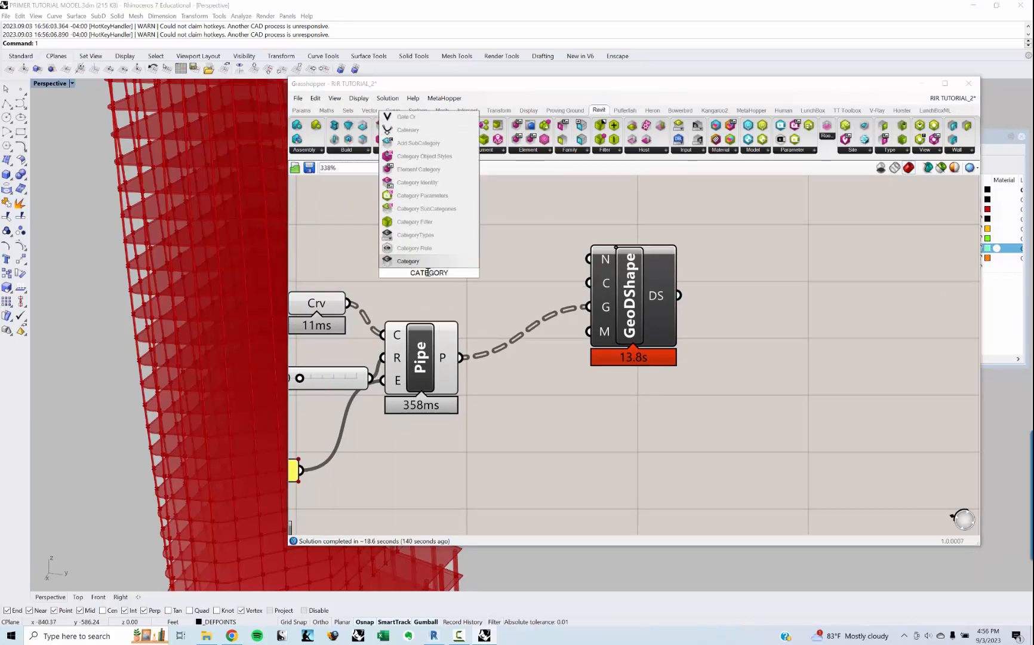
click(419, 266)
right_drag(452, 229, 478, 264)
drag(462, 309, 485, 303)
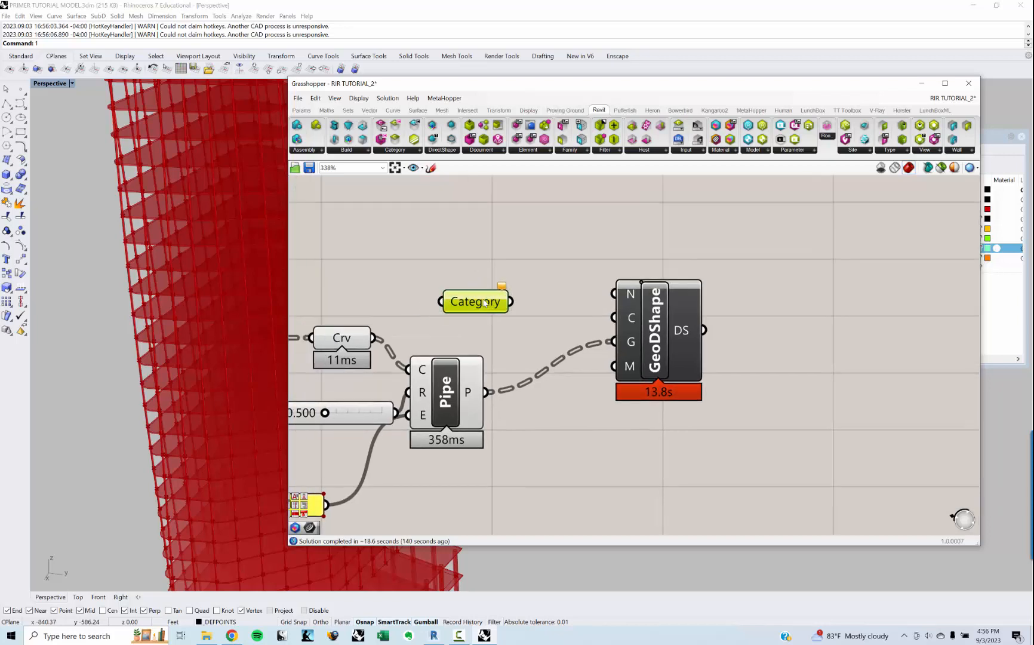
Set the Category parameter to the Columns model category and connect it to Add Geometry DirectShape's C input
right_click(484, 304)
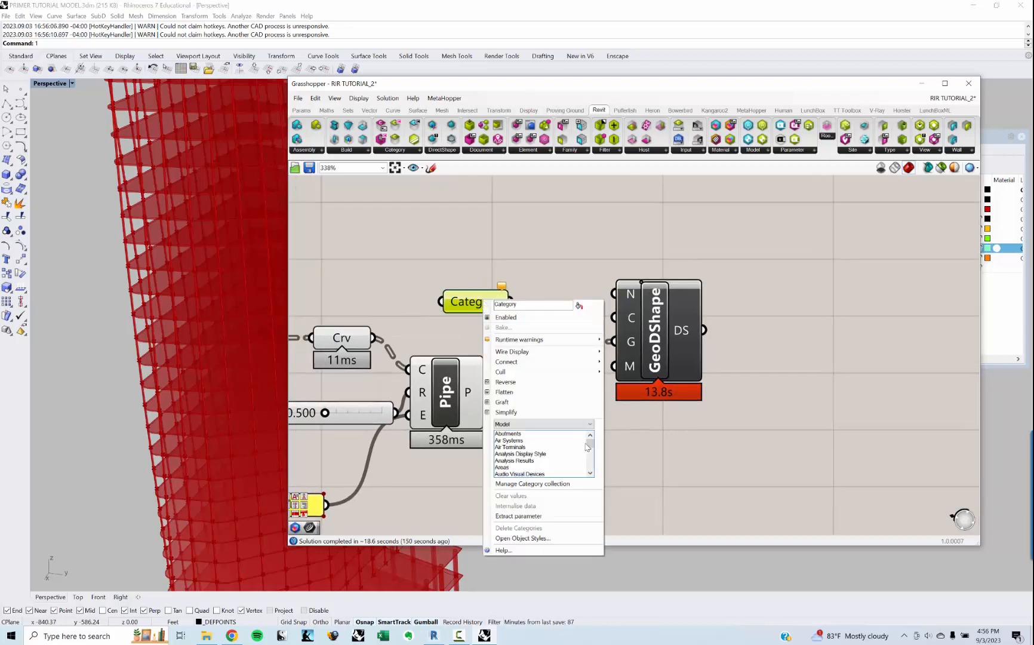
drag(590, 446, 590, 451)
click(518, 447)
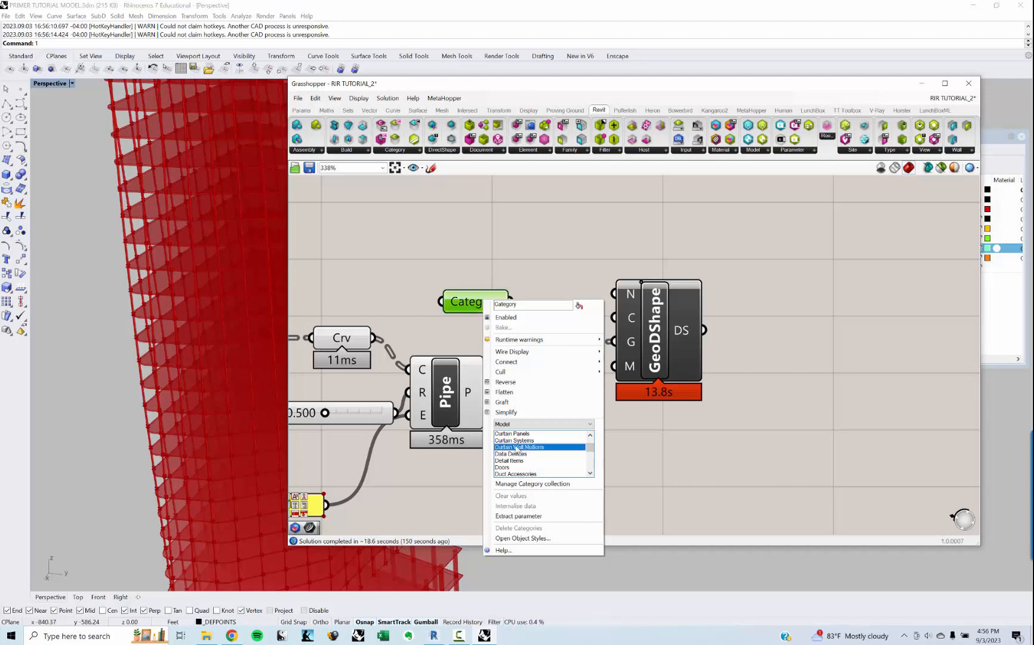
scroll(520, 447, up, 1)
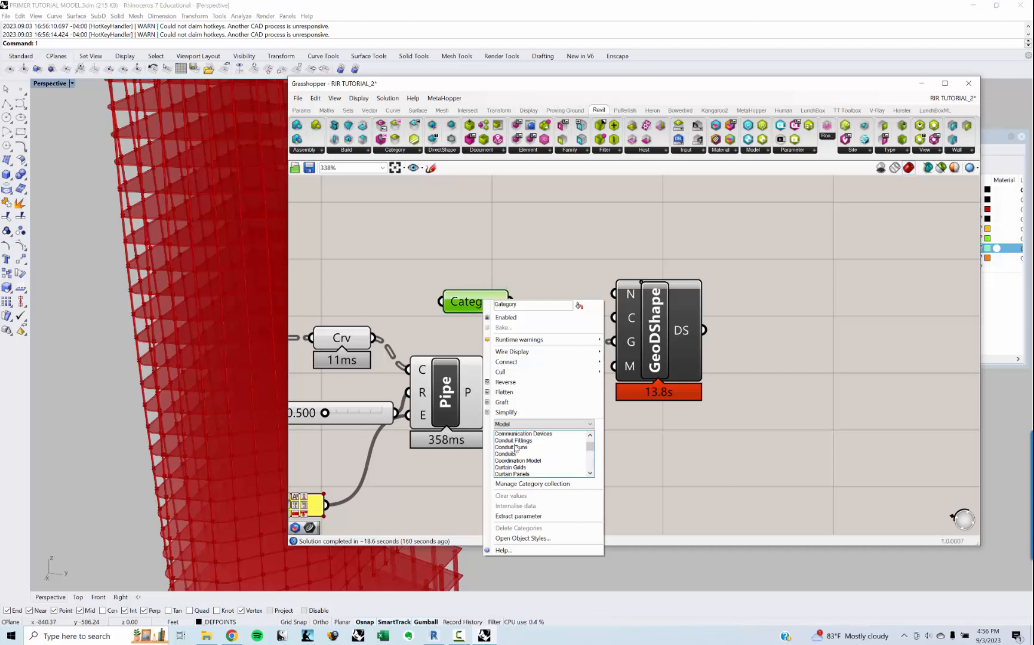
scroll(519, 459, up, 2)
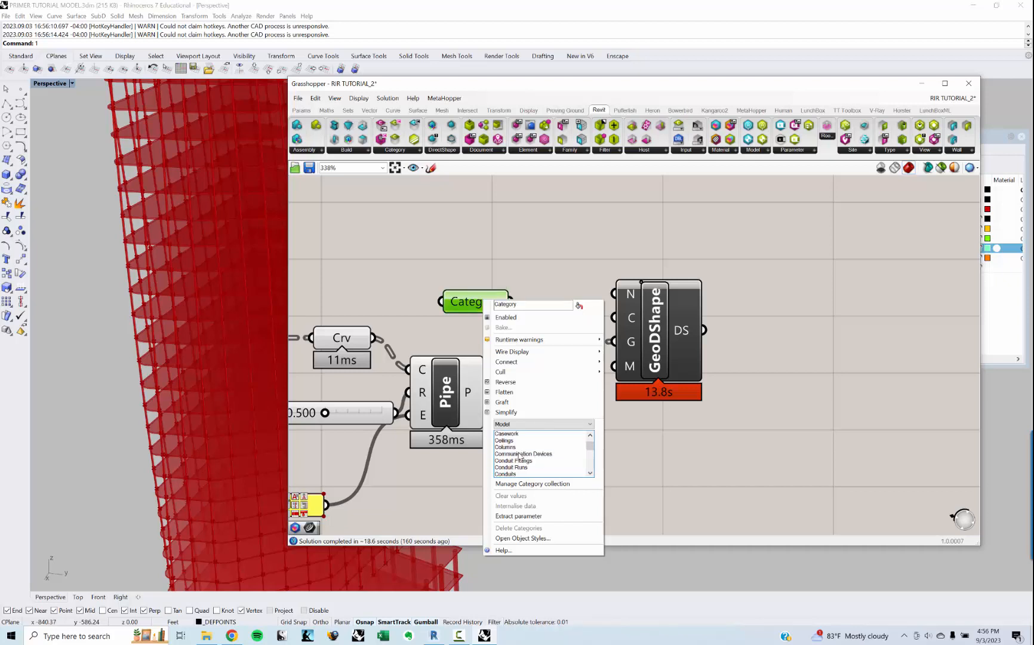
click(517, 447)
click(517, 295)
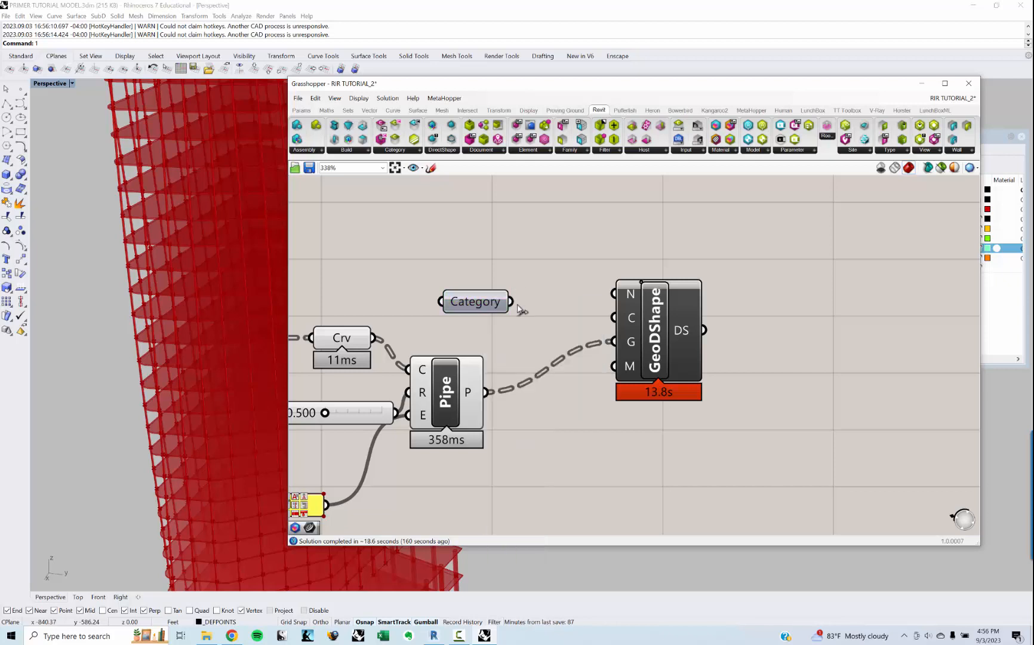
drag(512, 302, 613, 317)
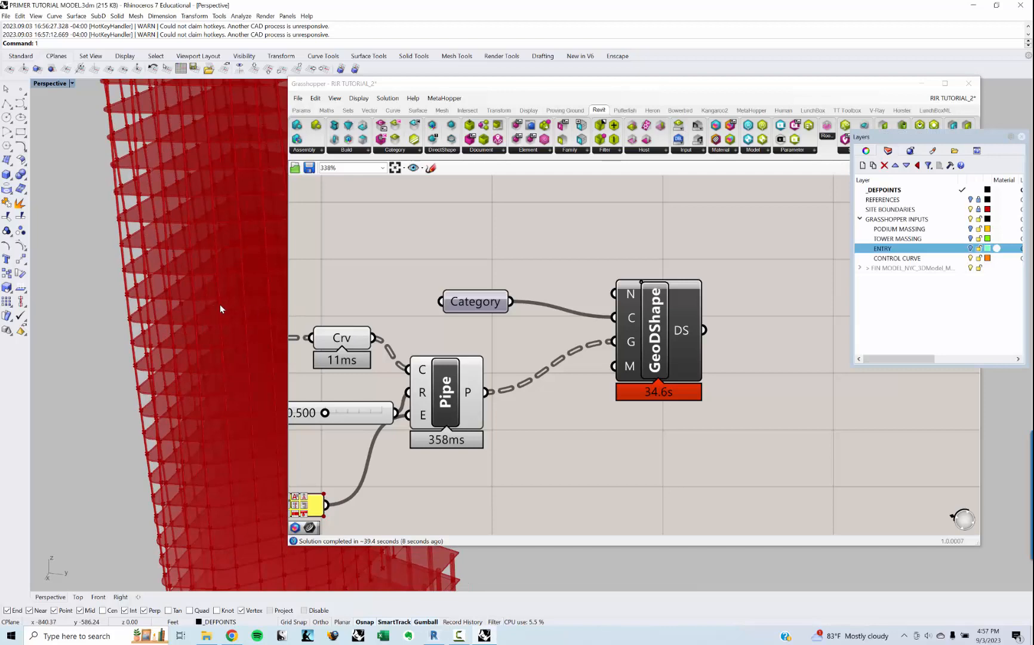
Look over the piped tower in the Rhino viewport and switch to the Revit 3D view
scroll(220, 306, down, 2)
shift+right_drag(219, 306, 166, 301)
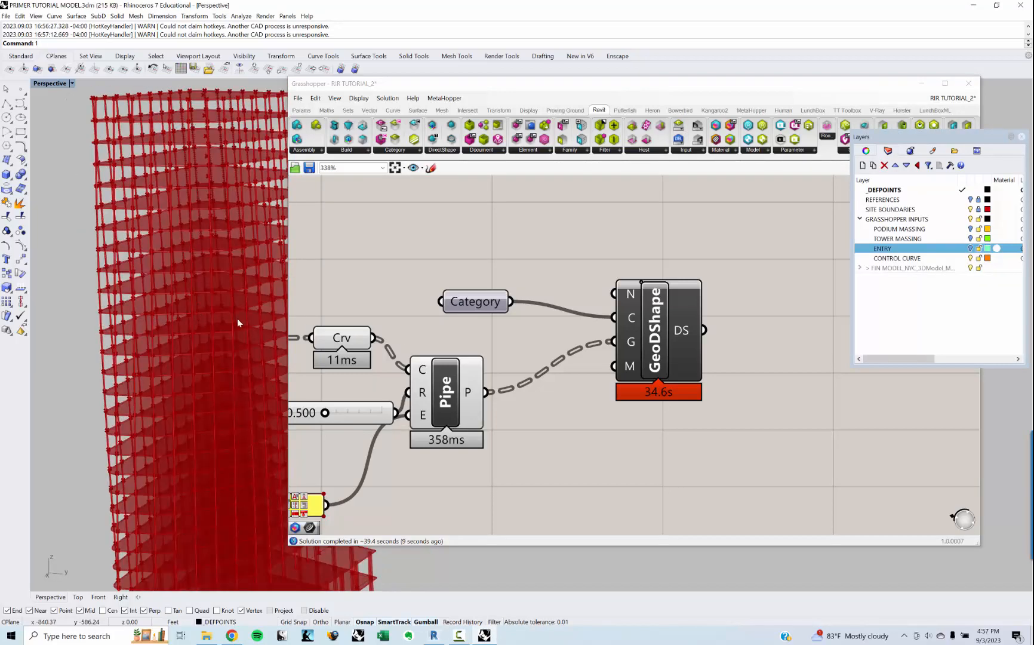
mouse_move(688, 328)
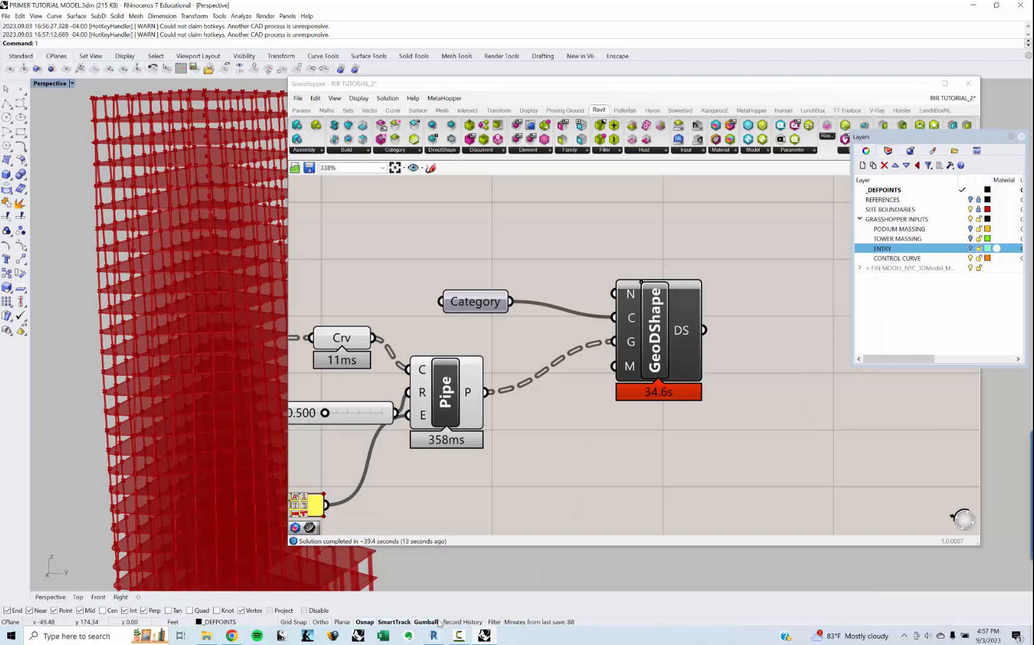
click(968, 83)
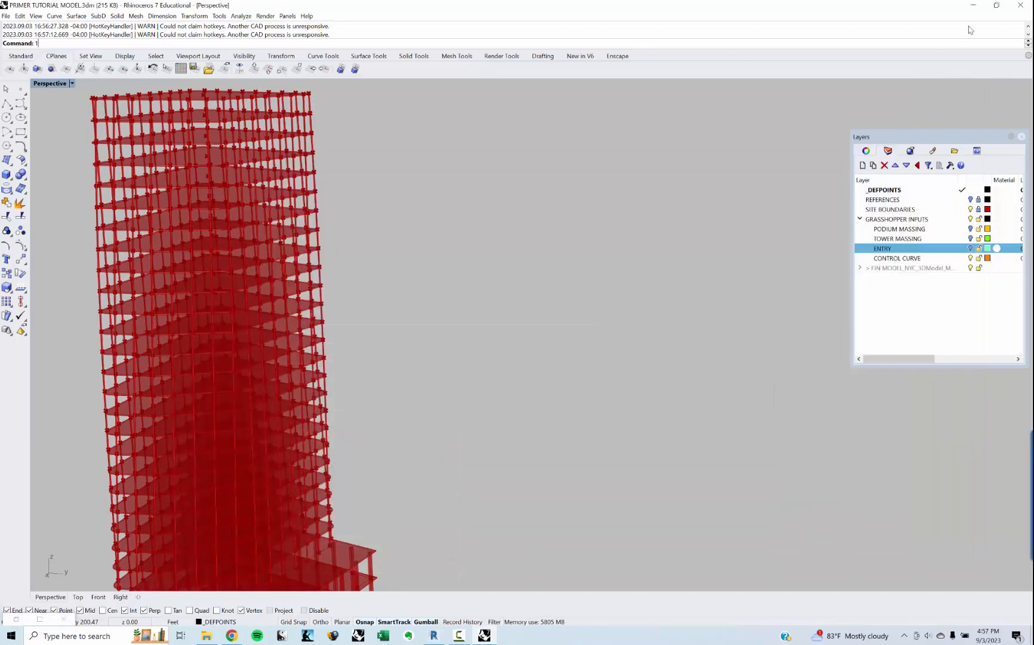
click(974, 6)
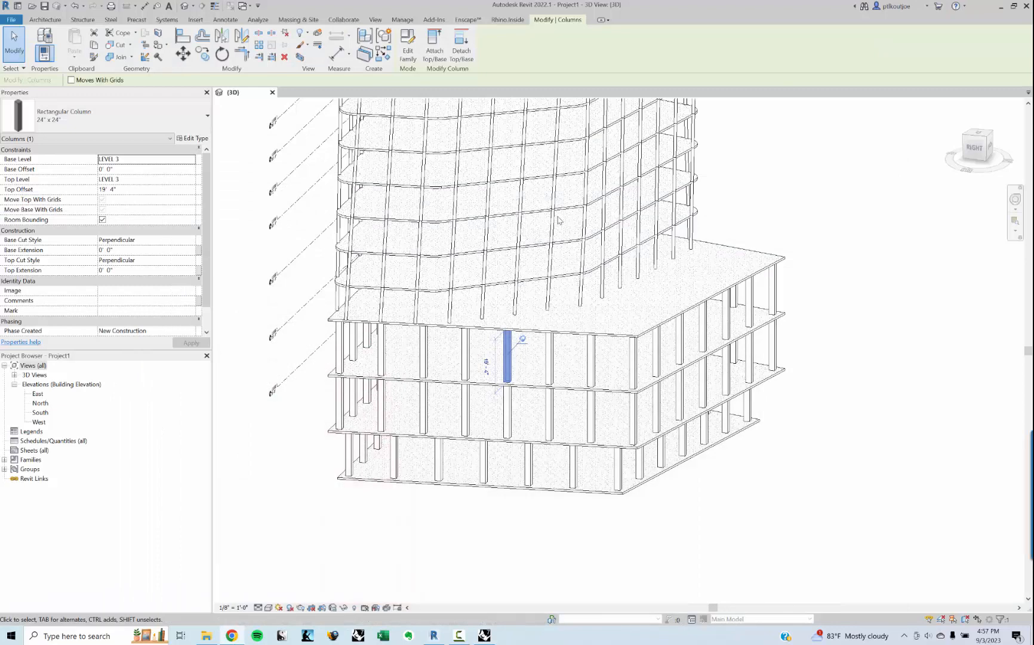
Select one of the tower's façade members in the Revit 3D view and examine its category and the members around it
click(555, 192)
scroll(555, 191, up, 7)
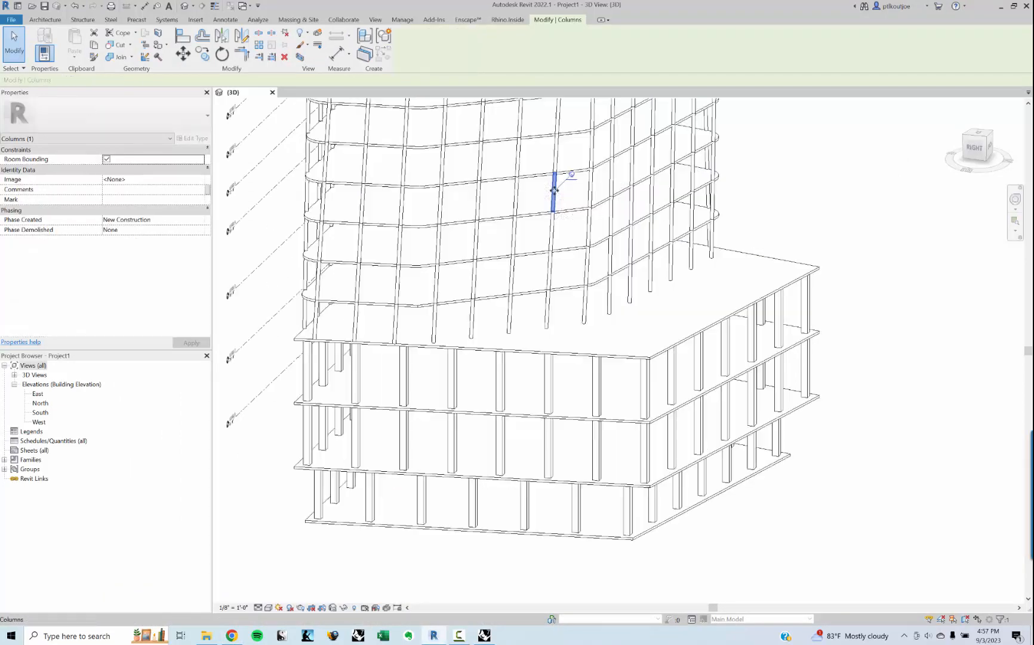
mouse_move(547, 259)
shift+middle_down()
mouse_move(697, 210)
mouse_move(693, 232)
mouse_move(567, 255)
shift+middle_up()
scroll(566, 255, down, 8)
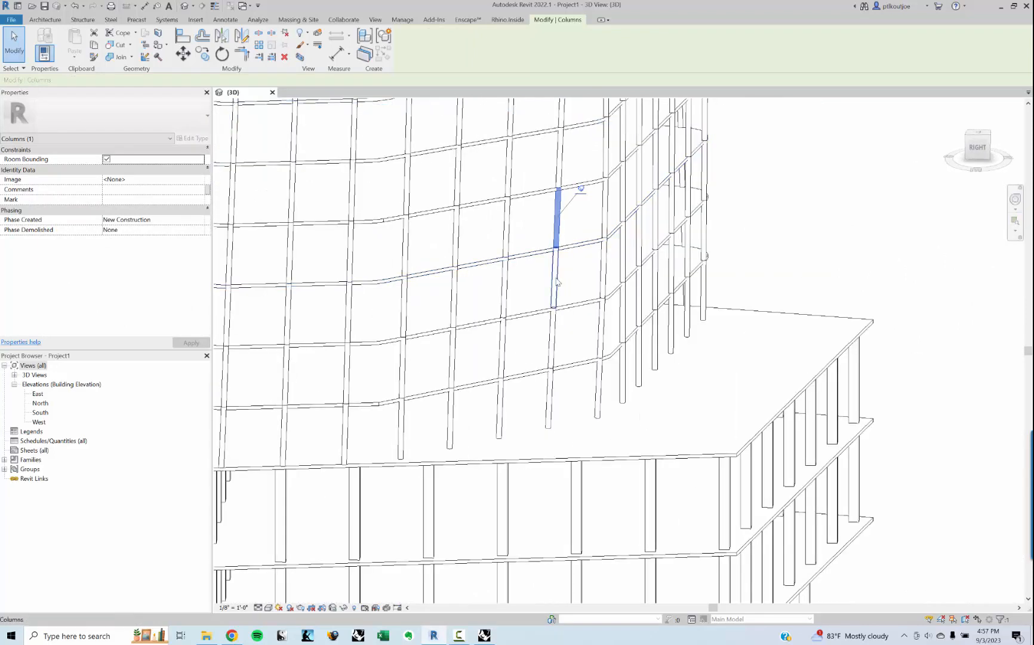
scroll(478, 263, up, 3)
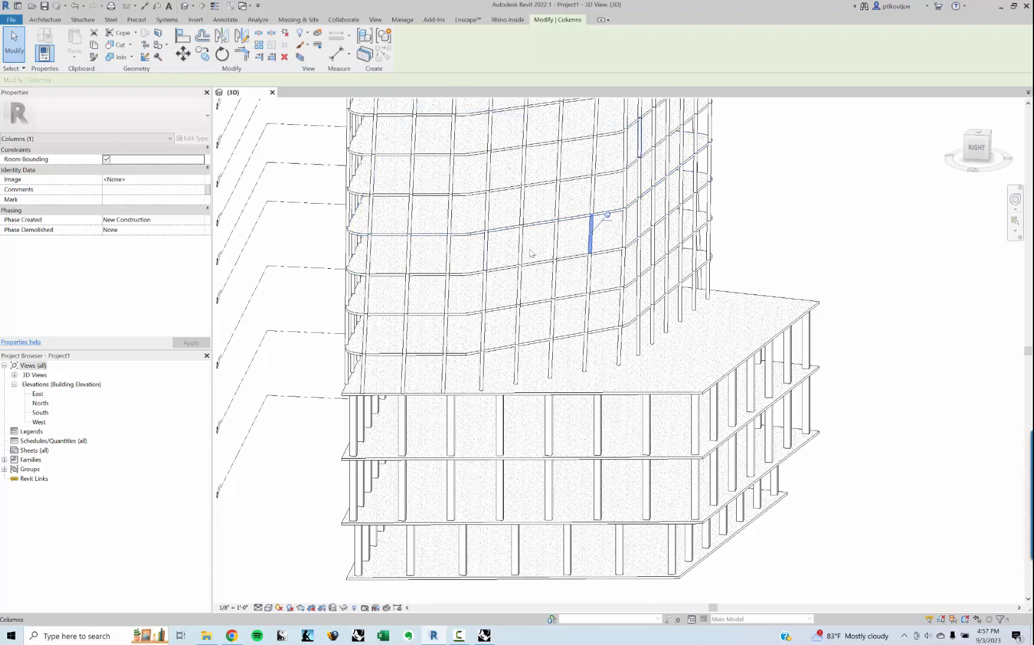
middle_drag(537, 289, 546, 351)
shift+middle_drag(493, 390, 533, 382)
scroll(508, 268, down, 1)
scroll(507, 266, up, 1)
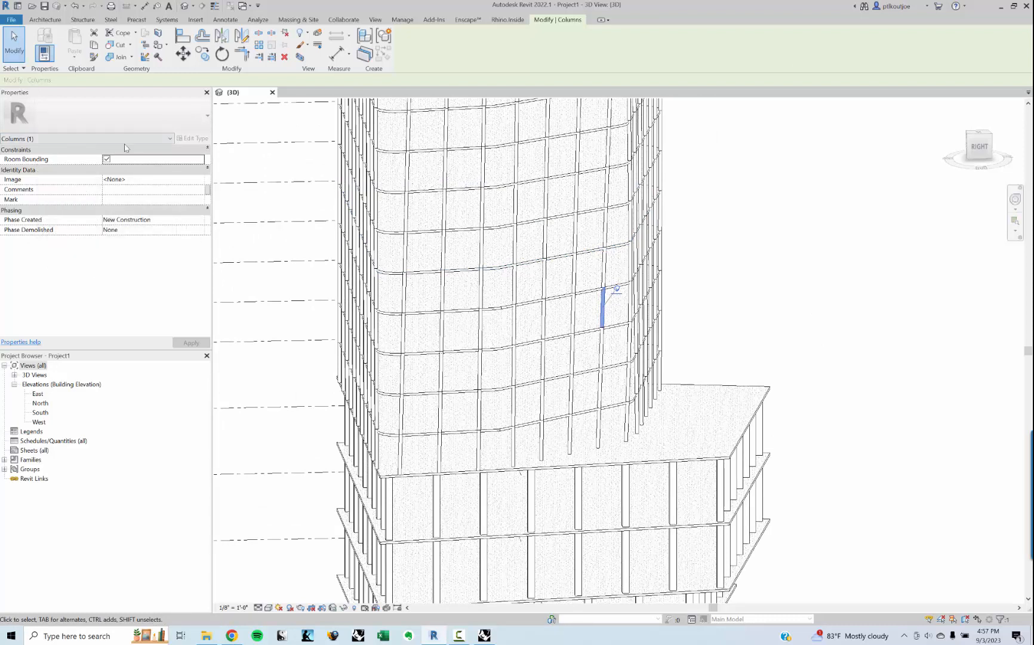
Compare the properties of a podium column with those of a DirectShape column on the tower
click(531, 502)
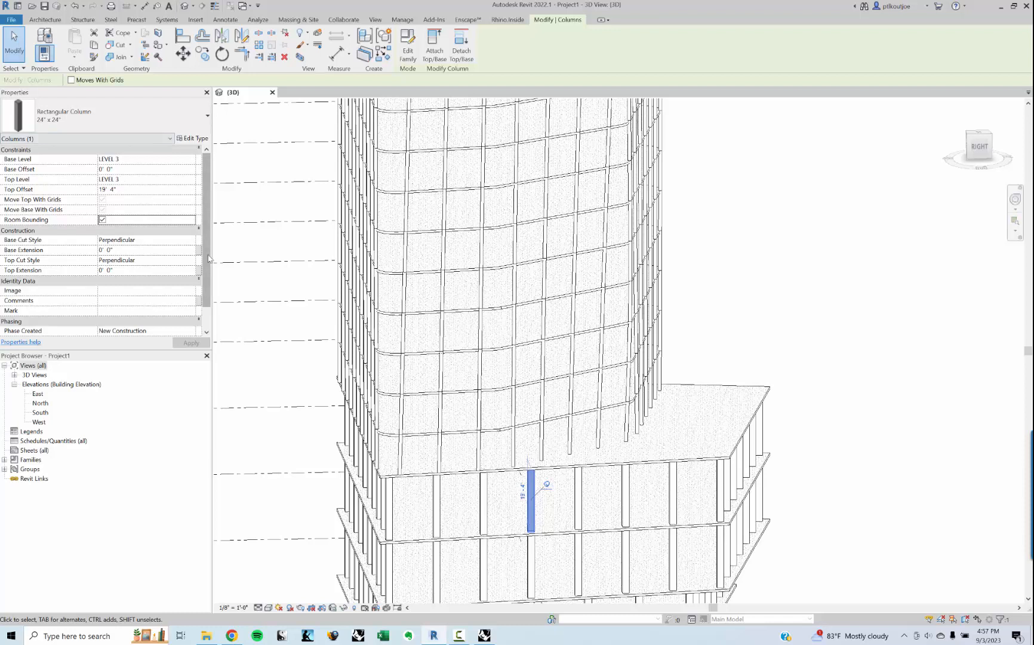
scroll(205, 261, down, 2)
click(530, 490)
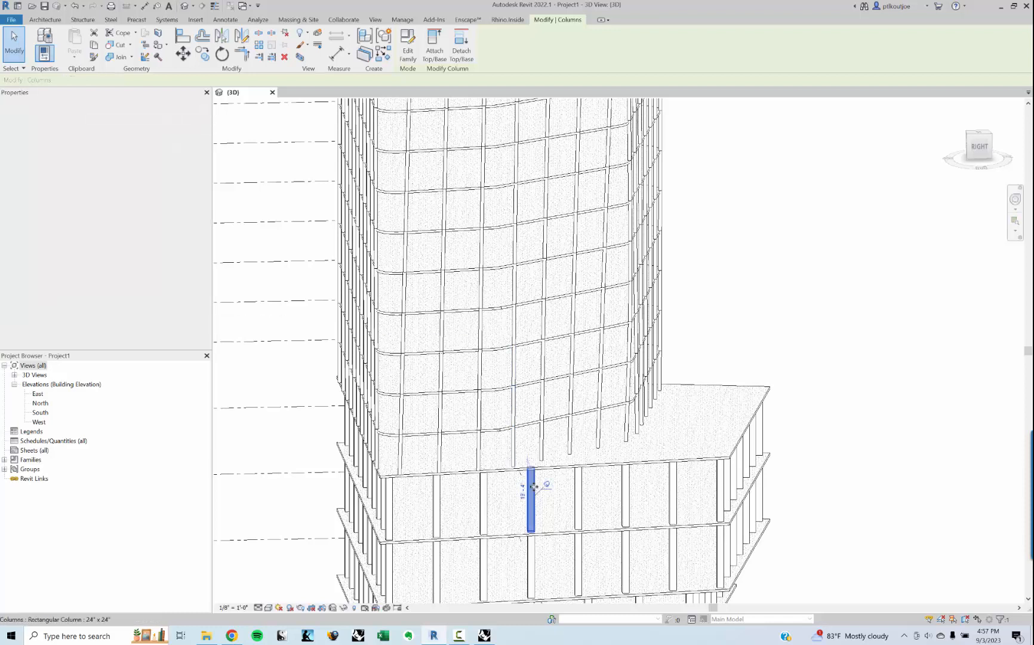
click(480, 331)
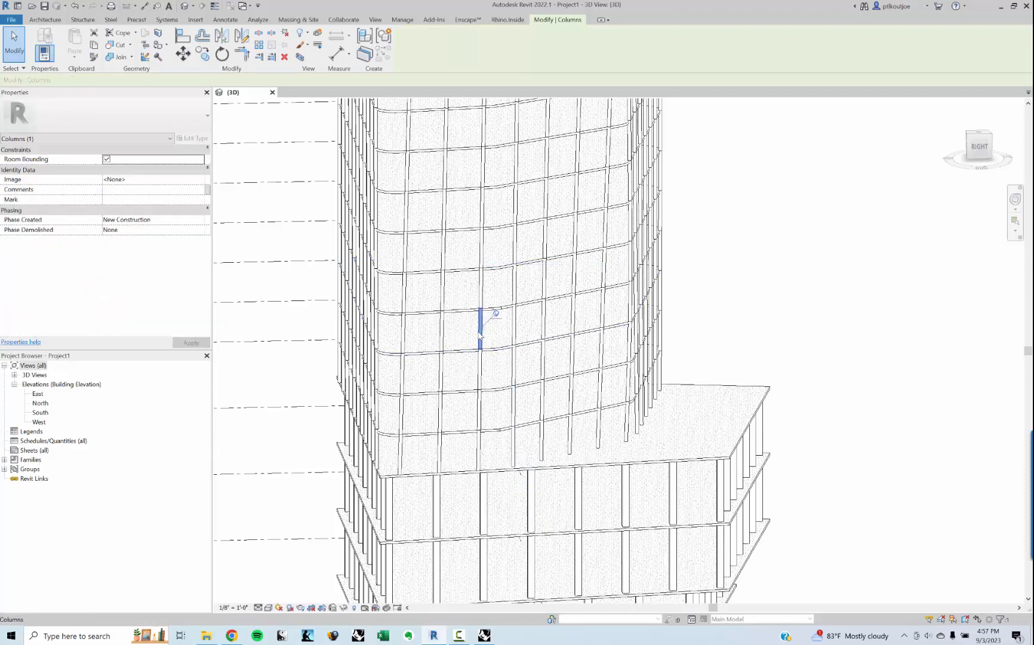
Select a Rectangular Column under the podium roof and examine how the podium columns line up with the tower columns above
middle_drag(574, 359, 576, 308)
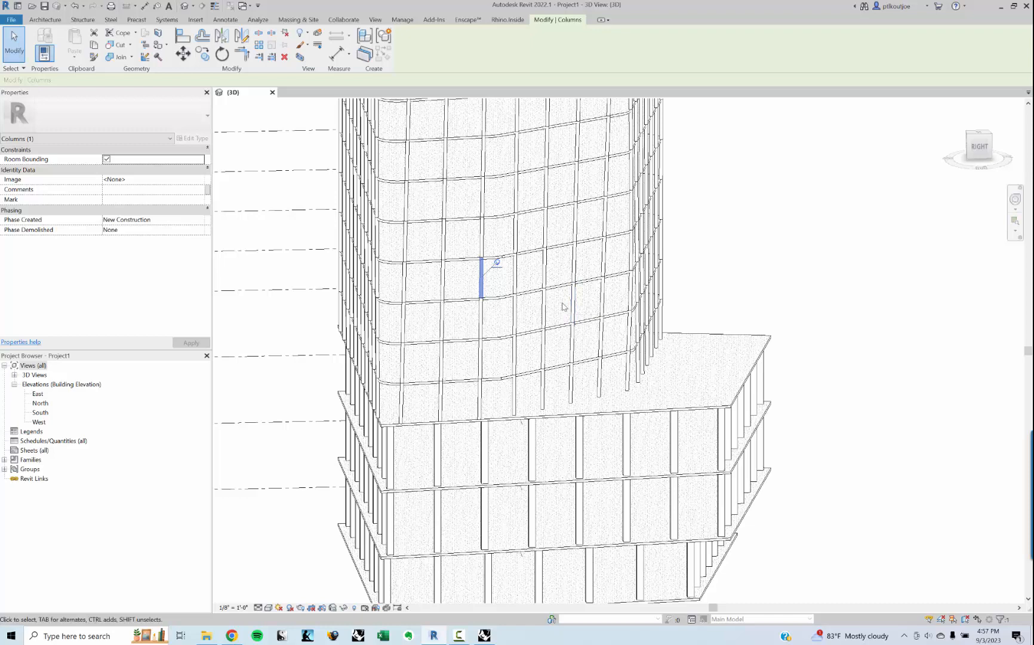
shift+middle_drag(566, 311, 482, 461)
click(483, 461)
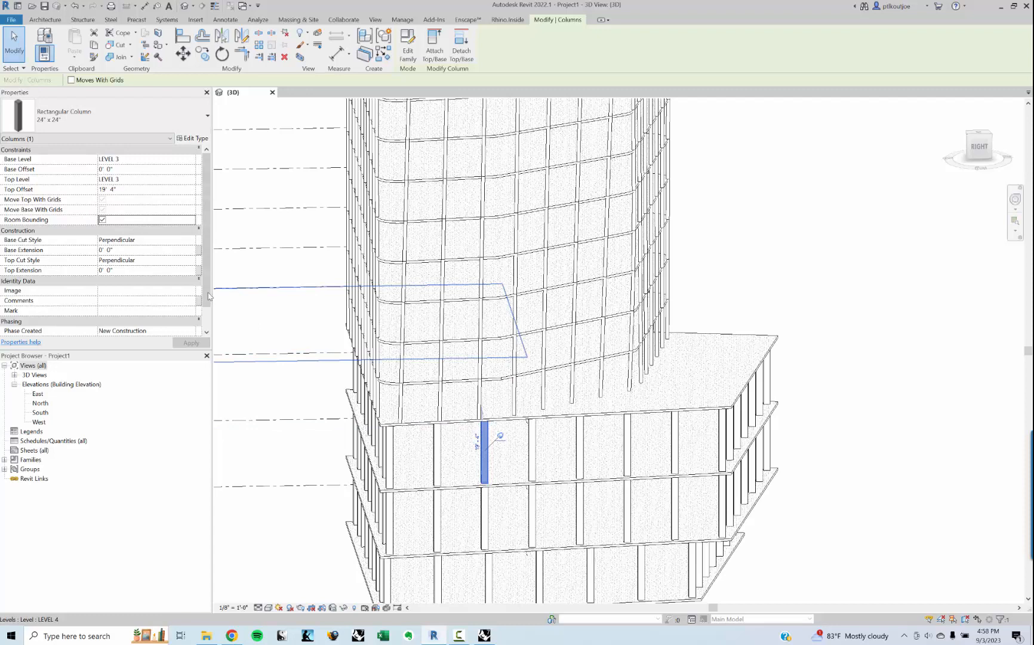
shift+middle_drag(623, 445, 657, 269)
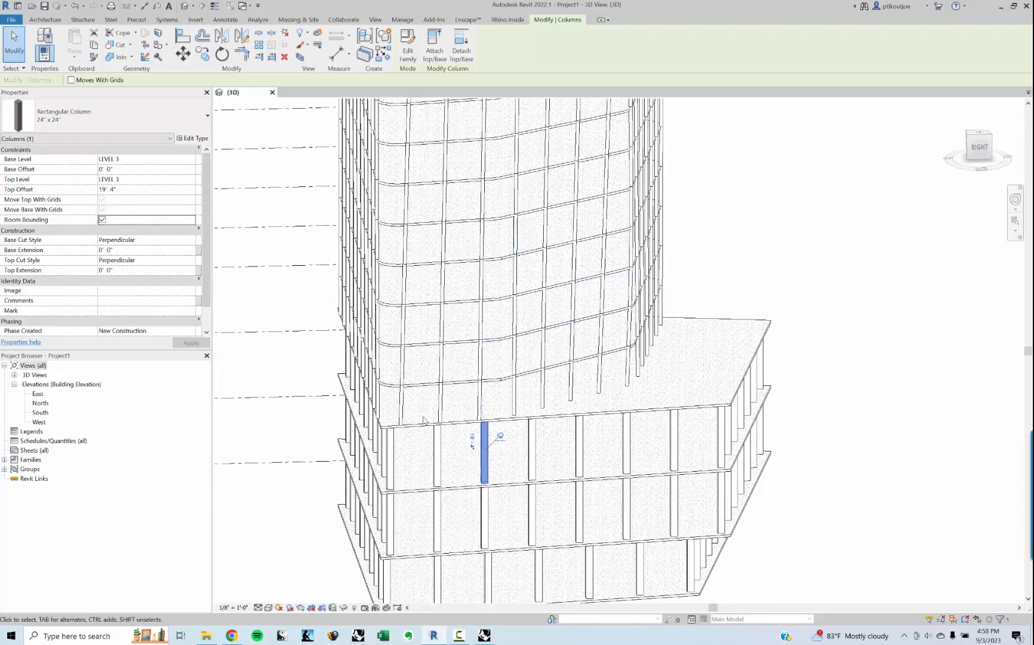
scroll(465, 407, up, 2)
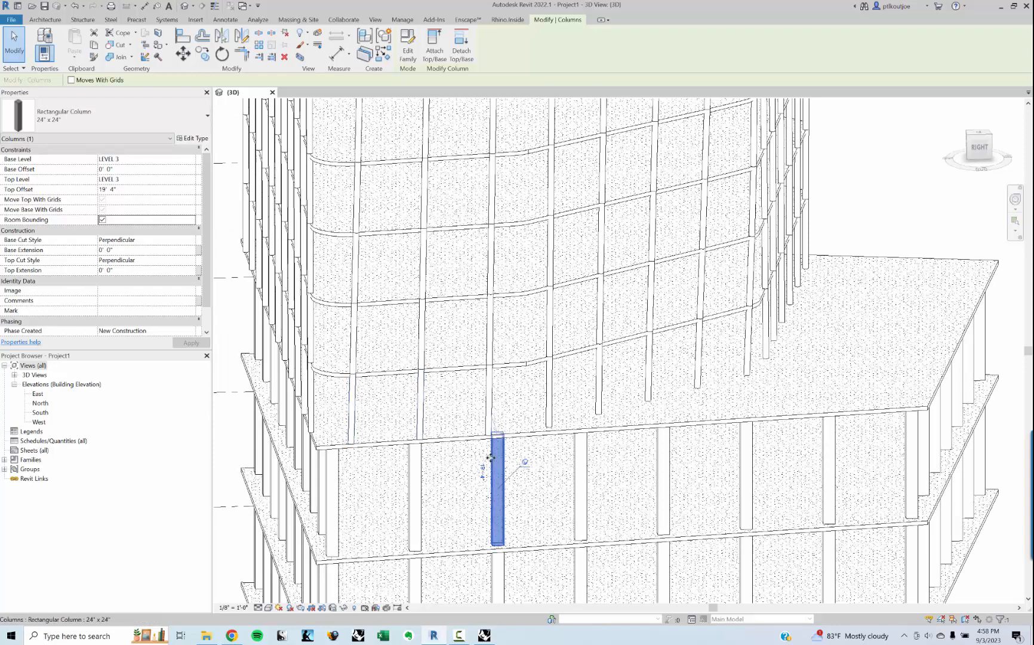
scroll(554, 412, down, 1)
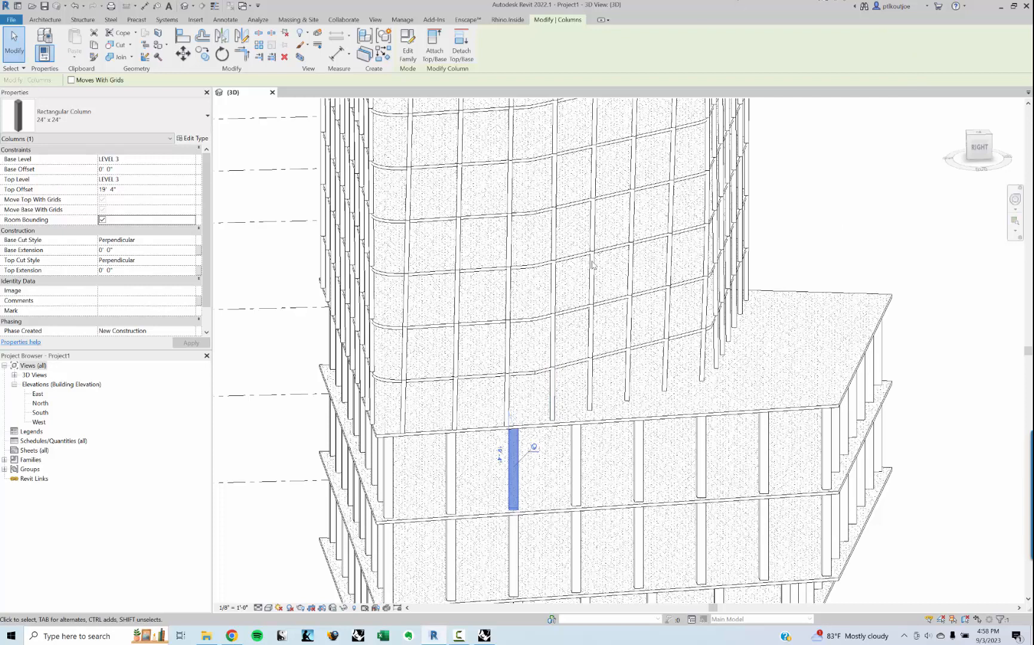
shift+middle_drag(621, 273, 634, 227)
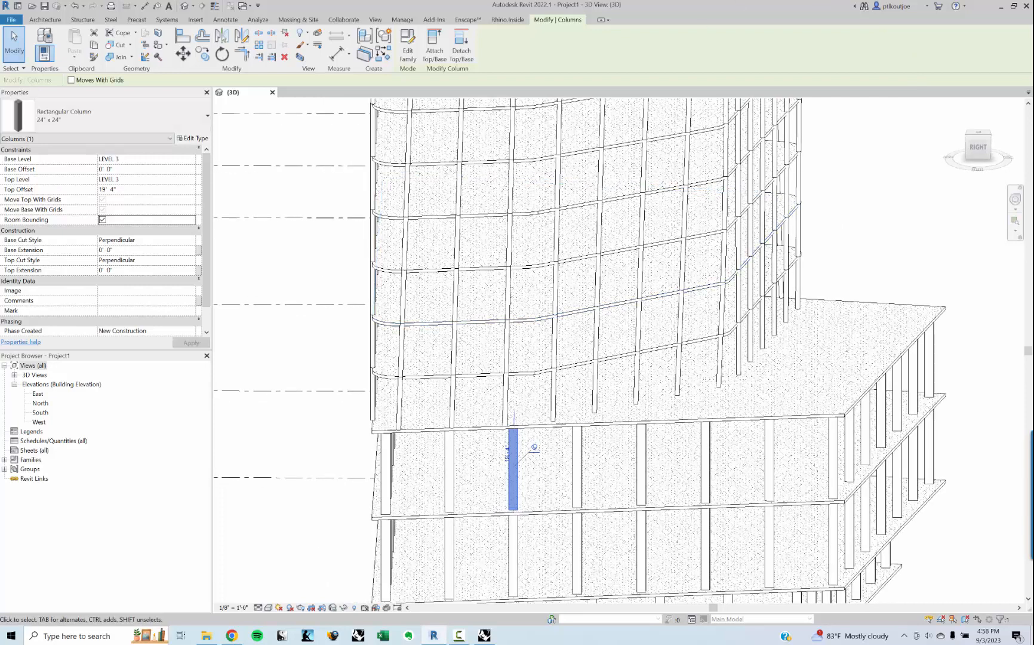
click(284, 259)
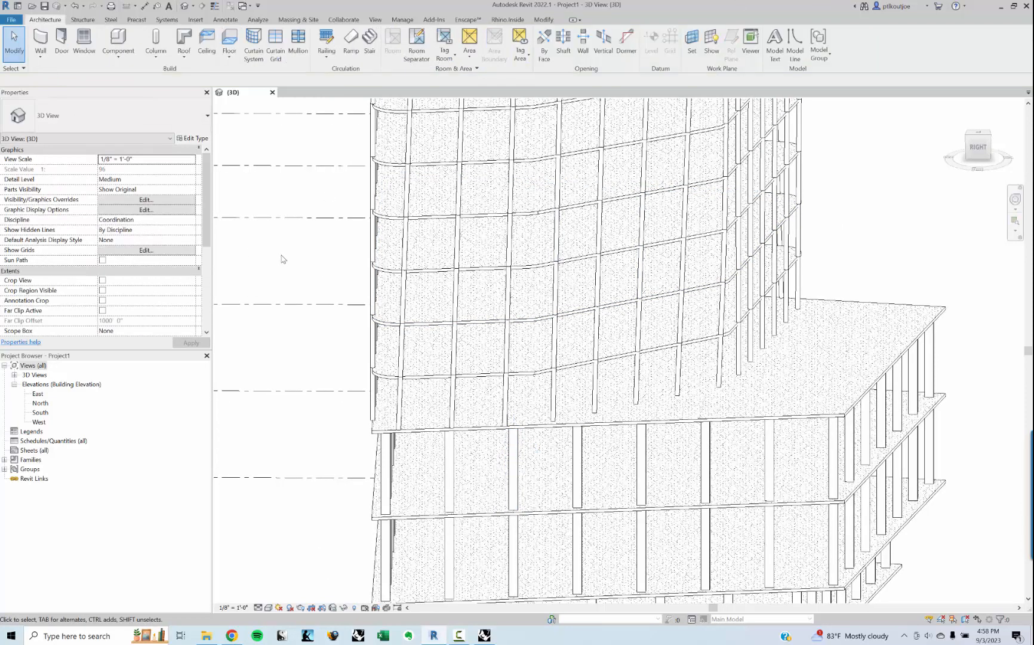
click(484, 635)
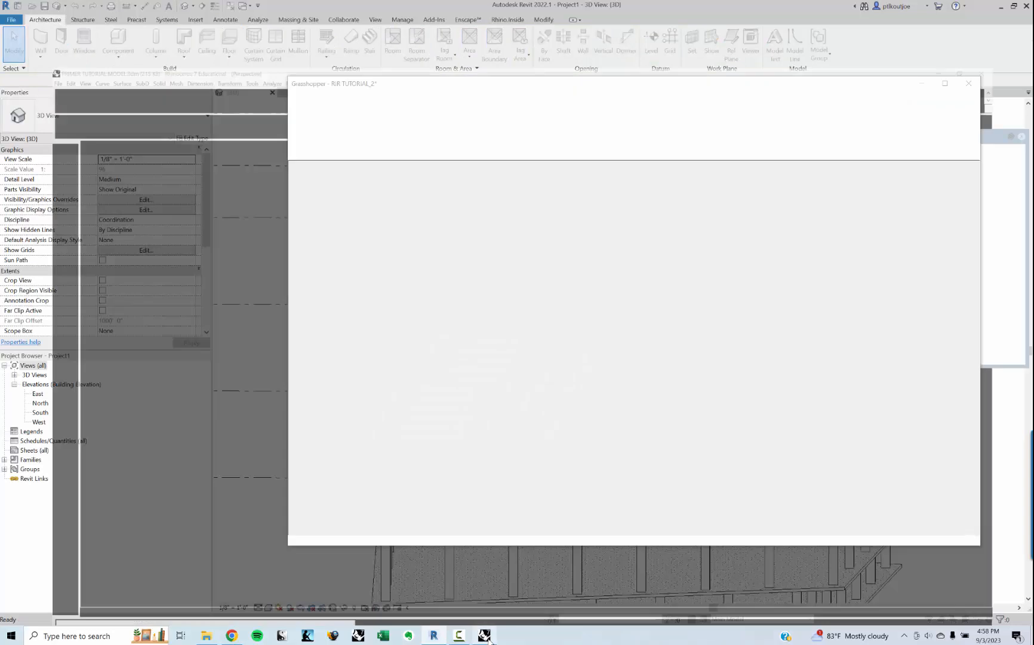
drag(574, 91, 551, 91)
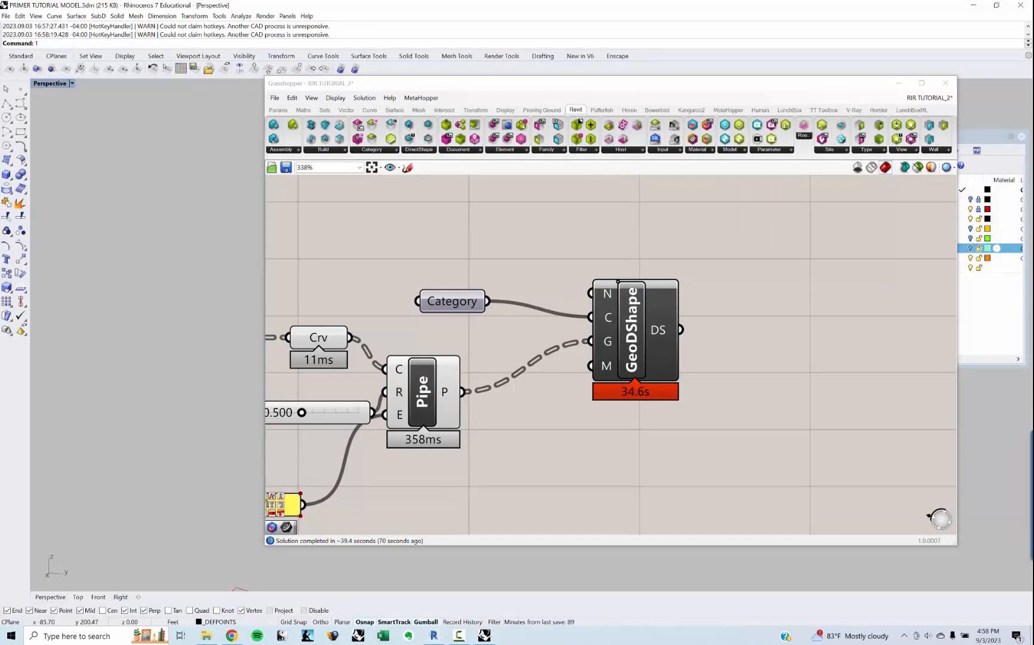
Save the Revit project as REVIT PRIMER TUTORIAL_2.rvt in the REVIT PRIMER TUTORIAL folder on the desktop
click(441, 635)
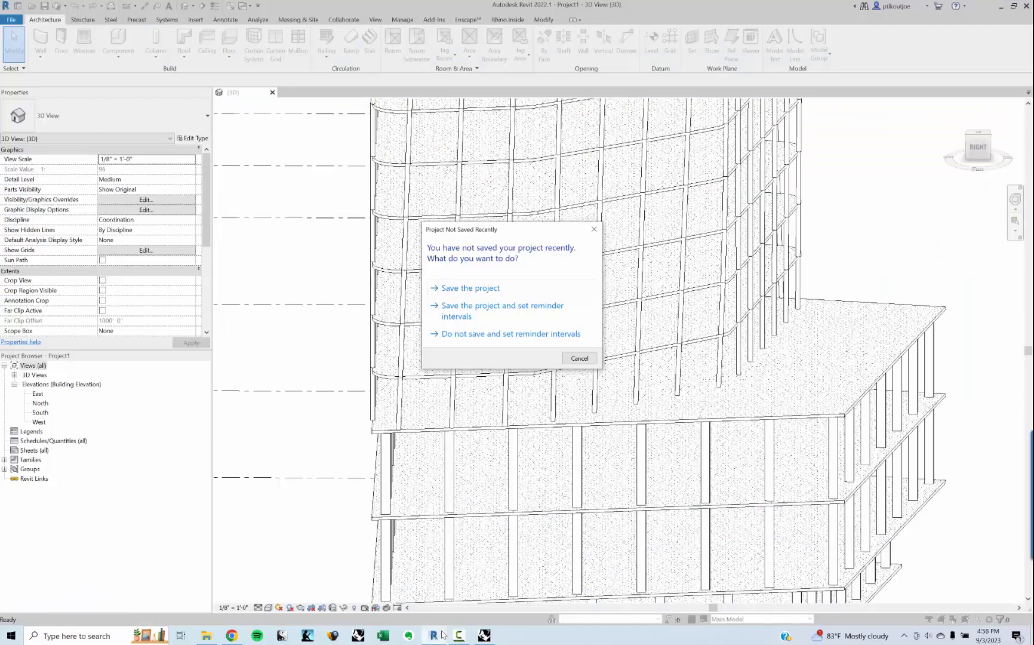
click(501, 291)
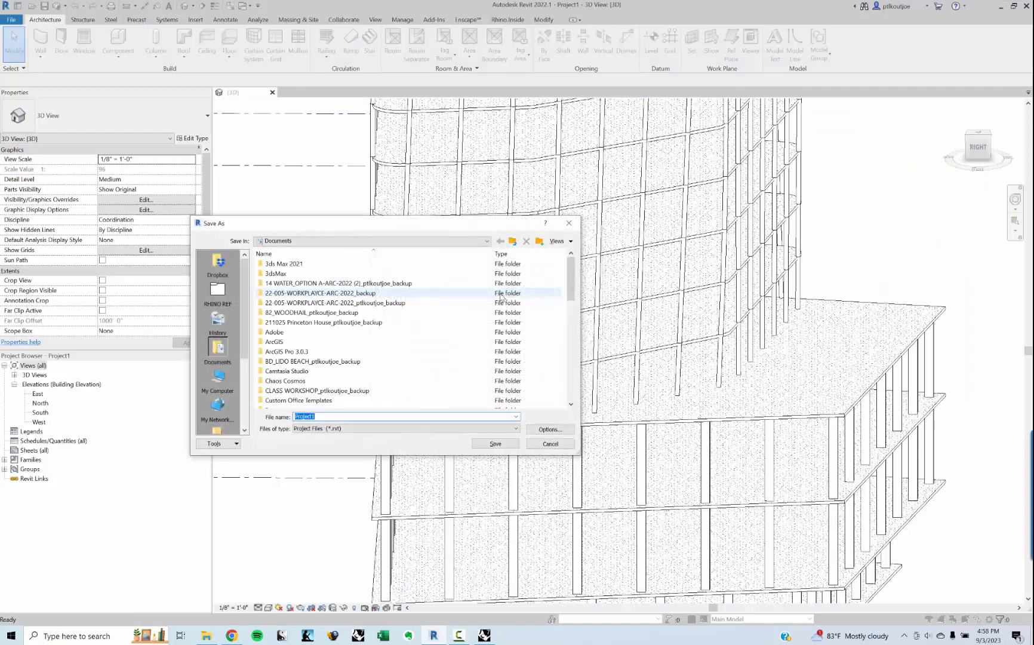
click(218, 382)
double_click(279, 273)
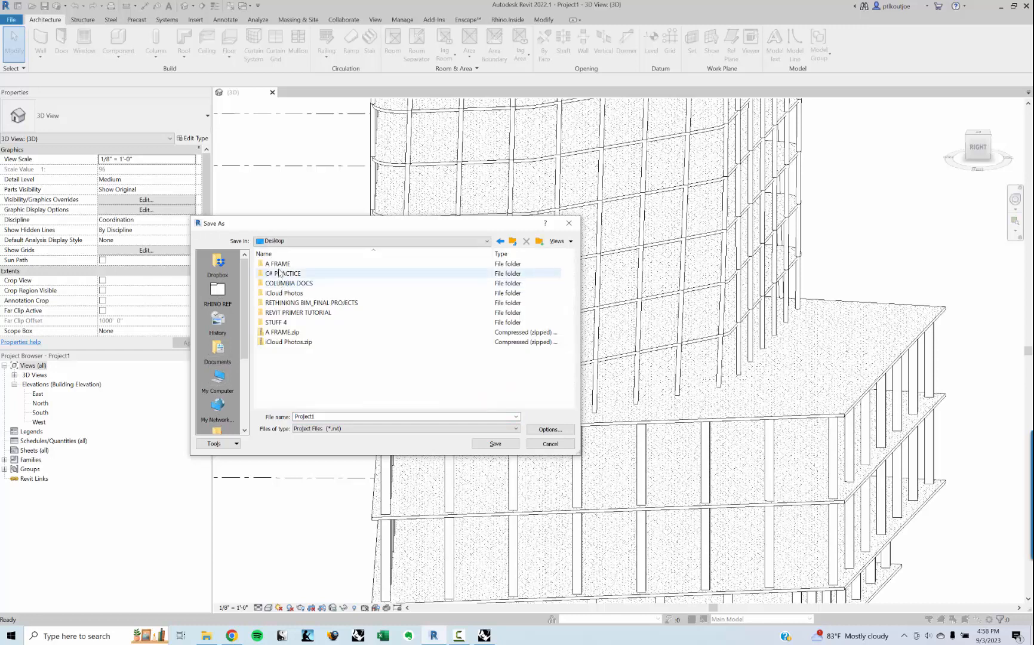
double_click(292, 312)
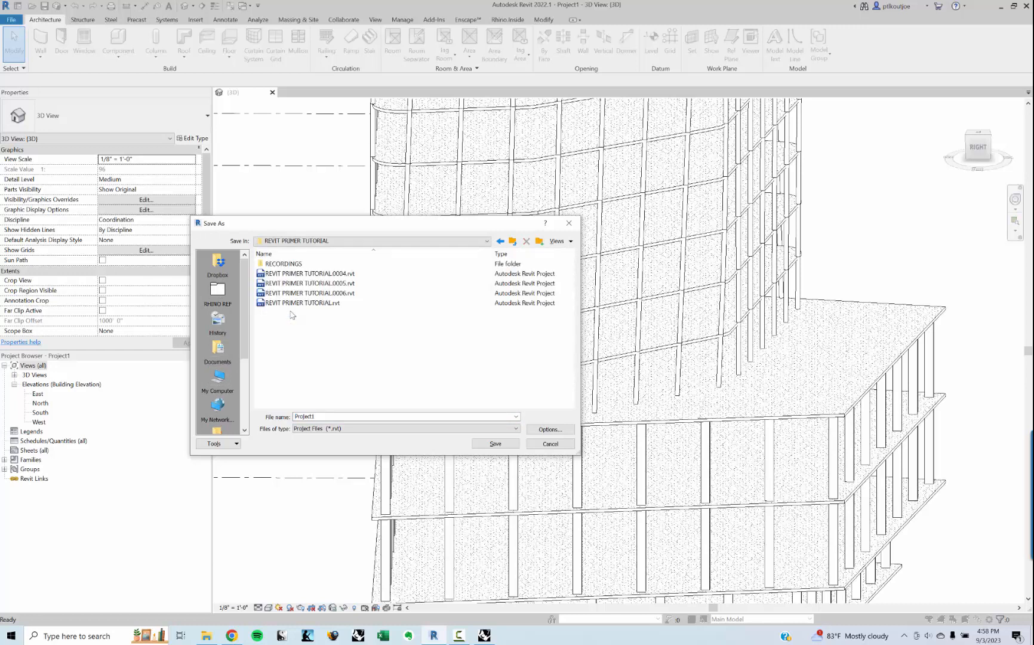
click(301, 303)
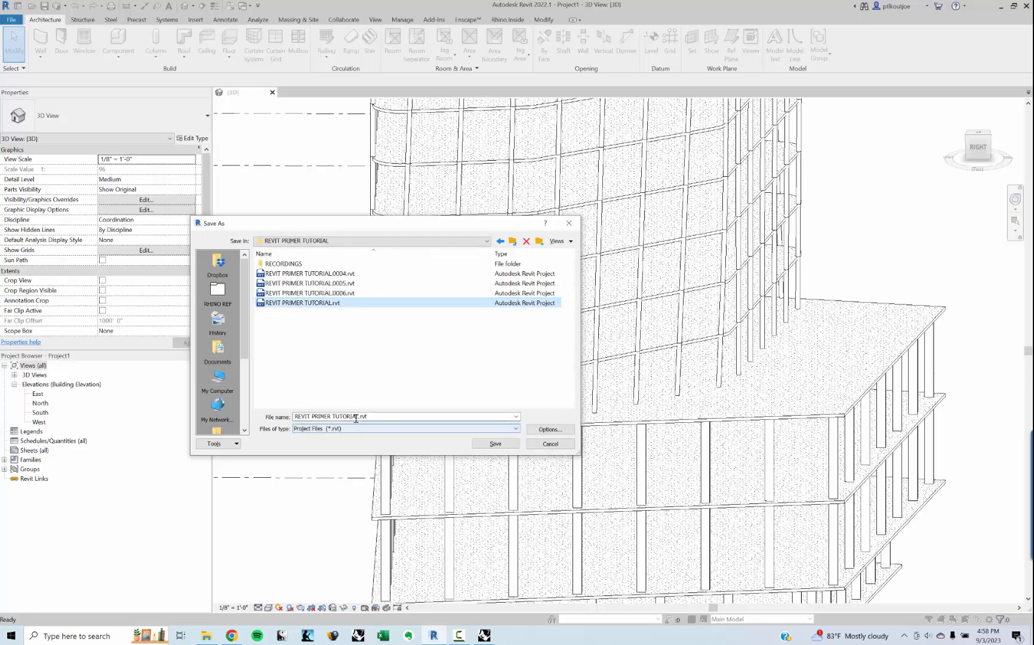
click(359, 416)
click(370, 416)
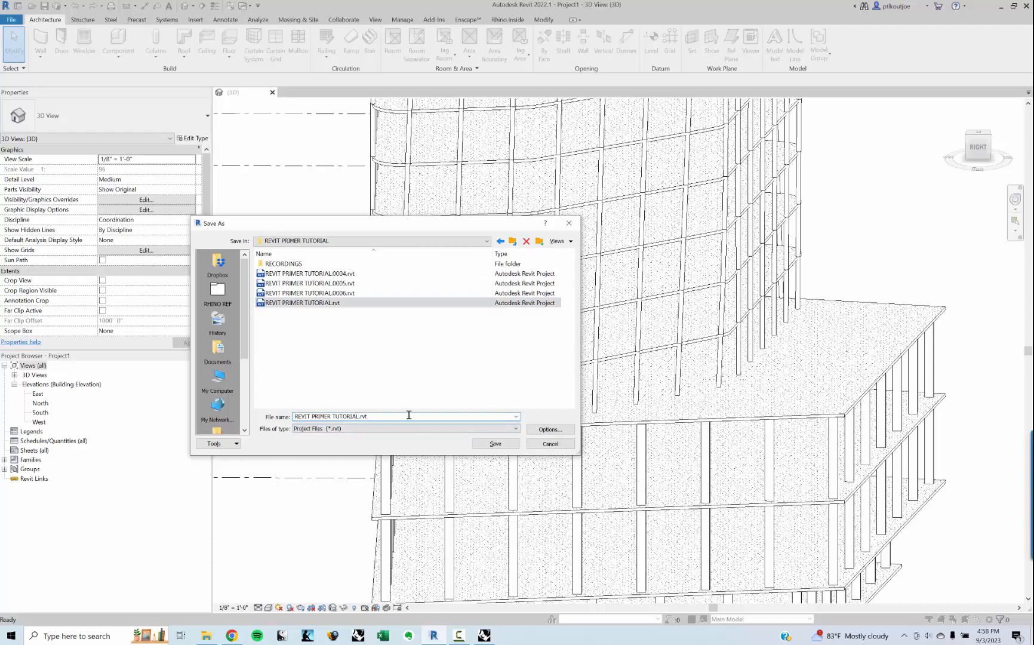
key(Return)
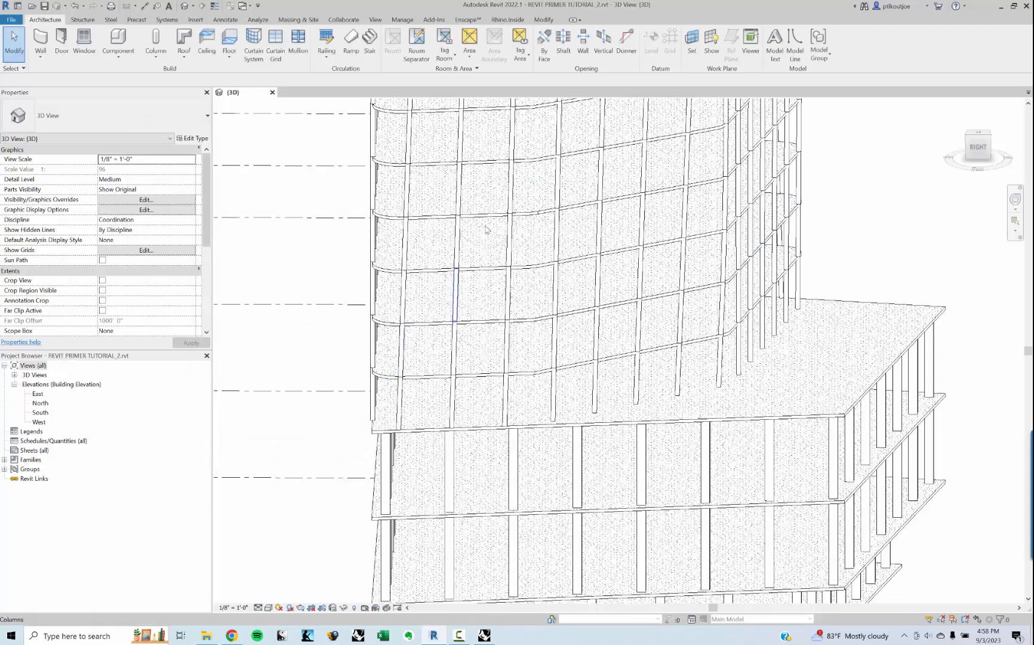
Switch to the Grasshopper definition and move the CURVED FLOOR SLABS curve parameter away from the Length and Divide components it feeds
middle_drag(328, 161, 322, 168)
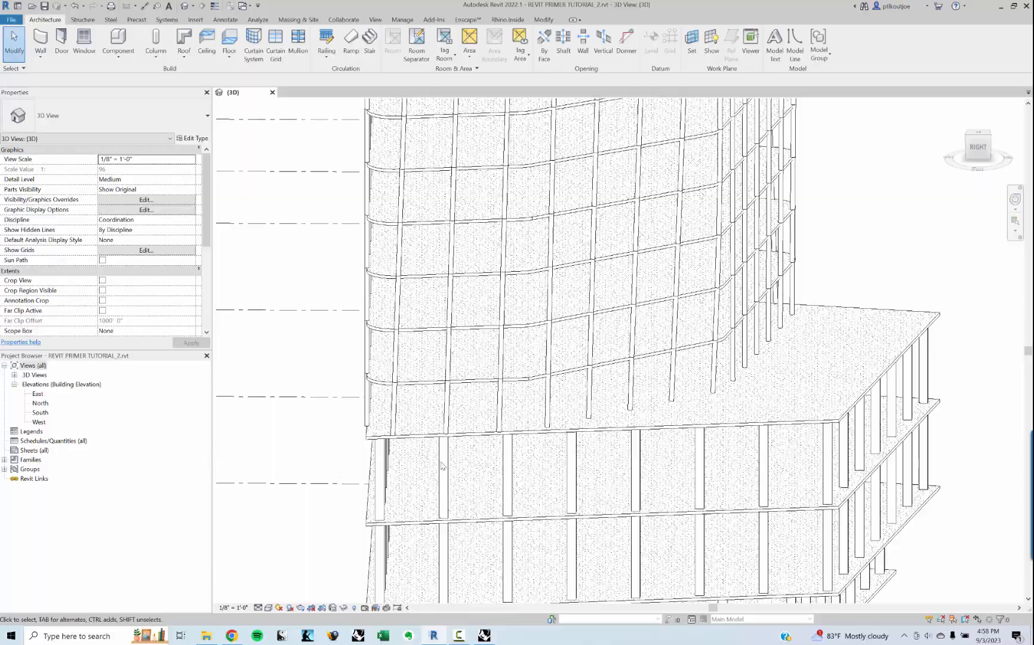
click(485, 635)
right_drag(600, 244, 506, 360)
scroll(555, 266, down, 5)
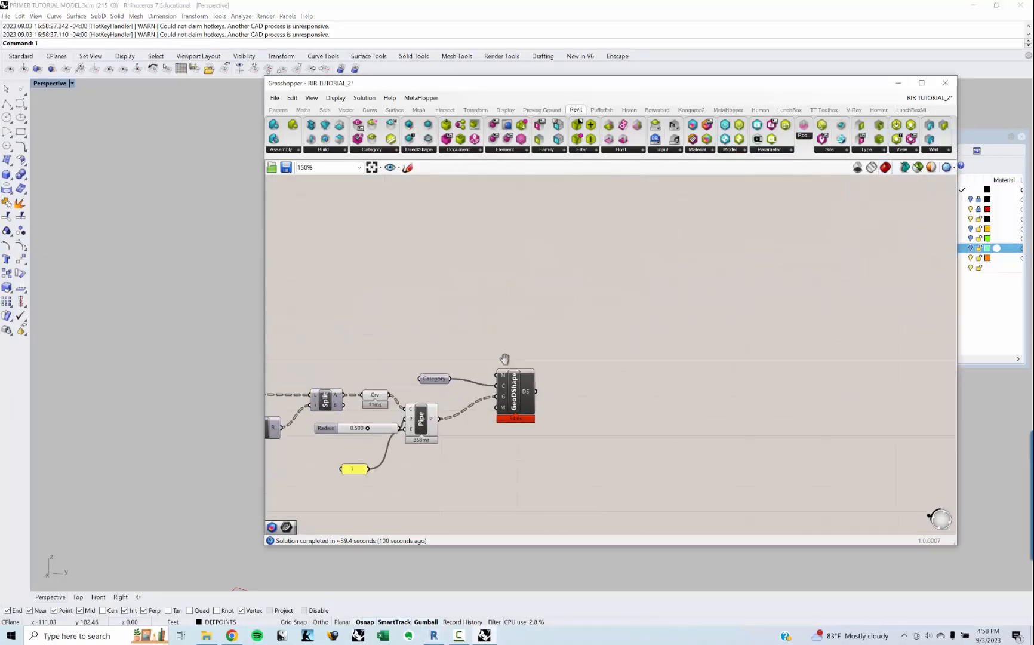
scroll(367, 356, down, 2)
right_drag(367, 357, 728, 303)
scroll(368, 329, up, 3)
scroll(368, 329, down, 3)
right_drag(369, 329, 723, 286)
right_drag(460, 254, 557, 275)
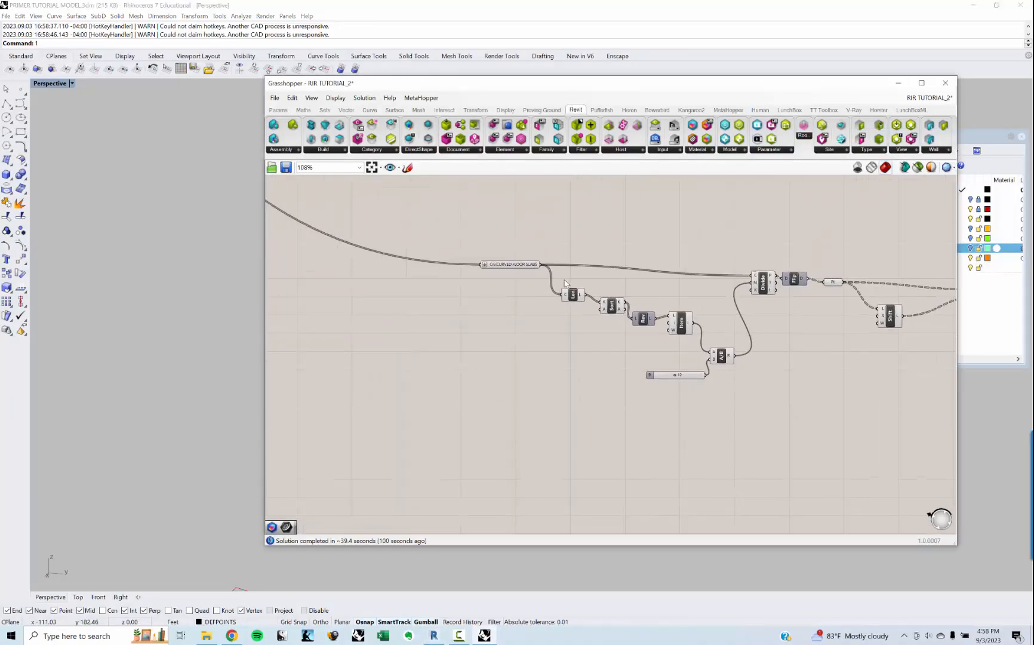
scroll(557, 274, up, 2)
drag(490, 263, 400, 262)
scroll(446, 249, up, 3)
Add a Curve parameter, transfer the outgoing wires of CURVED FLOOR SLABS to it, and make space between the two parameters
double_click(466, 237)
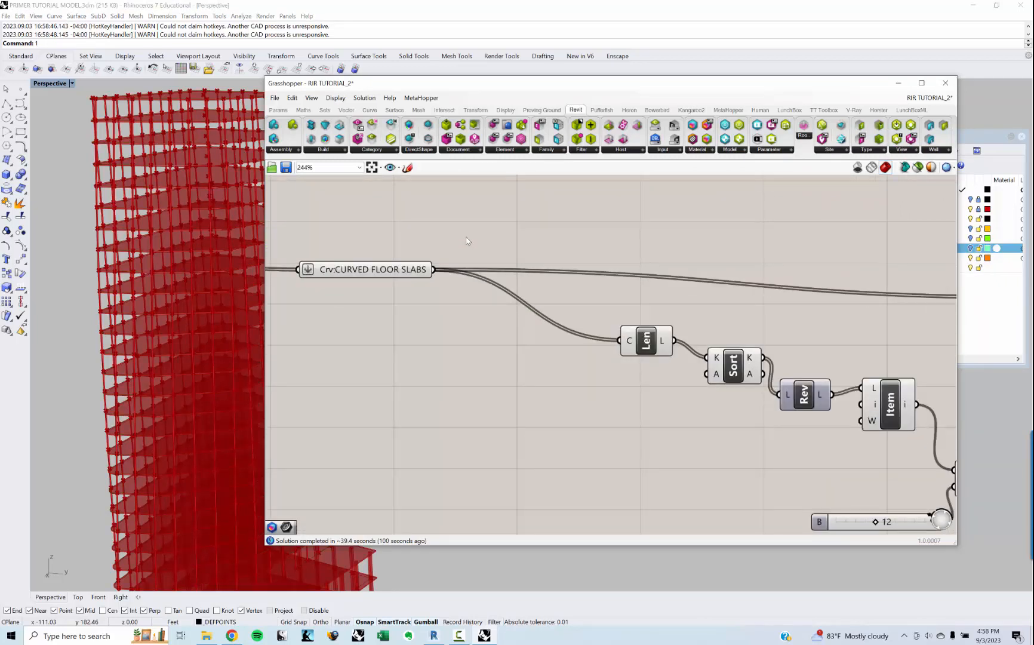
text(CRV)
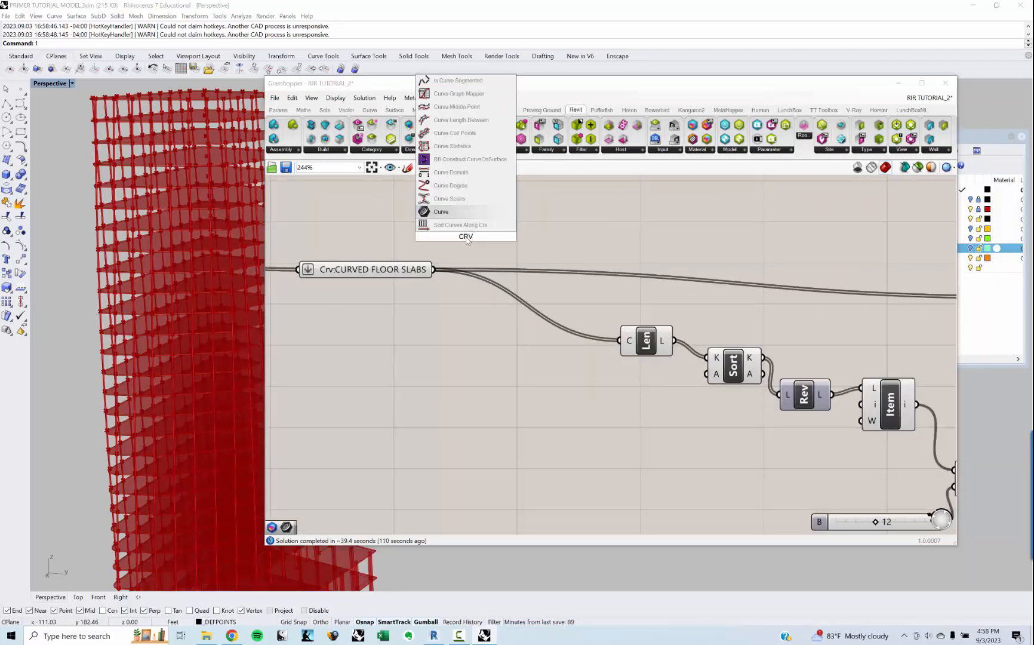
key(Return)
ctrl+shift+drag(435, 270, 586, 240)
click(360, 269)
drag(359, 271, 344, 255)
scroll(353, 255, down, 2)
right_drag(416, 278, 530, 302)
click(480, 286)
drag(475, 281, 417, 282)
click(458, 358)
double_click(452, 343)
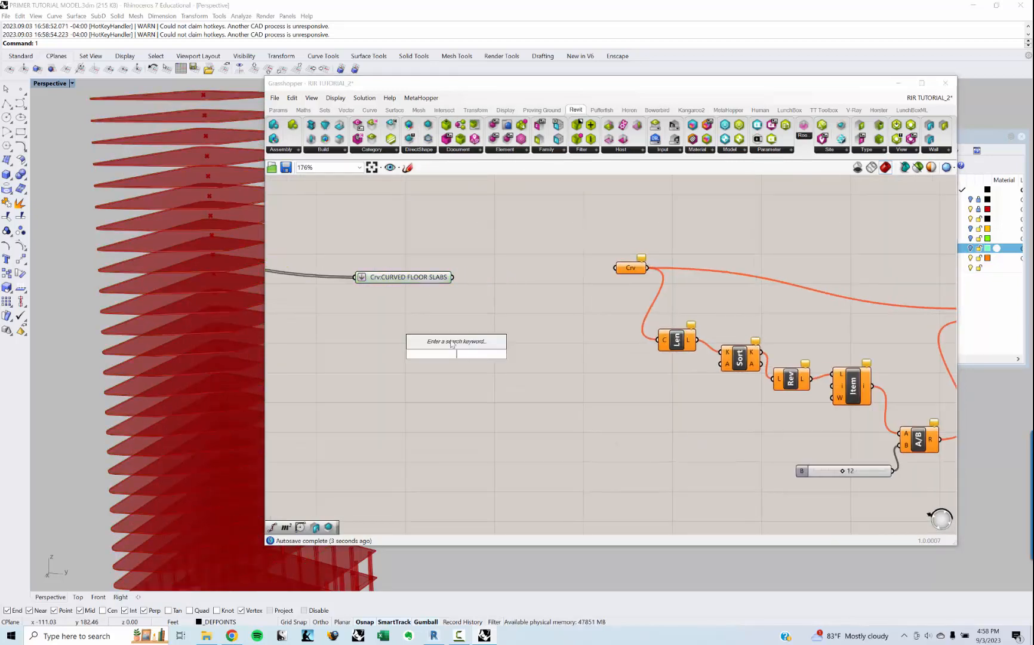
text(OFF)
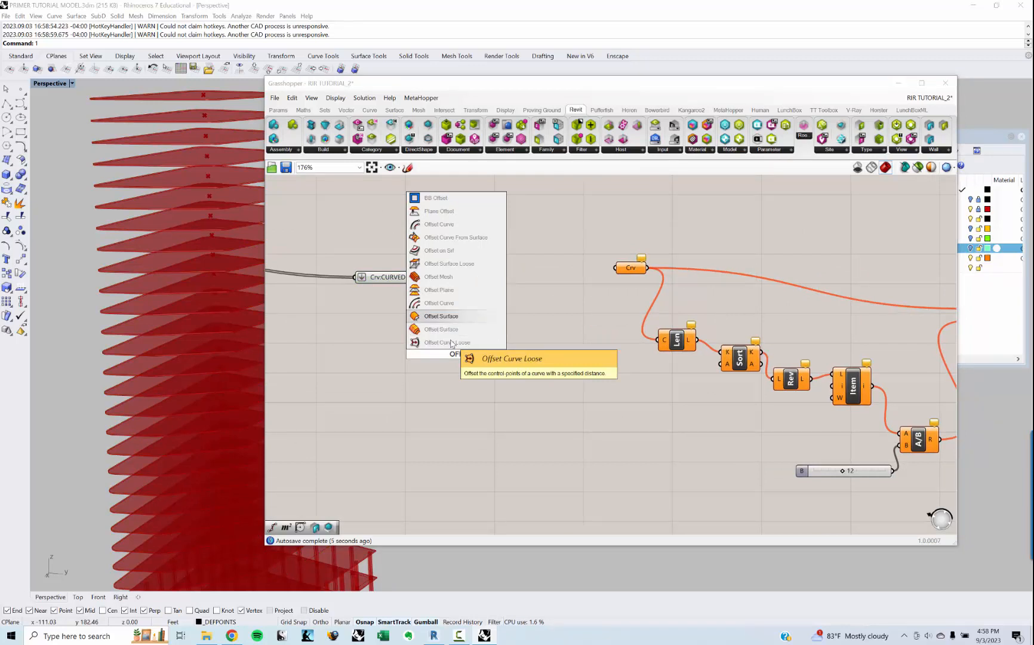
click(452, 343)
key(Delete)
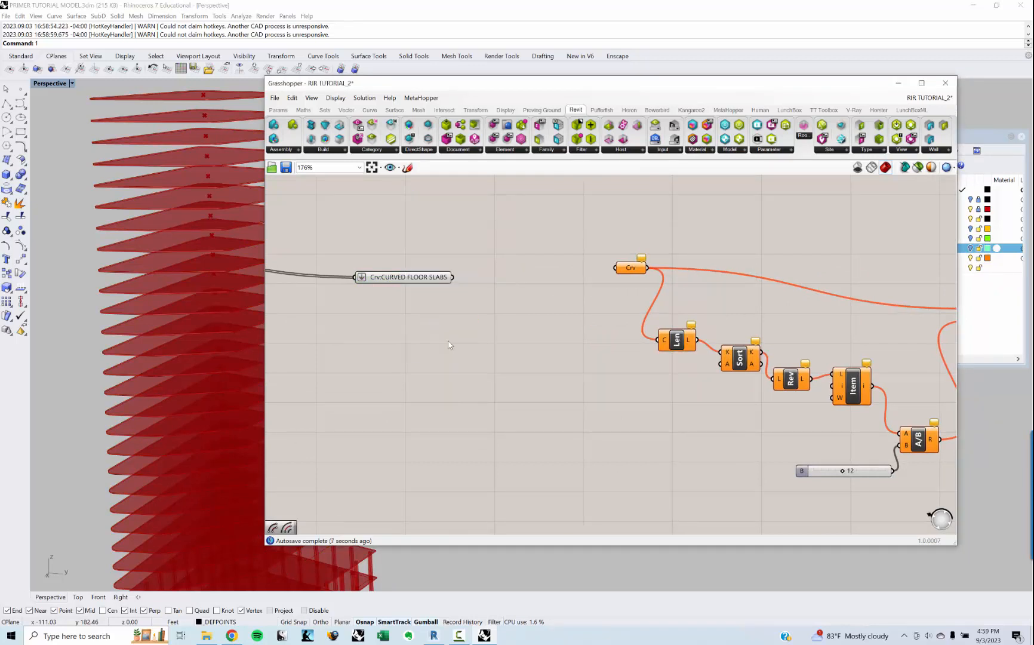
Add an Offset Curve component and connect CURVED FLOOR SLABS to its C input
double_click(449, 344)
text(OFF)
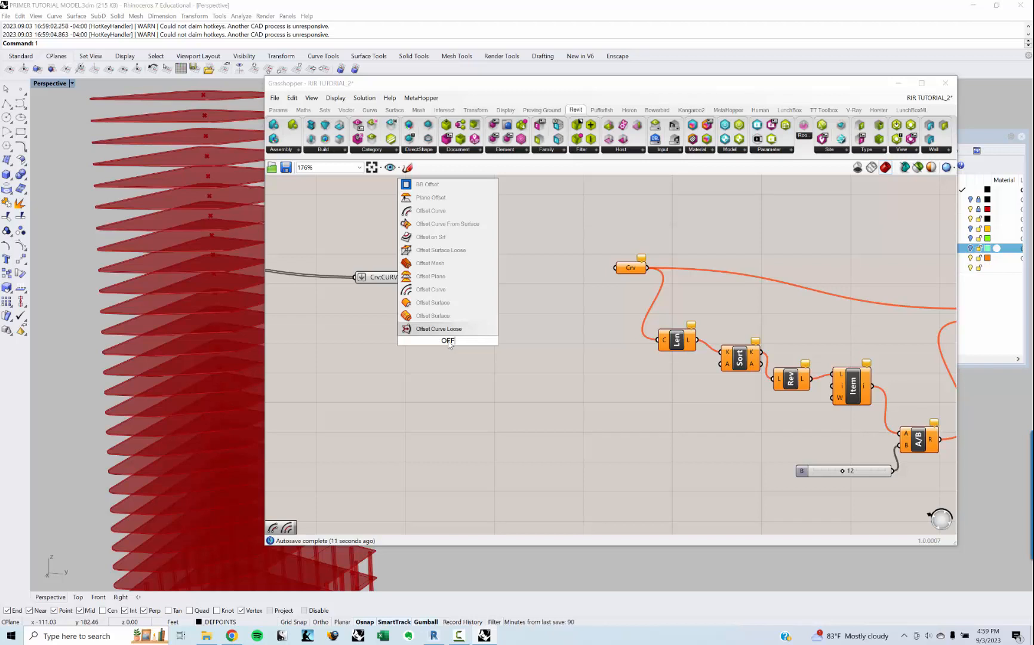
key(Up)
key(Up)
key(Up)
key(Up)
key(Up)
key(Up)
key(Up)
key(Up)
key(Up)
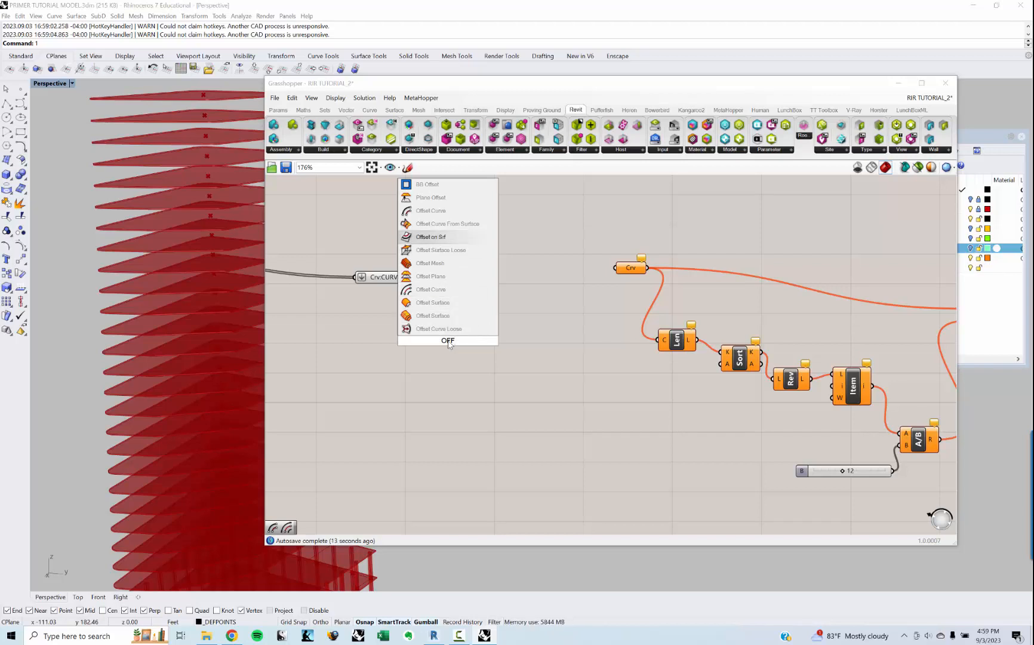
key(Return)
scroll(449, 344, up, 2)
drag(449, 345, 530, 337)
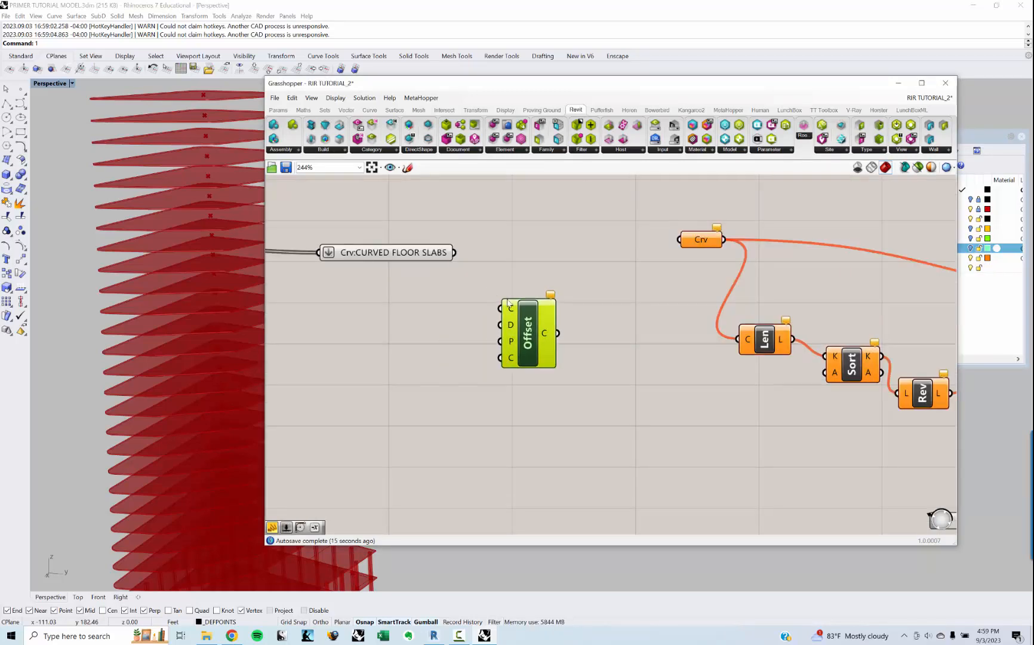
drag(454, 253, 500, 308)
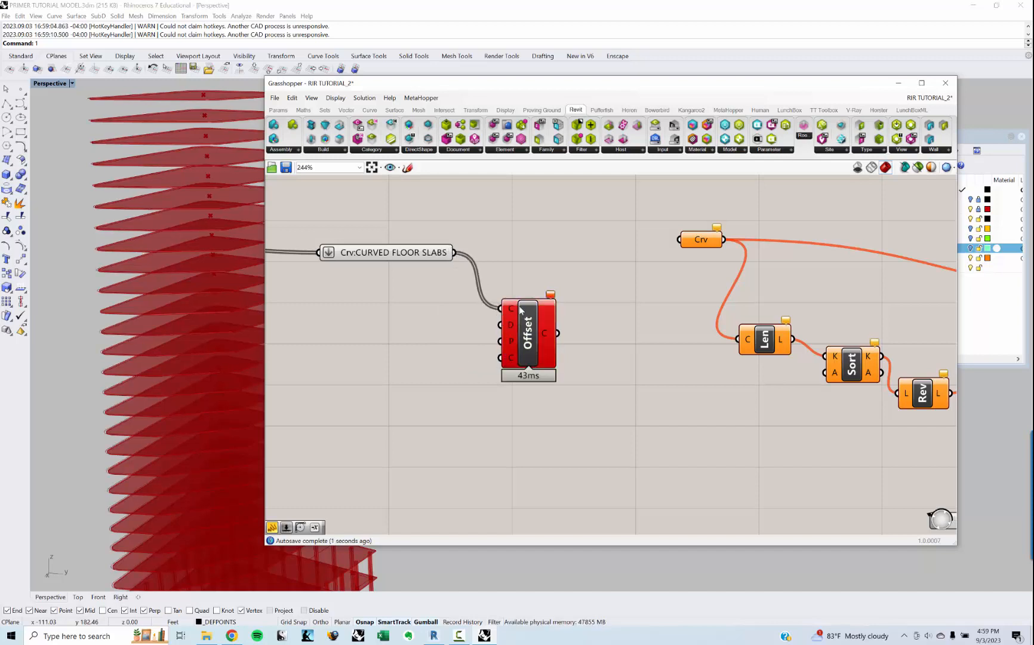
Add an XY Plane component and connect it to the Offset component's P input
mouse_move(551, 298)
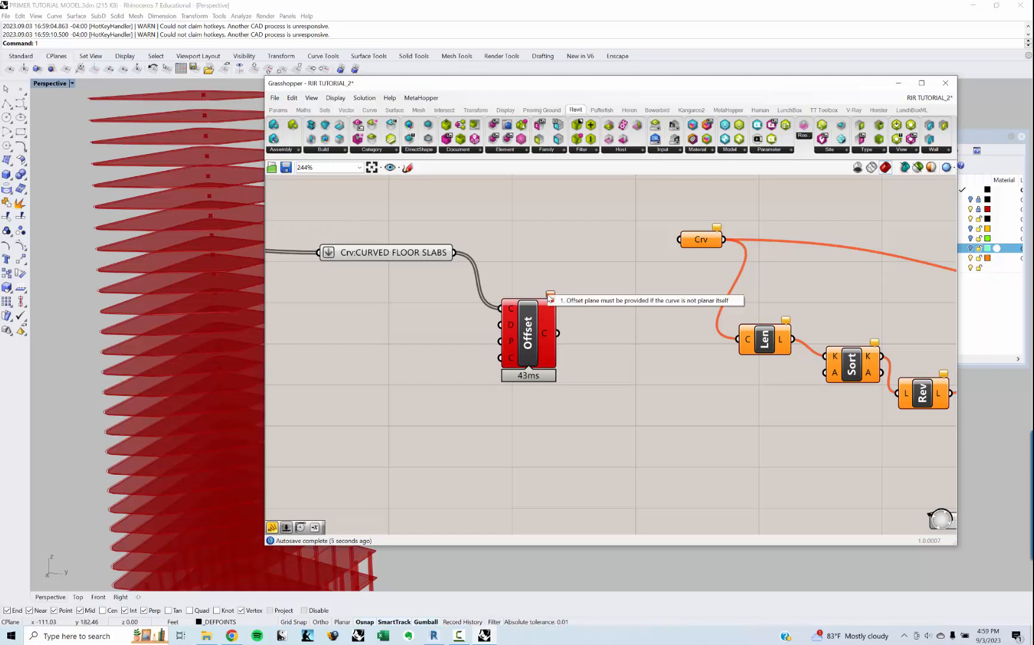
right_drag(512, 339, 518, 330)
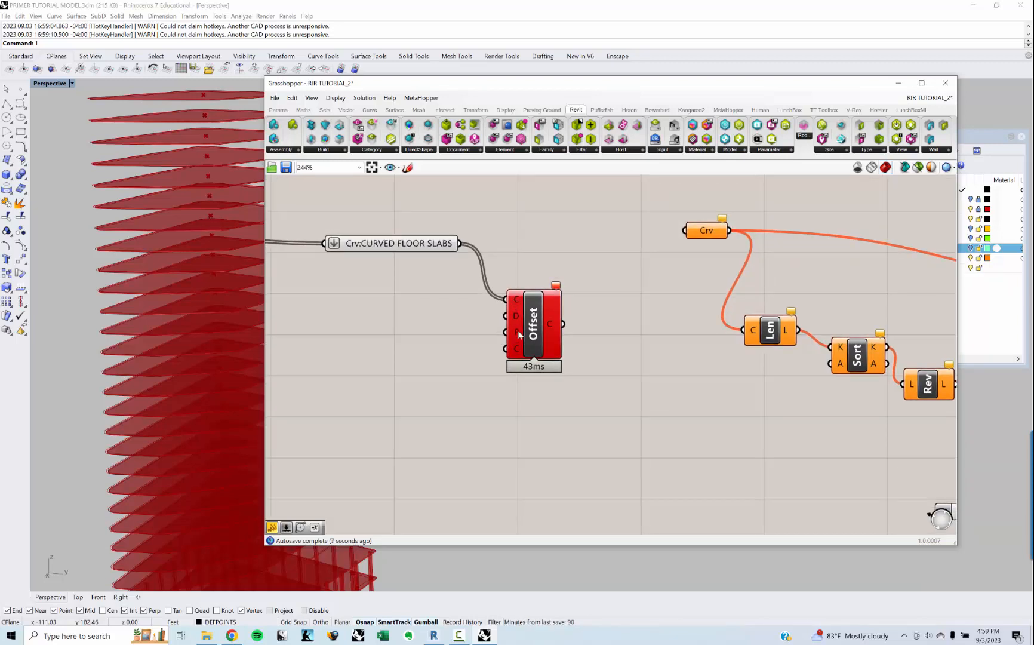
double_click(428, 376)
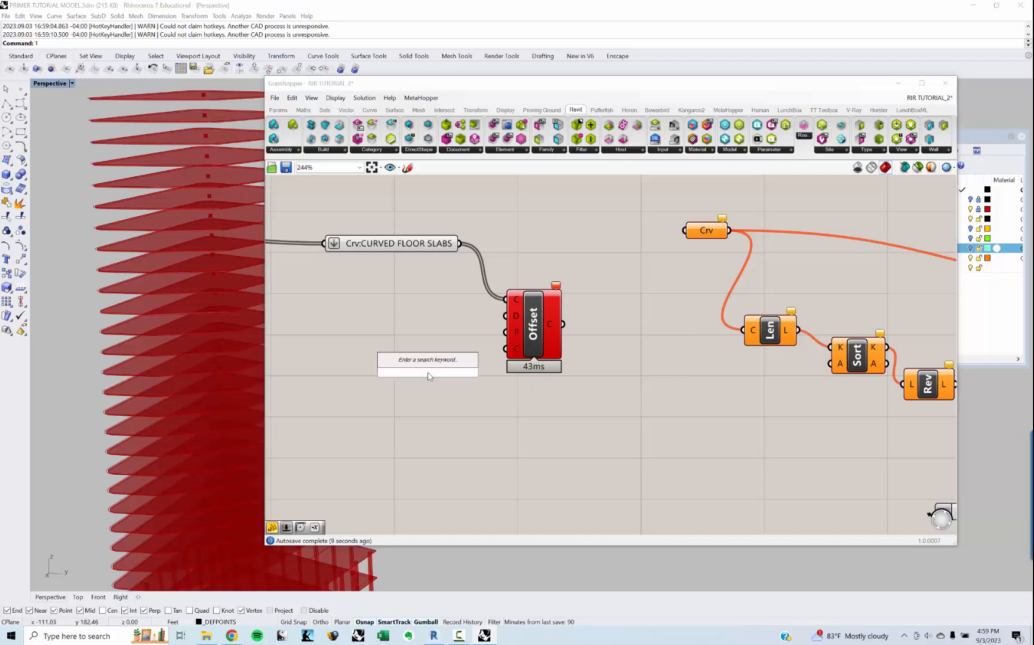
text(xy)
click(427, 362)
drag(458, 371, 505, 332)
drag(426, 375, 416, 367)
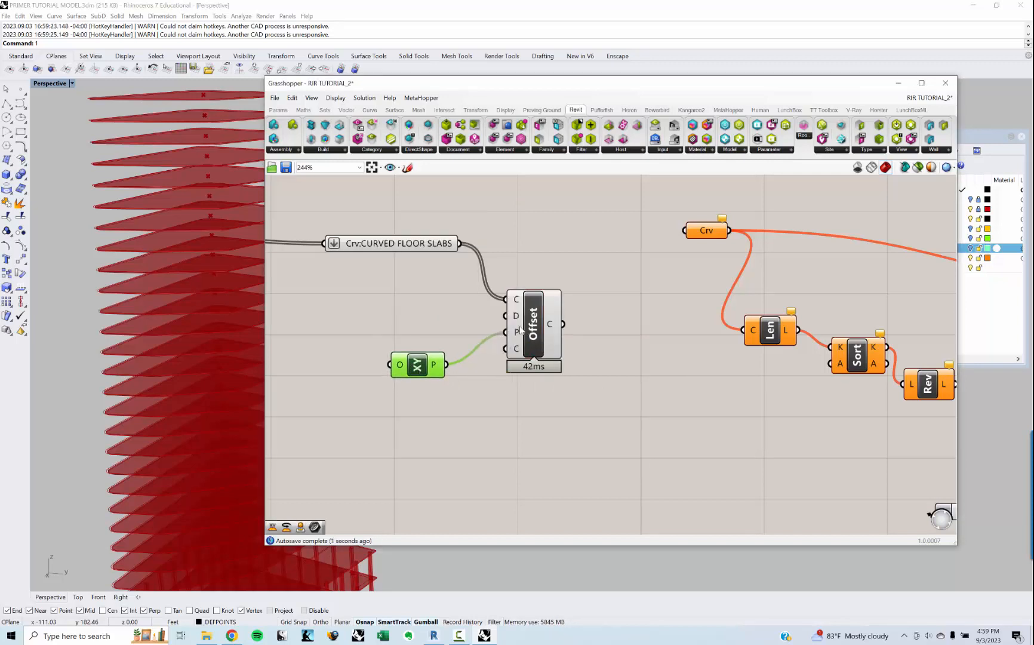
Add a Negative component, connect it to the Offset component's D input, and place it just above the XY Plane
double_click(375, 318)
text(NE)
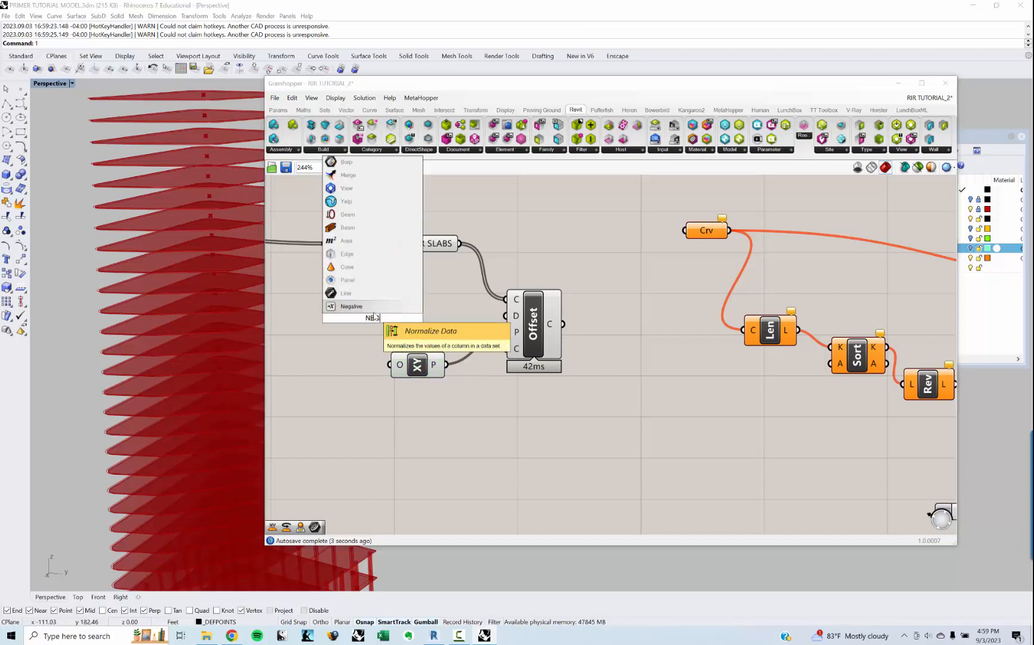
key(Return)
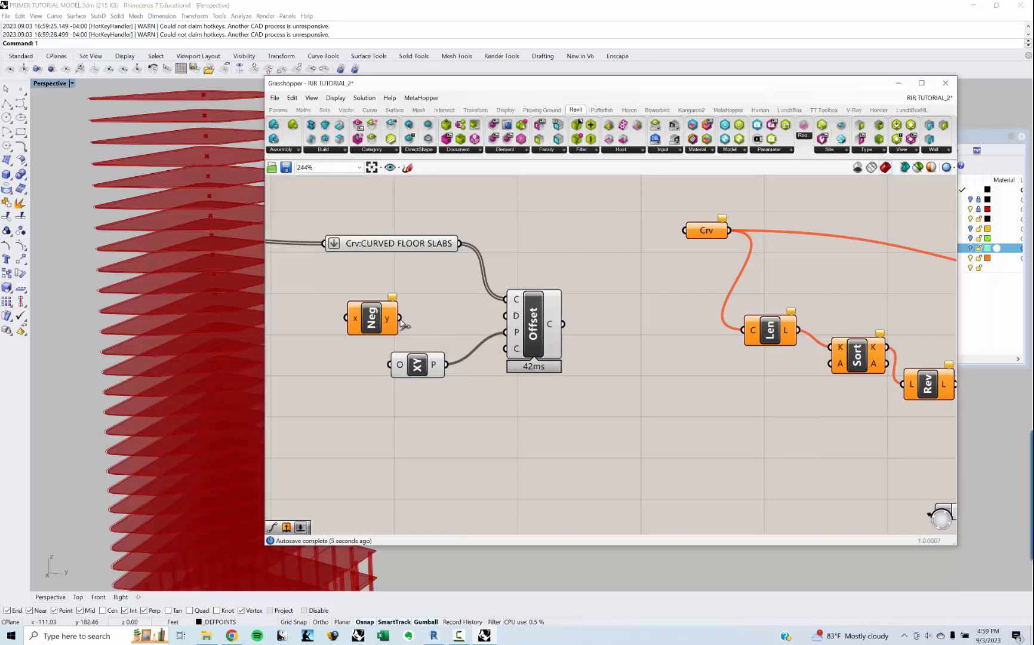
drag(400, 319, 506, 316)
right_drag(382, 322, 415, 323)
drag(413, 323, 462, 318)
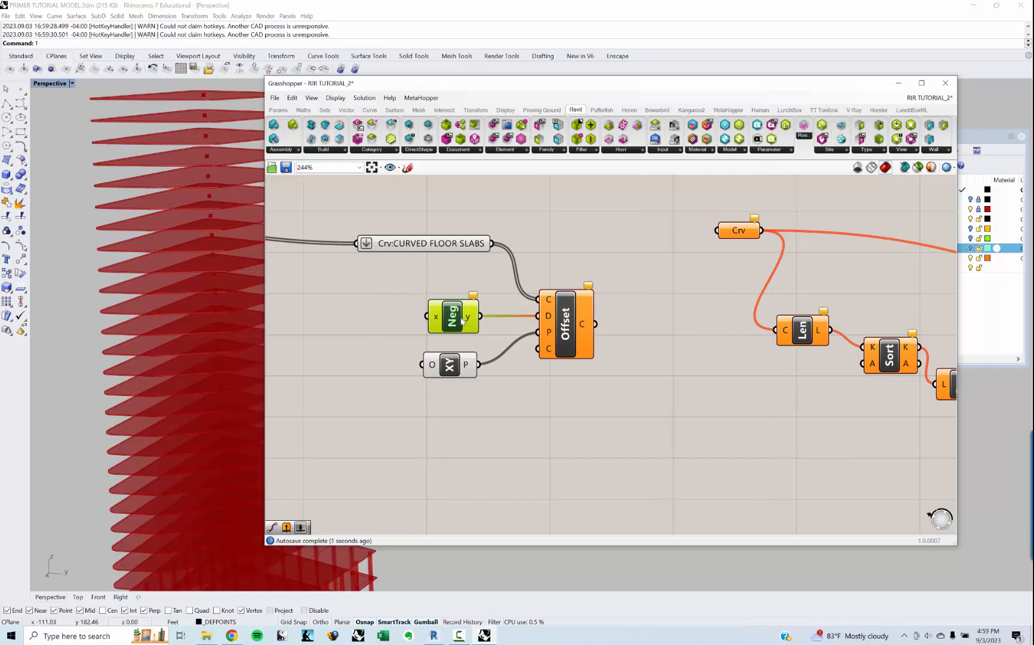
Add a 1-to-5 number slider set to 2 as the Negative component's input and connect the Offset result to the downstream Curve parameter
double_click(380, 314)
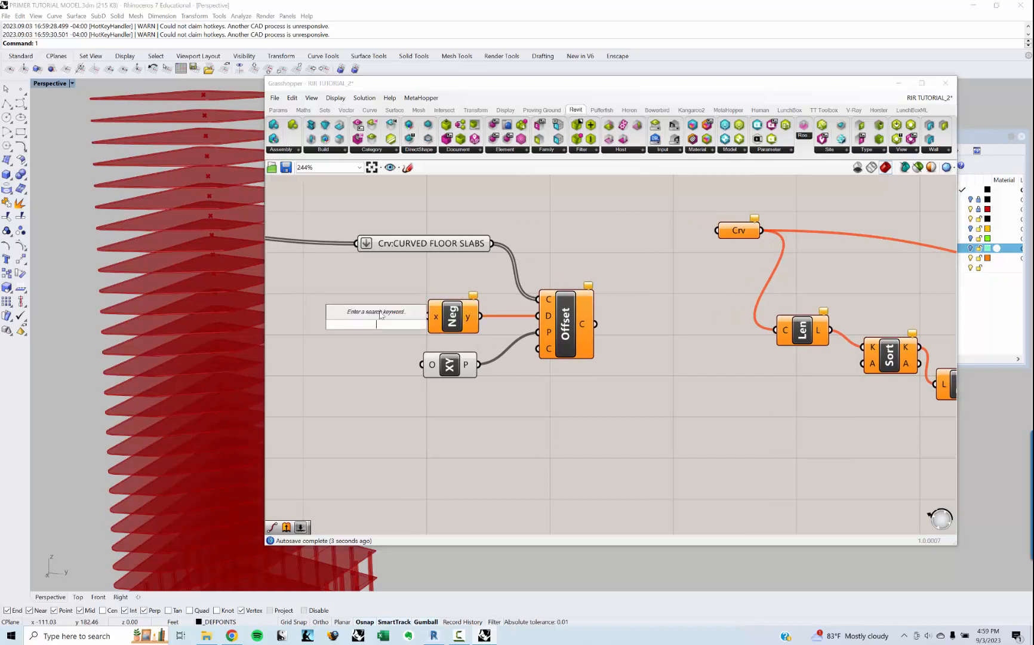
text(1<2<5)
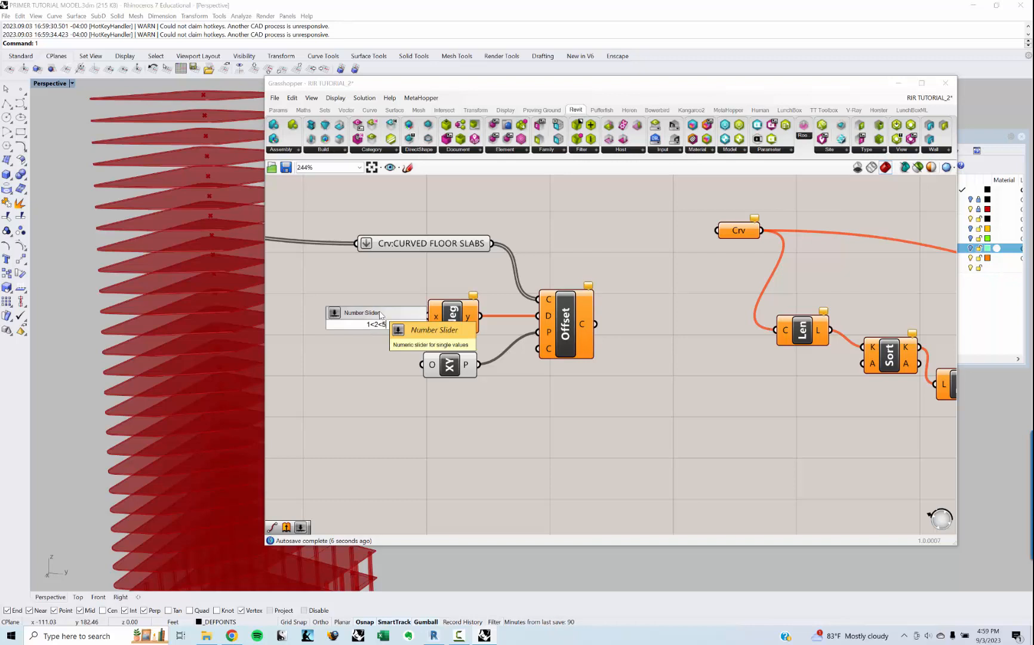
key(Return)
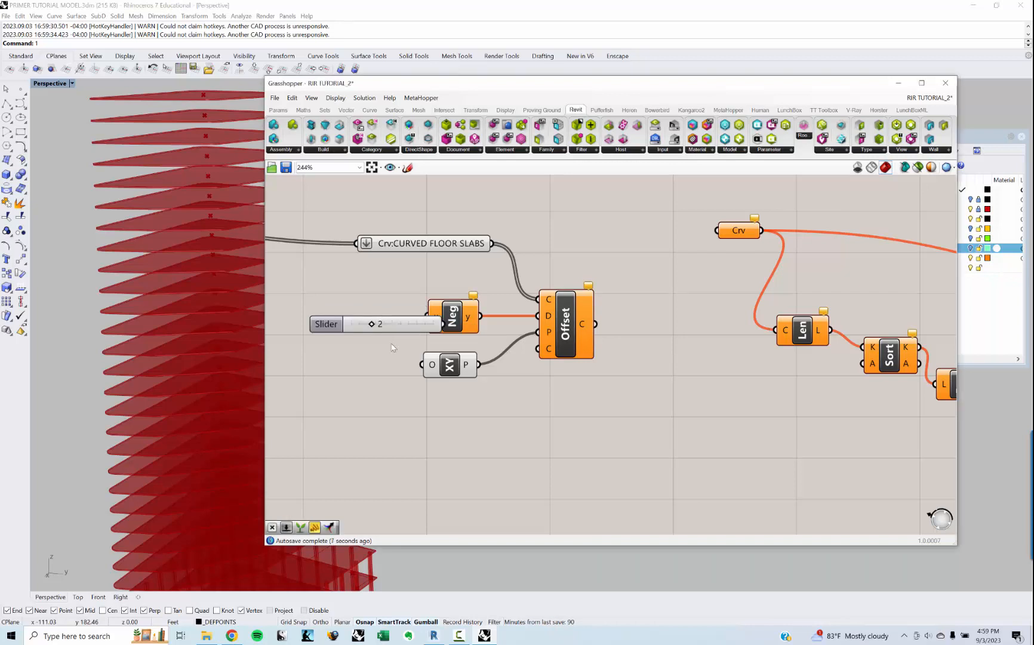
drag(400, 327, 356, 310)
drag(596, 324, 717, 231)
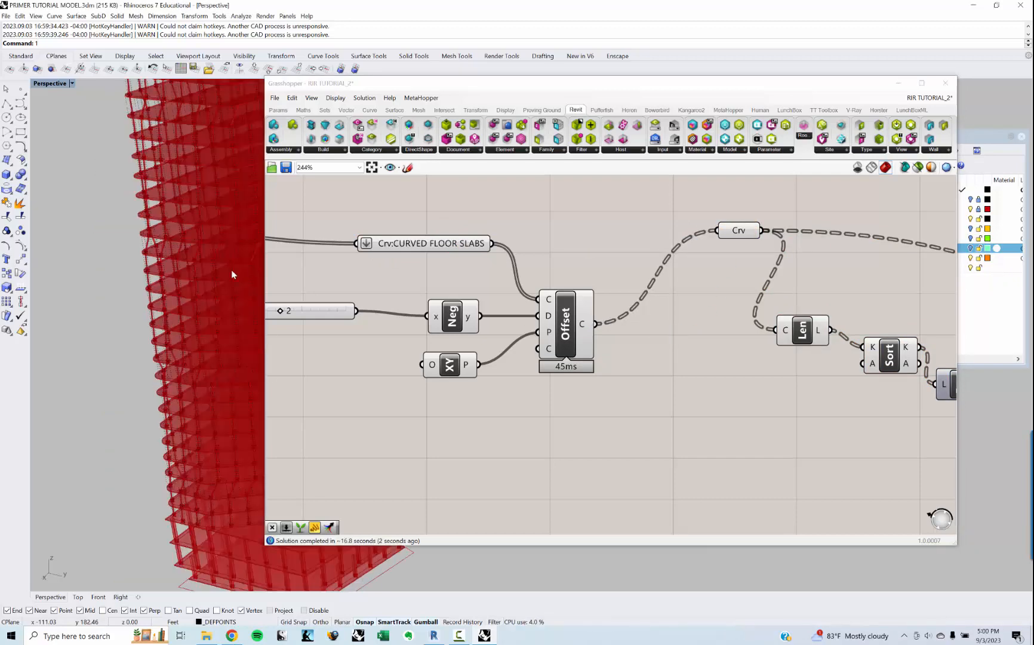
Examine the column placement relative to the floor edges from several angles along the tower in the perspective view
scroll(174, 292, up, 10)
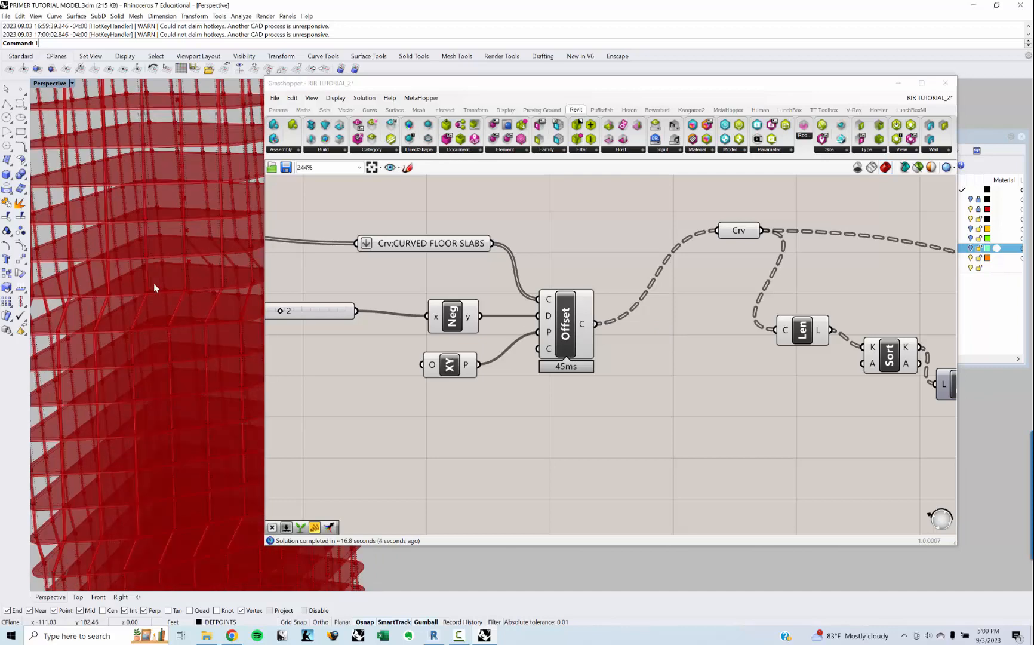
scroll(134, 308, down, 10)
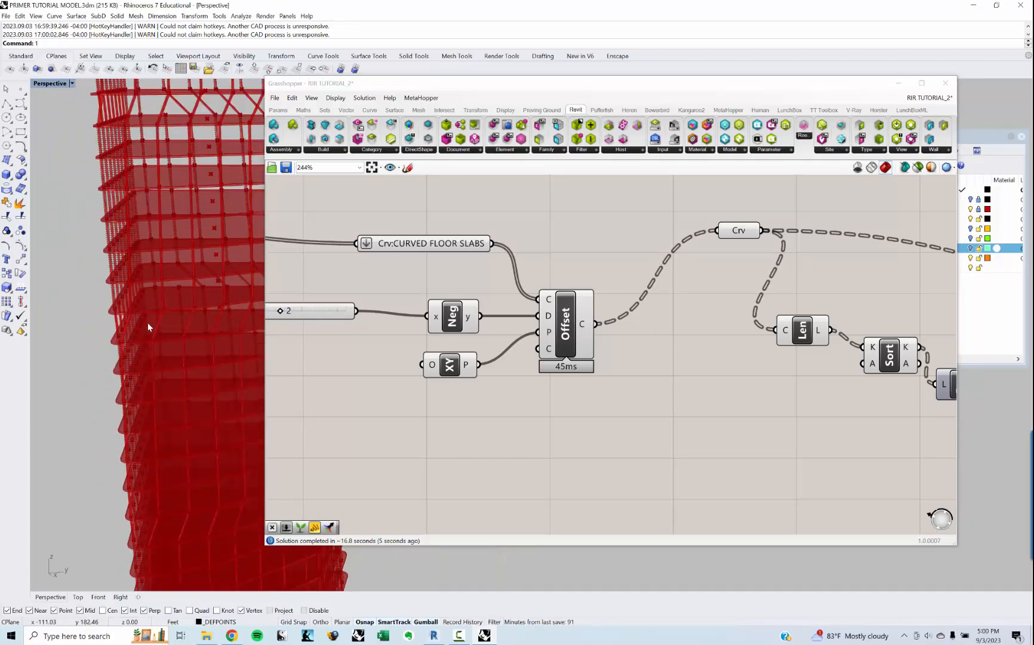
scroll(145, 318, down, 5)
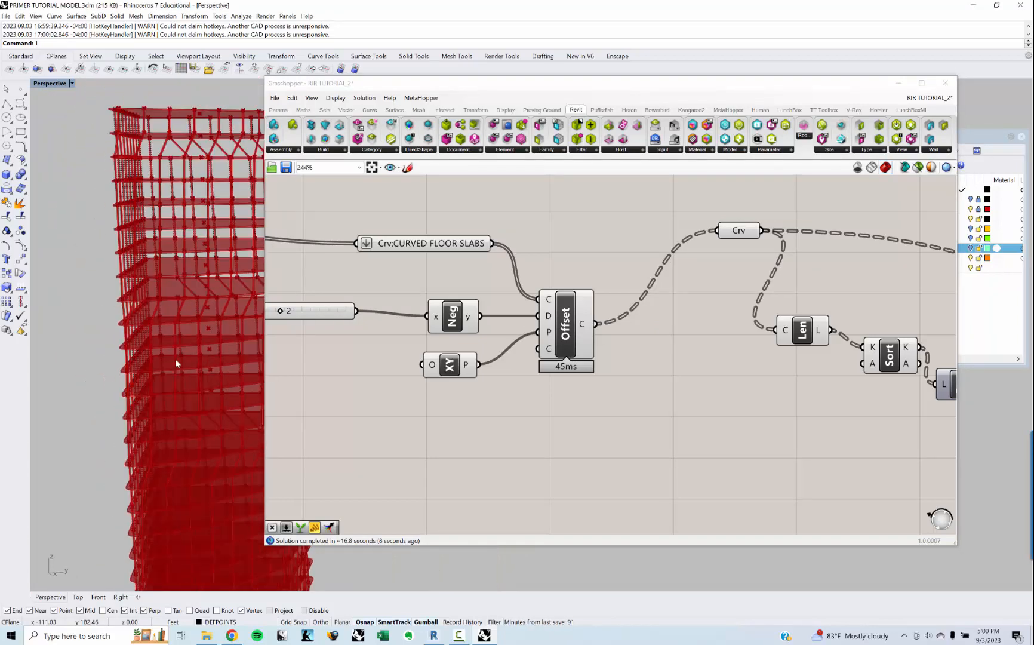
mouse_move(172, 373)
right_down()
mouse_move(192, 361)
mouse_move(187, 303)
mouse_move(172, 370)
mouse_move(190, 371)
right_up()
scroll(190, 372, down, 10)
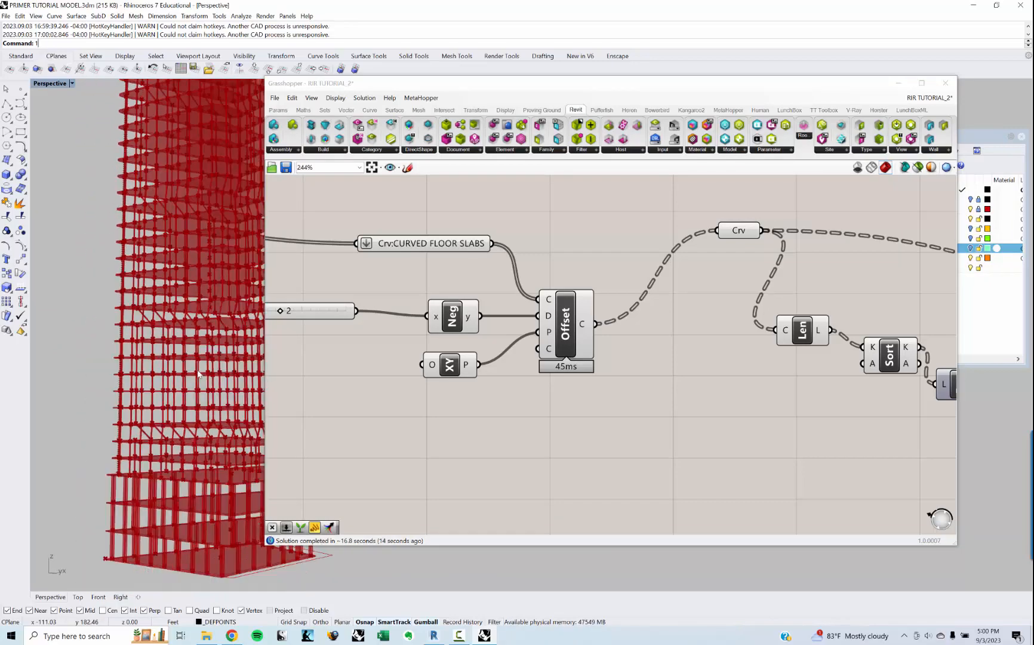
right_drag(147, 413, 223, 429)
shift+right_drag(99, 407, 83, 404)
scroll(170, 405, down, 5)
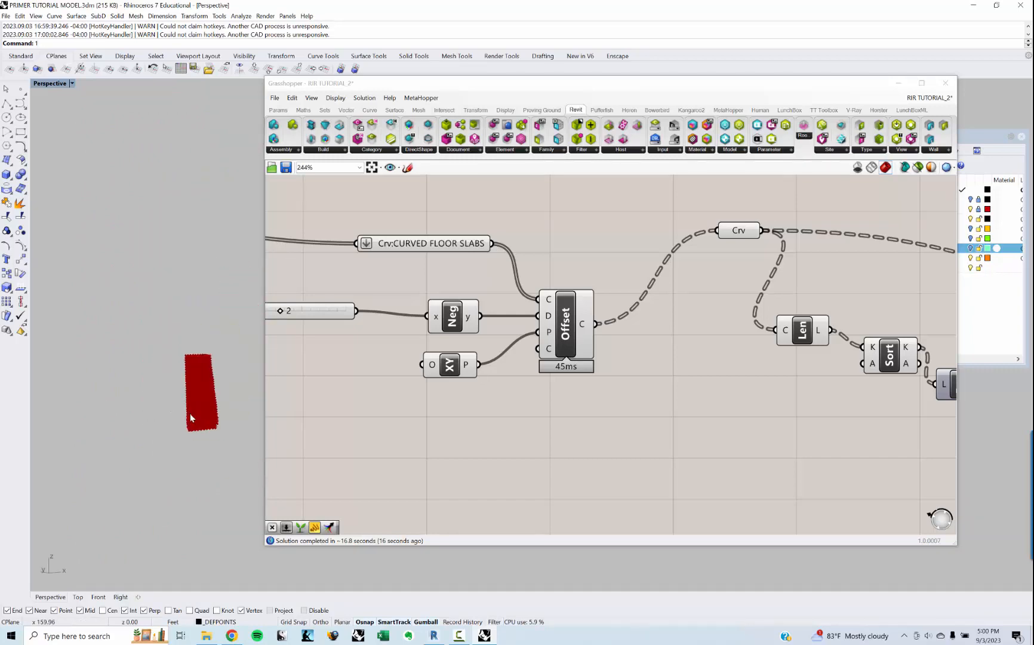
right_drag(190, 413, 180, 440)
scroll(233, 429, up, 6)
scroll(123, 373, down, 8)
scroll(147, 397, up, 12)
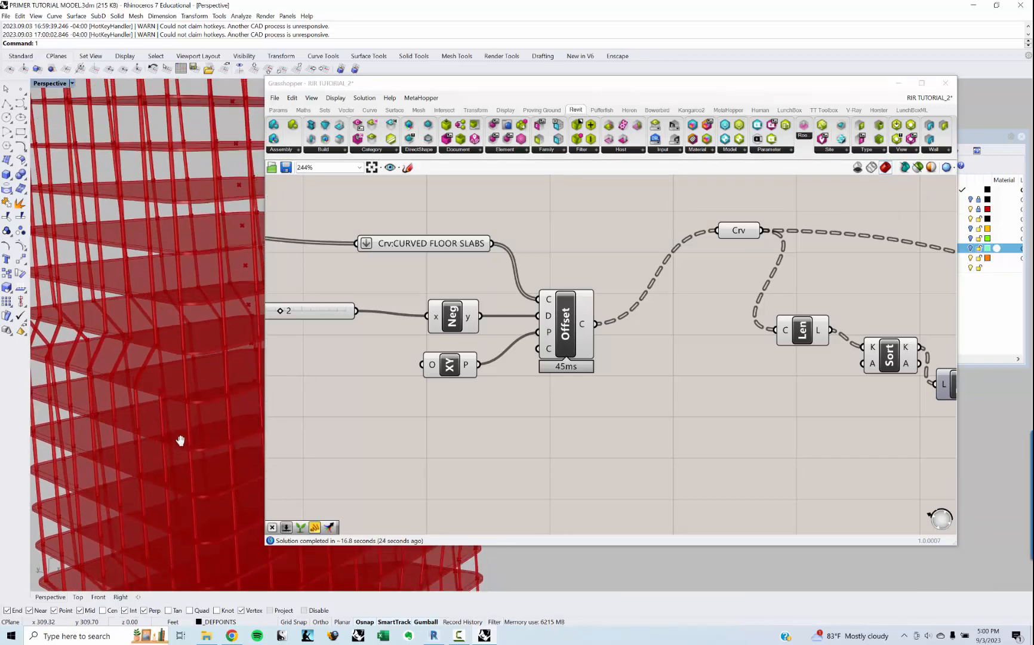
scroll(162, 390, up, 5)
scroll(162, 390, down, 5)
right_drag(351, 399, 448, 404)
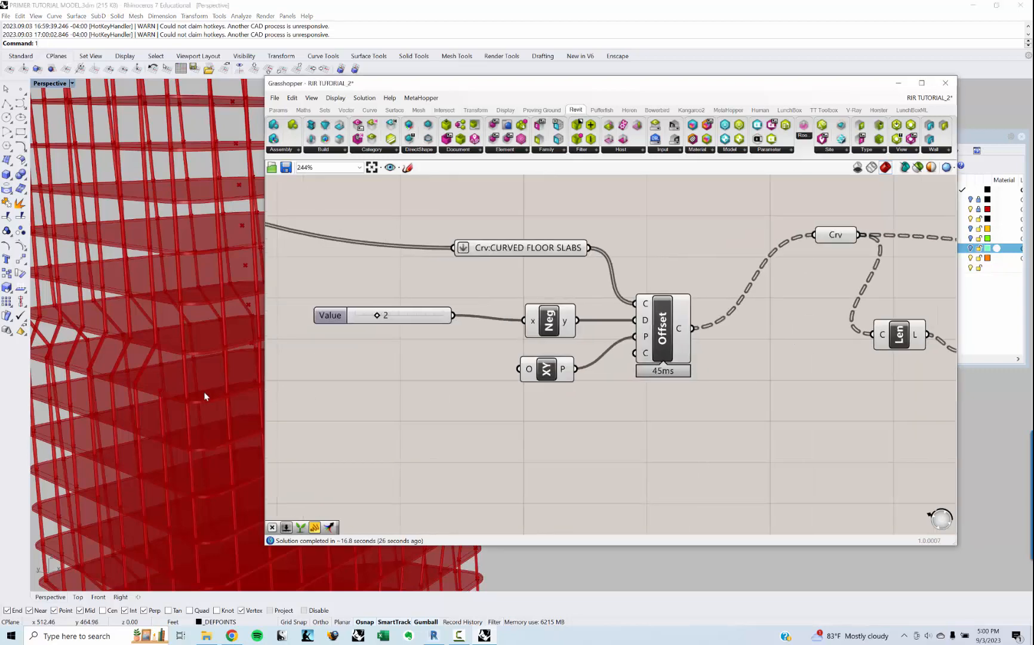
scroll(203, 396, down, 6)
scroll(153, 275, up, 2)
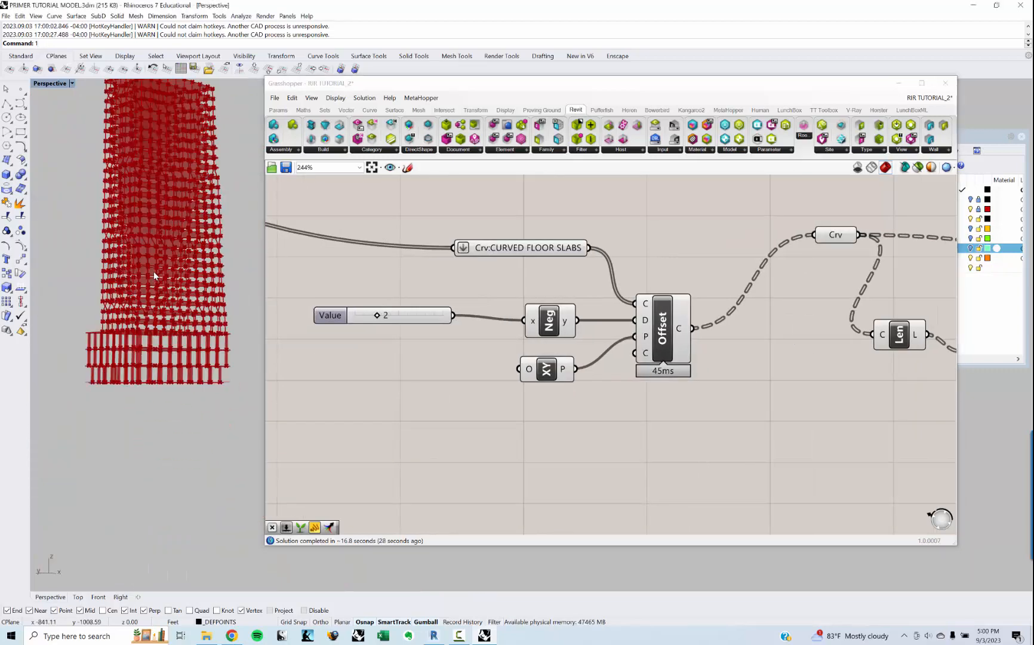
scroll(153, 271, up, 3)
right_drag(641, 331, 626, 330)
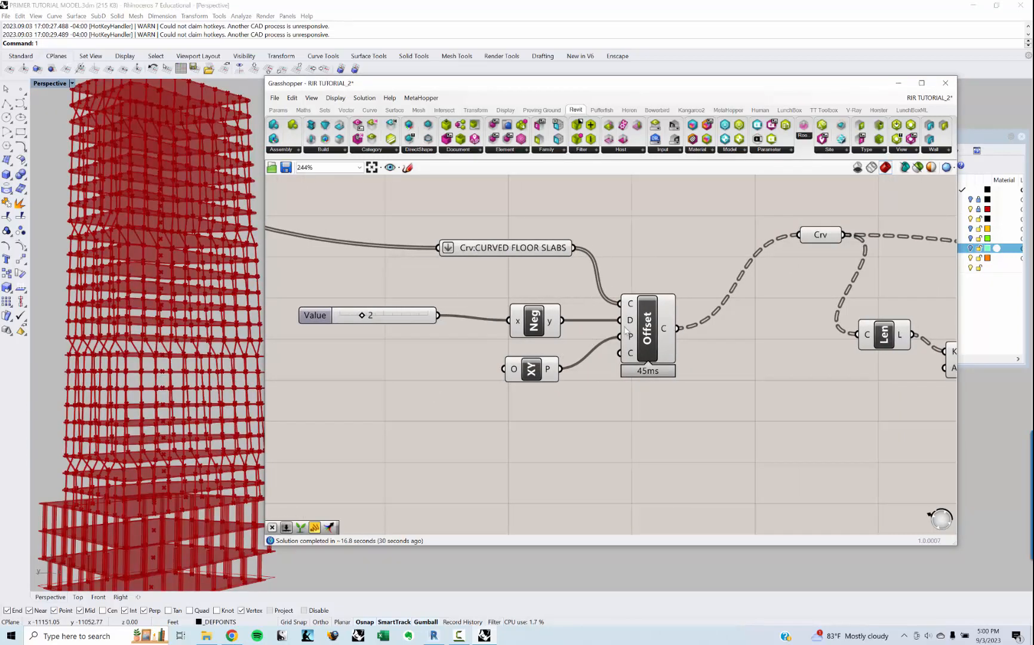
Check the data structure of the Offset output and flatten the Curve parameter that receives it
mouse_move(669, 333)
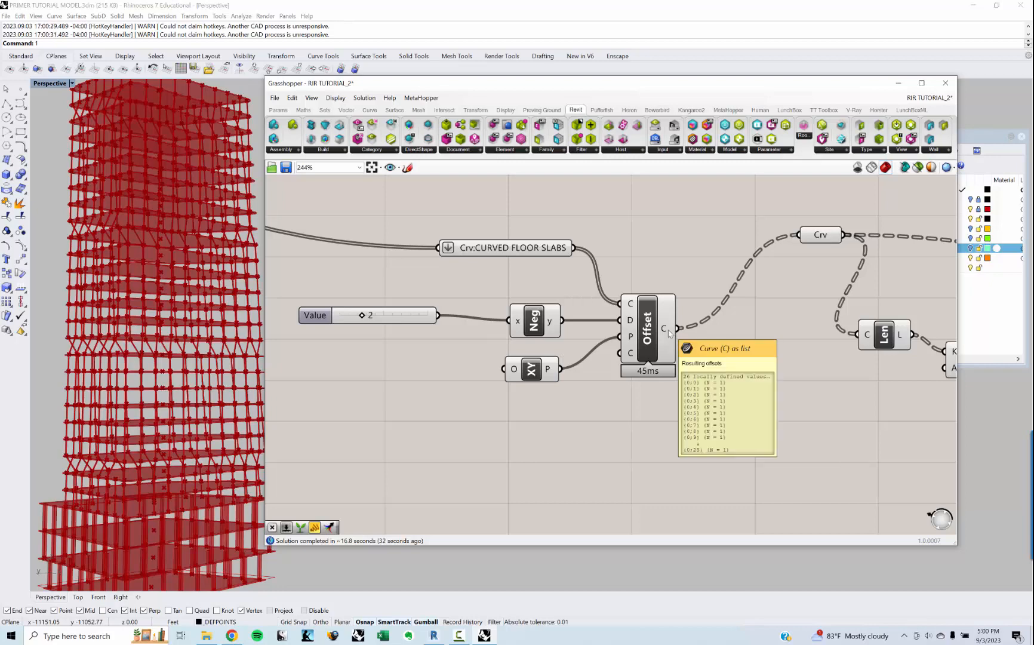
right_drag(646, 340, 434, 397)
right_drag(536, 347, 577, 314)
scroll(486, 343, down, 3)
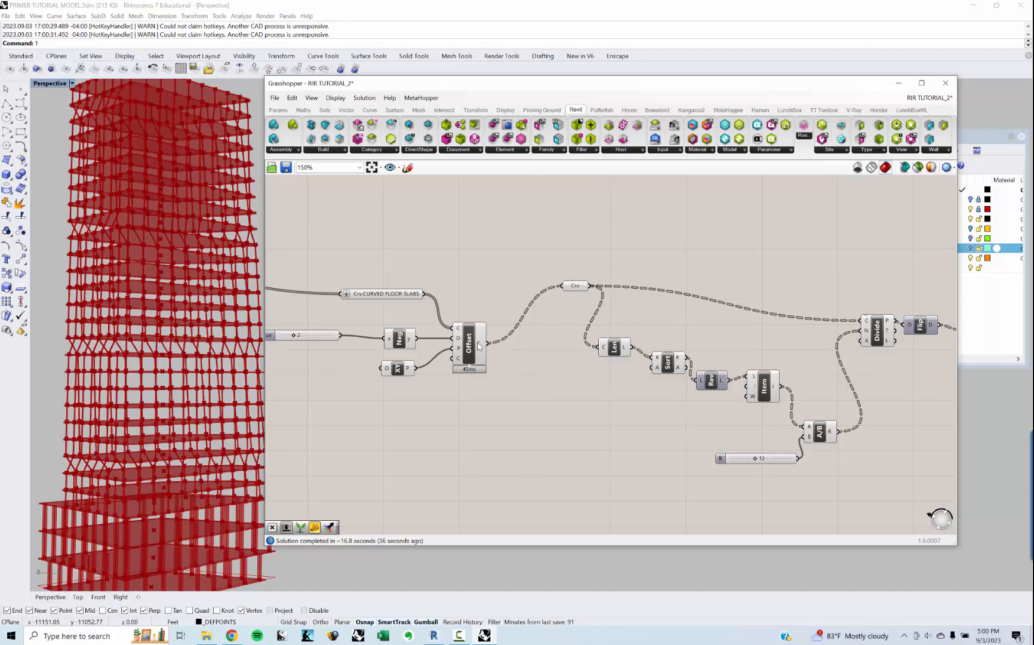
mouse_move(478, 345)
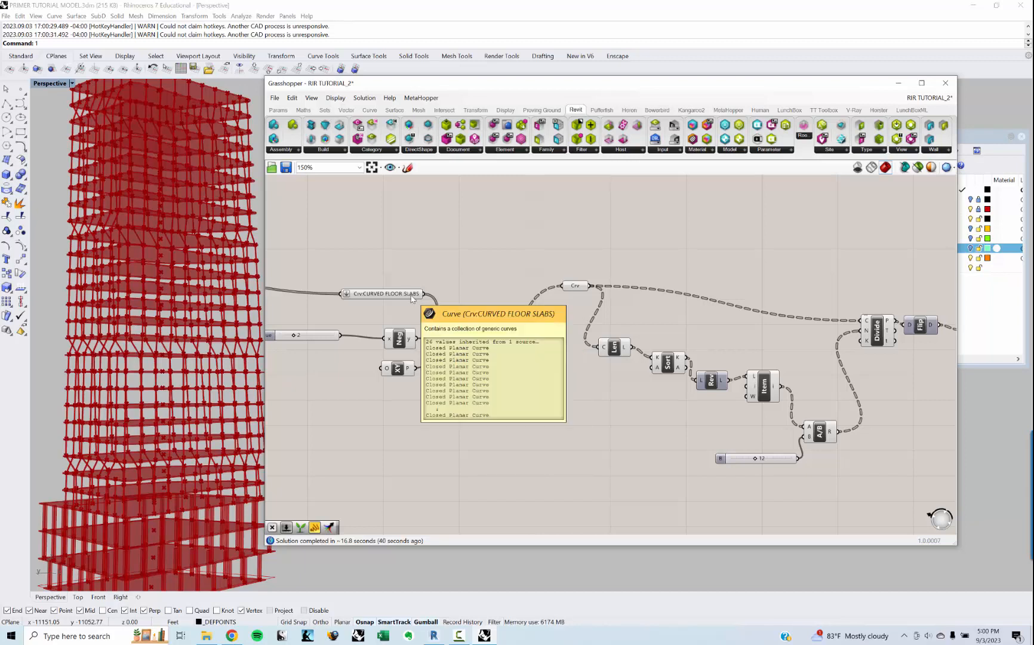
right_click(575, 286)
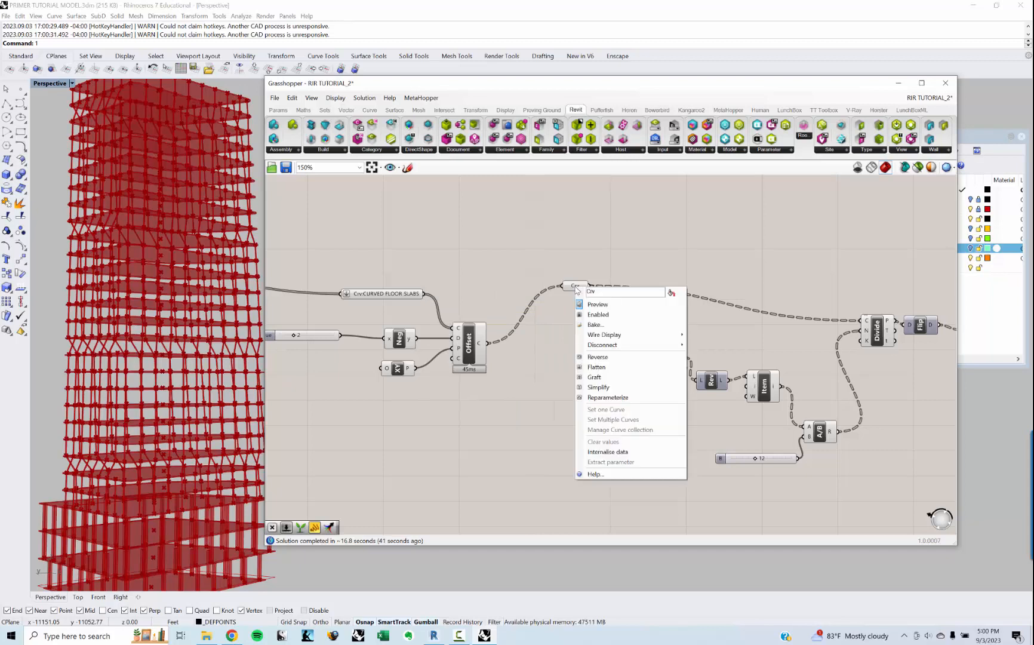
click(626, 370)
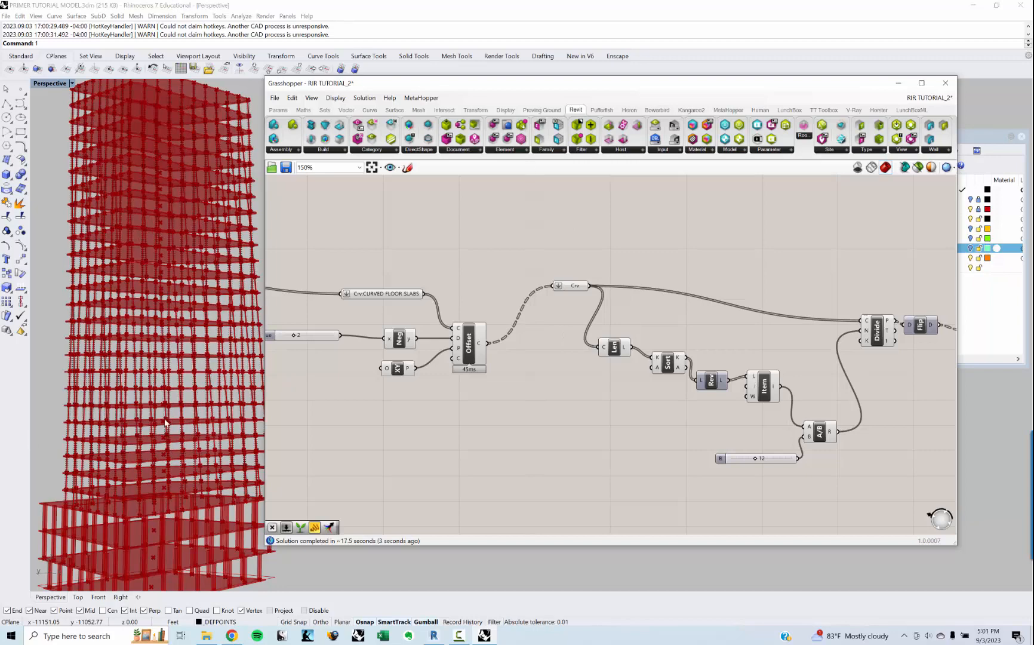
Examine the recalculated columns on the tower and the Offset component's output in the column branch
right_drag(158, 366, 260, 314)
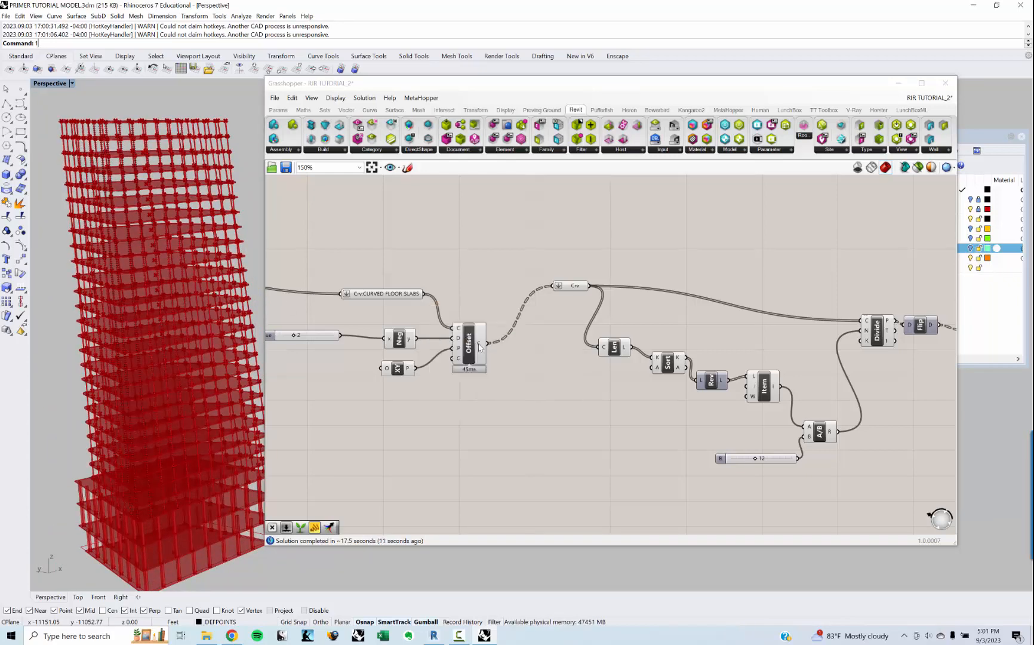
mouse_move(481, 348)
scroll(484, 346, up, 2)
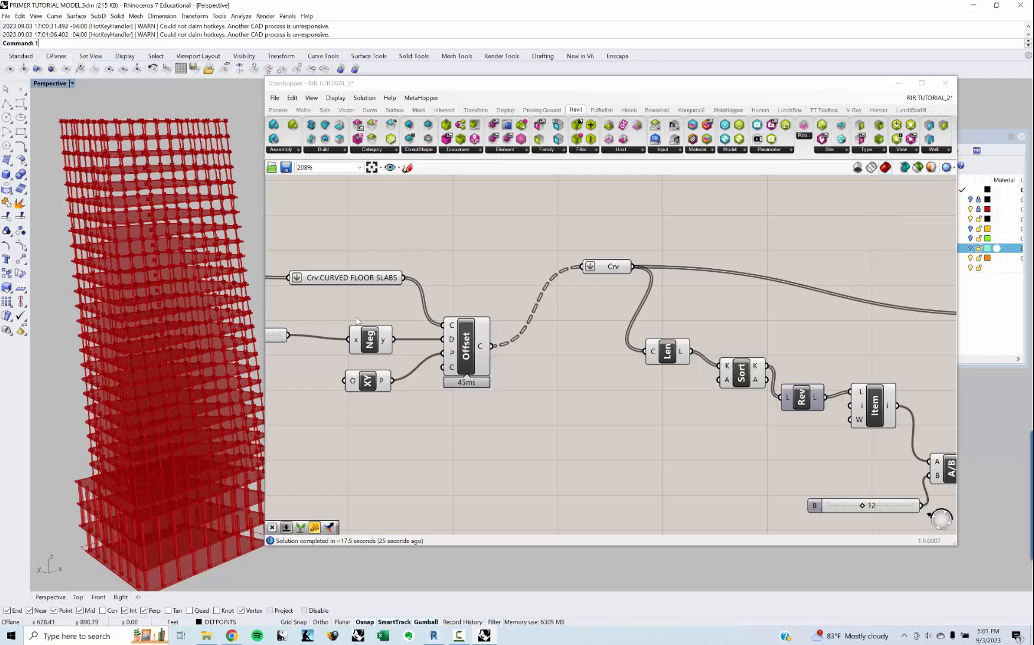
right_drag(381, 306, 443, 321)
scroll(446, 309, down, 4)
right_drag(665, 309, 523, 299)
right_drag(200, 325, 190, 352)
right_drag(569, 344, 519, 345)
Review the whole definition, from the column branch up through the floor branches above it
scroll(566, 341, down, 2)
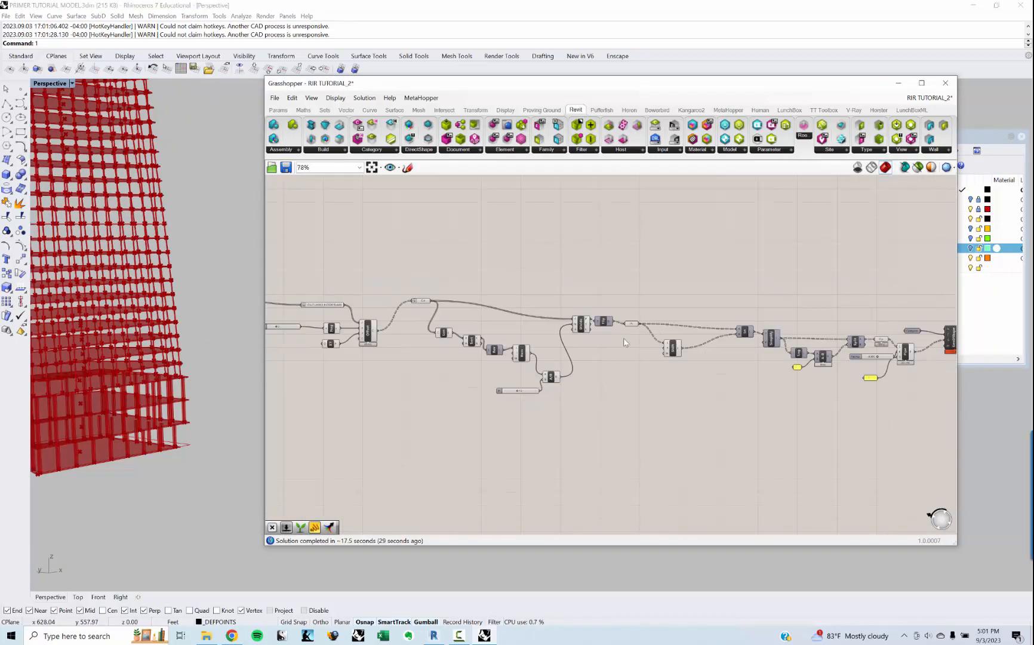
right_drag(627, 342, 584, 333)
scroll(512, 358, down, 1)
scroll(565, 300, down, 1)
right_drag(503, 315, 508, 413)
scroll(591, 361, down, 2)
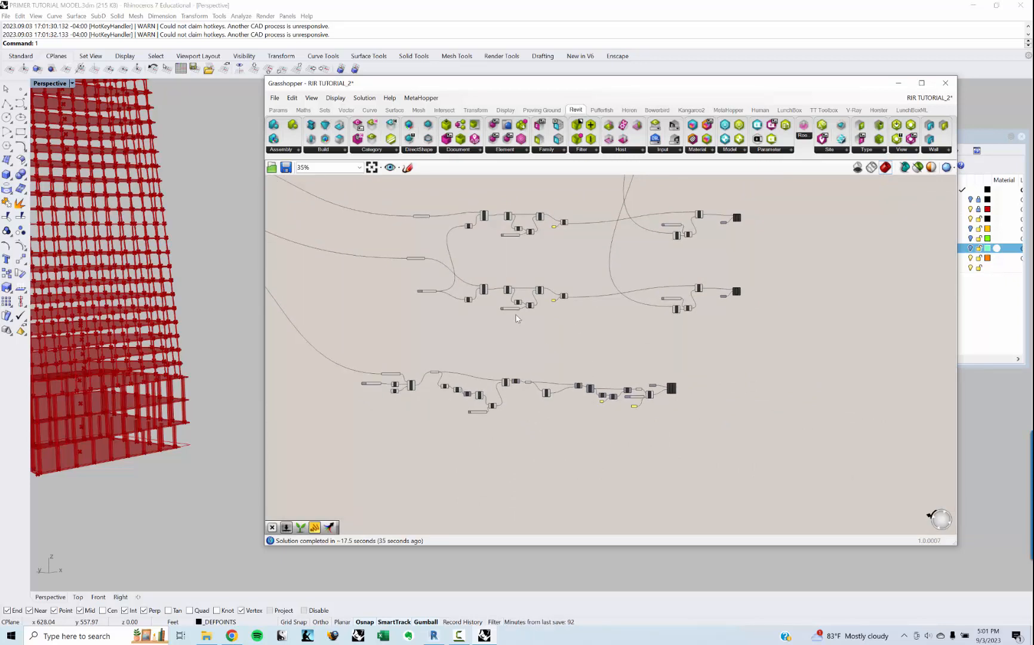
right_drag(519, 318, 550, 417)
right_drag(590, 280, 584, 314)
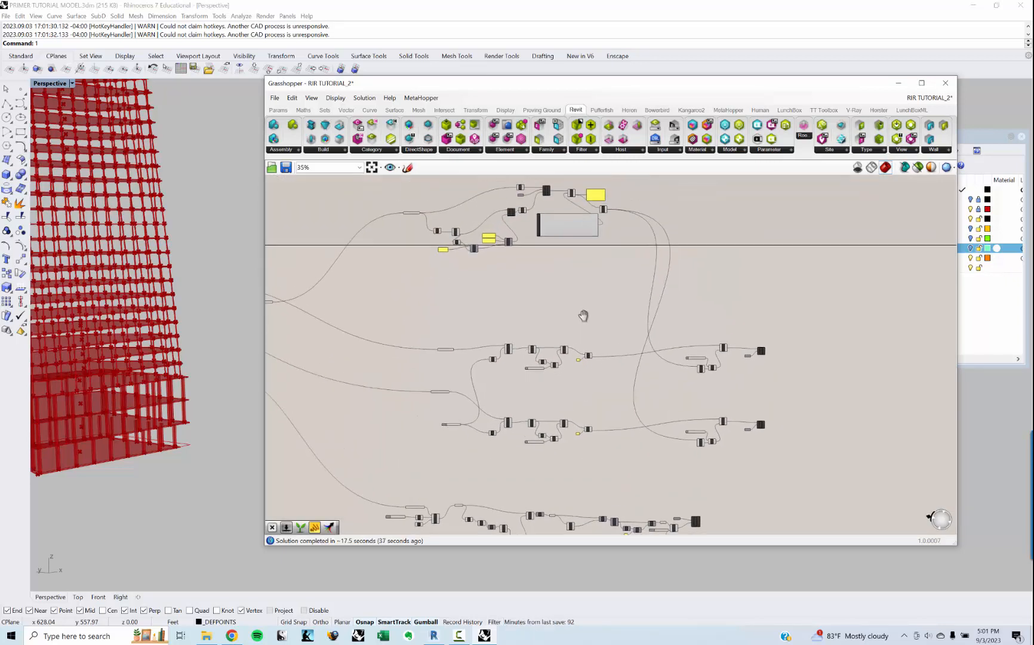
scroll(574, 307, down, 2)
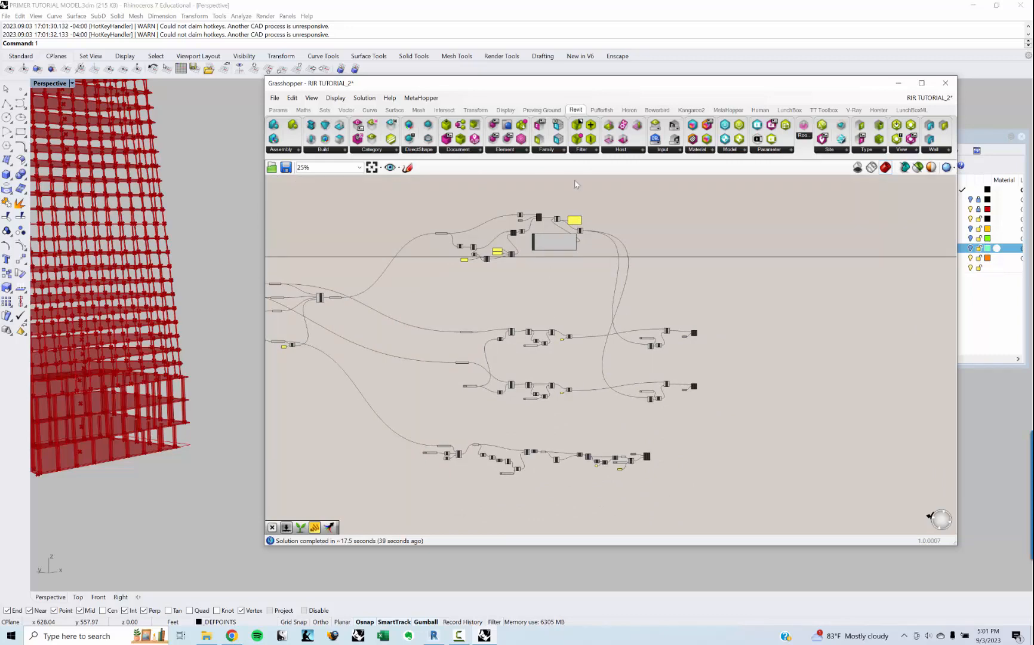